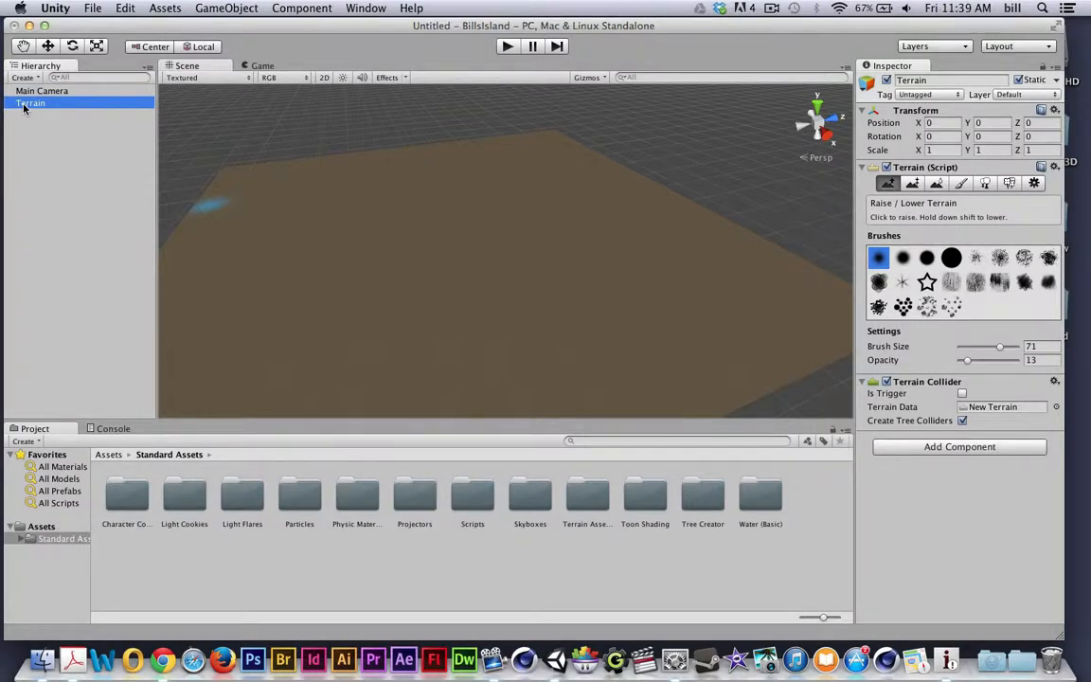
Delete the existing terrain from the scene and create a new terrain object
right_click(24, 107)
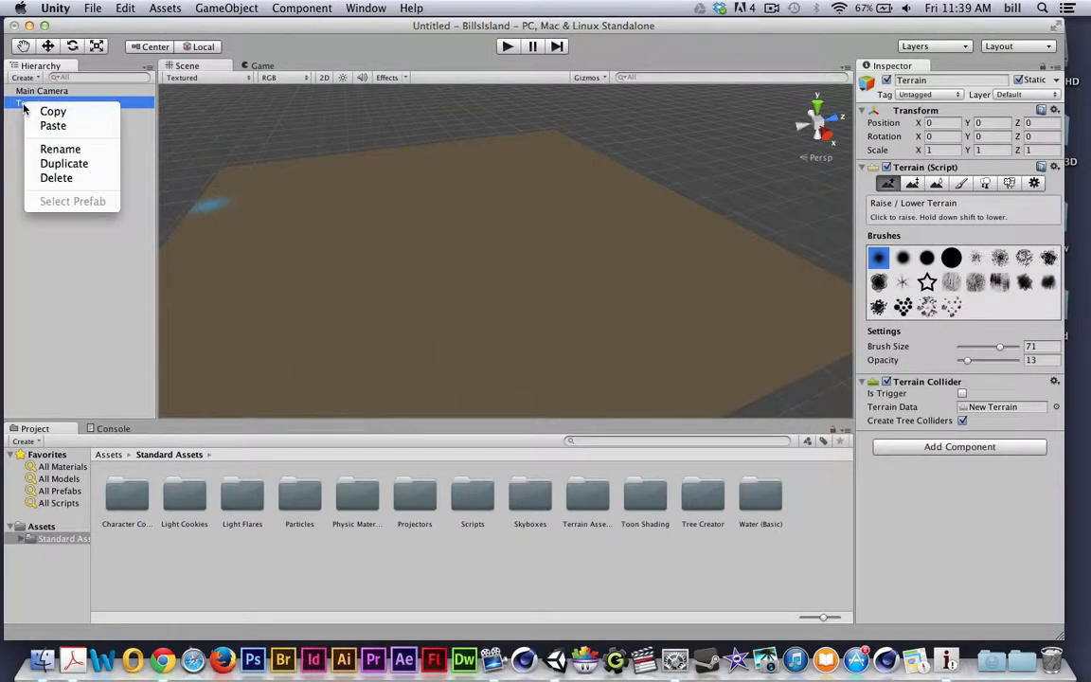
click(57, 178)
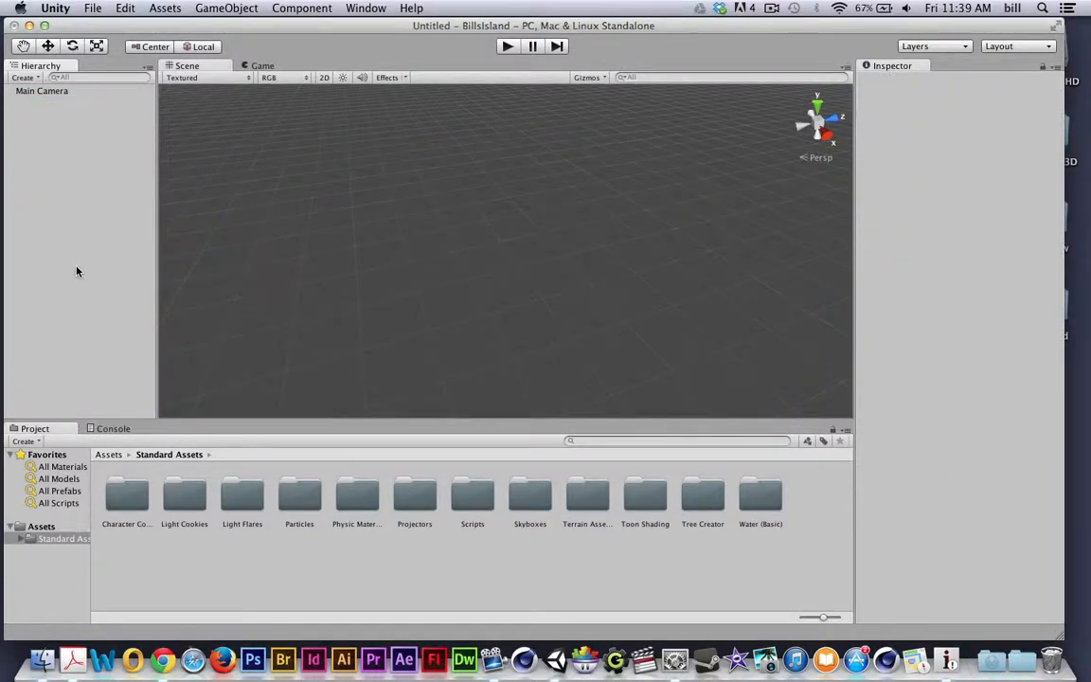
click(221, 8)
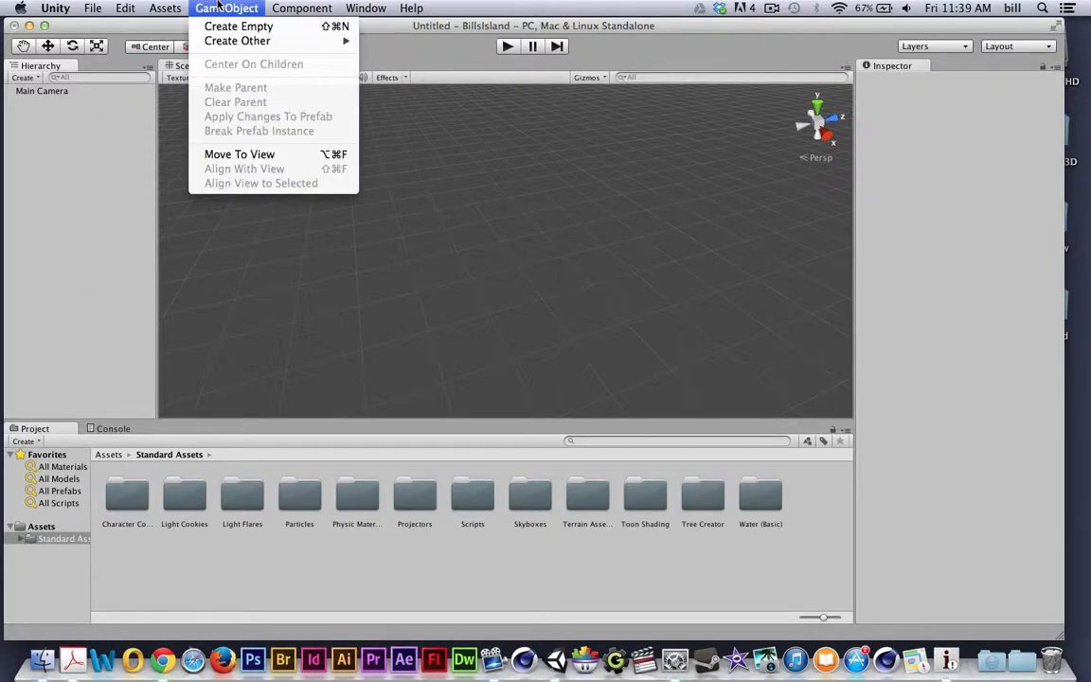
mouse_move(249, 41)
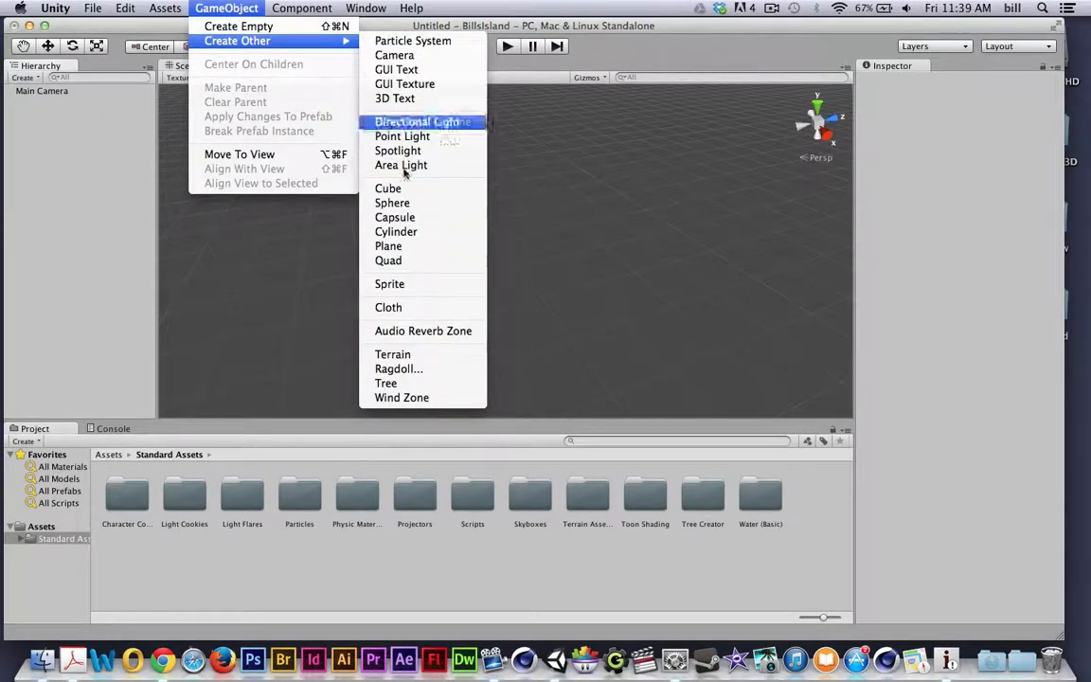
click(415, 356)
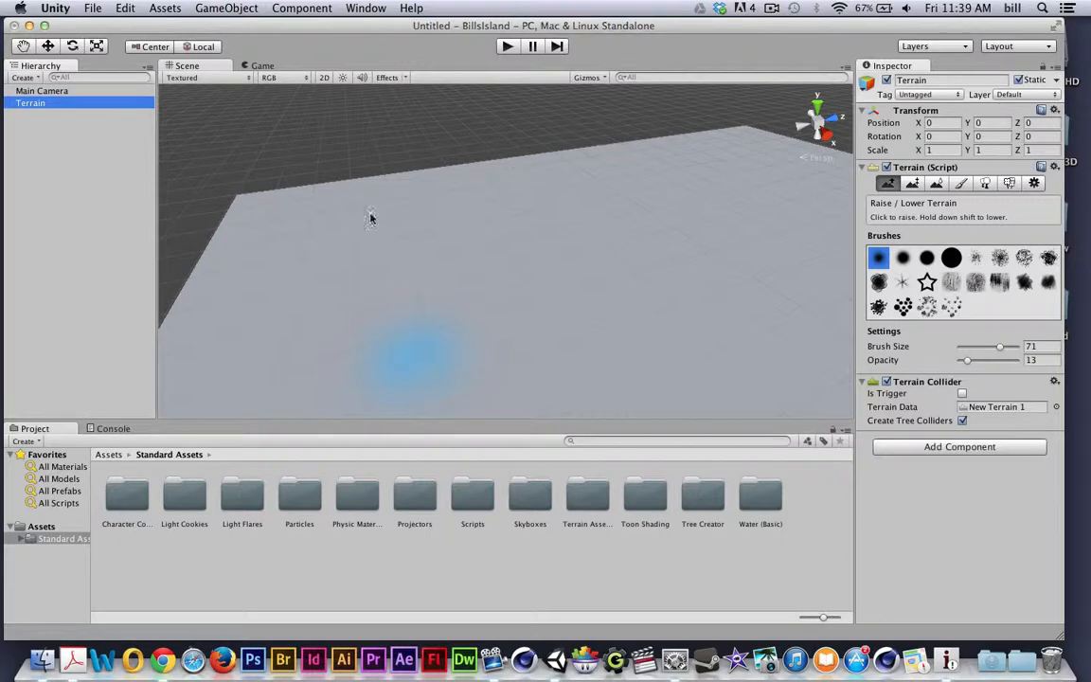
Set the new terrain's width and length both to 1000 in its resolution settings
click(1033, 183)
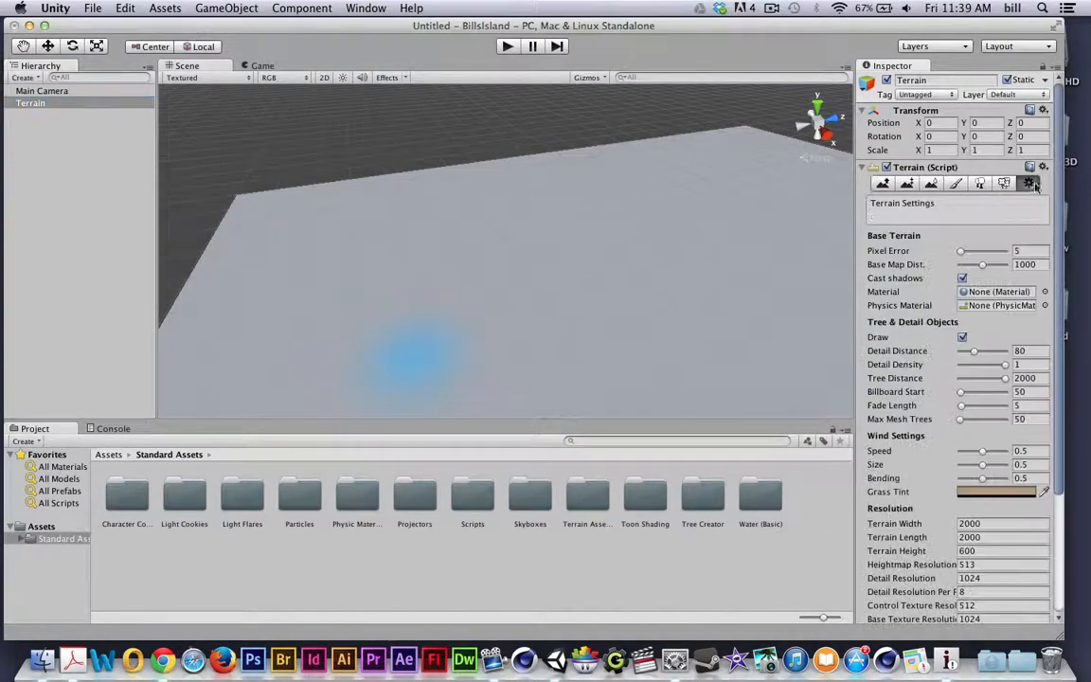
scroll(986, 445, down, 3)
click(988, 461)
drag(988, 463, 905, 462)
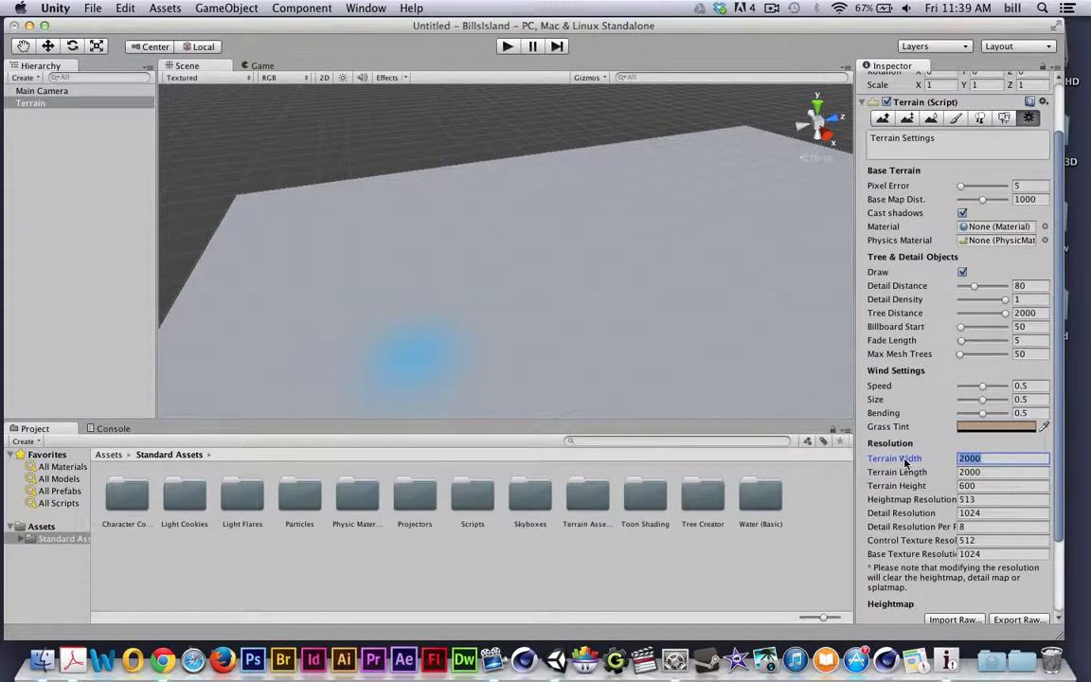
text(1)
key(Tab)
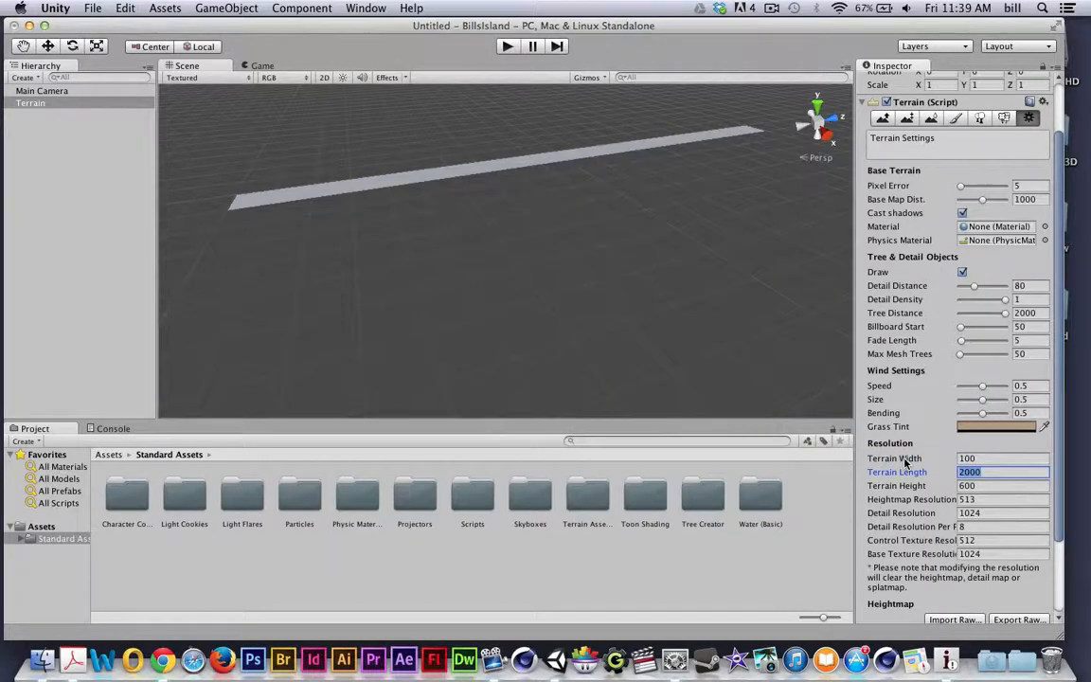
click(971, 458)
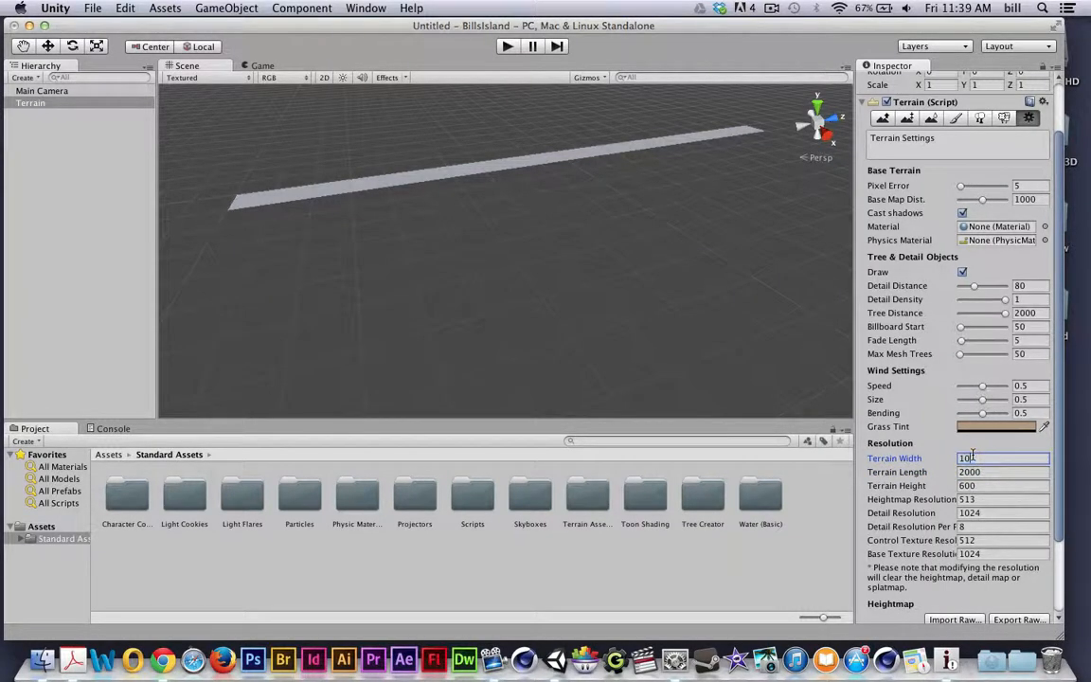
text(1000)
key(Tab)
text(100)
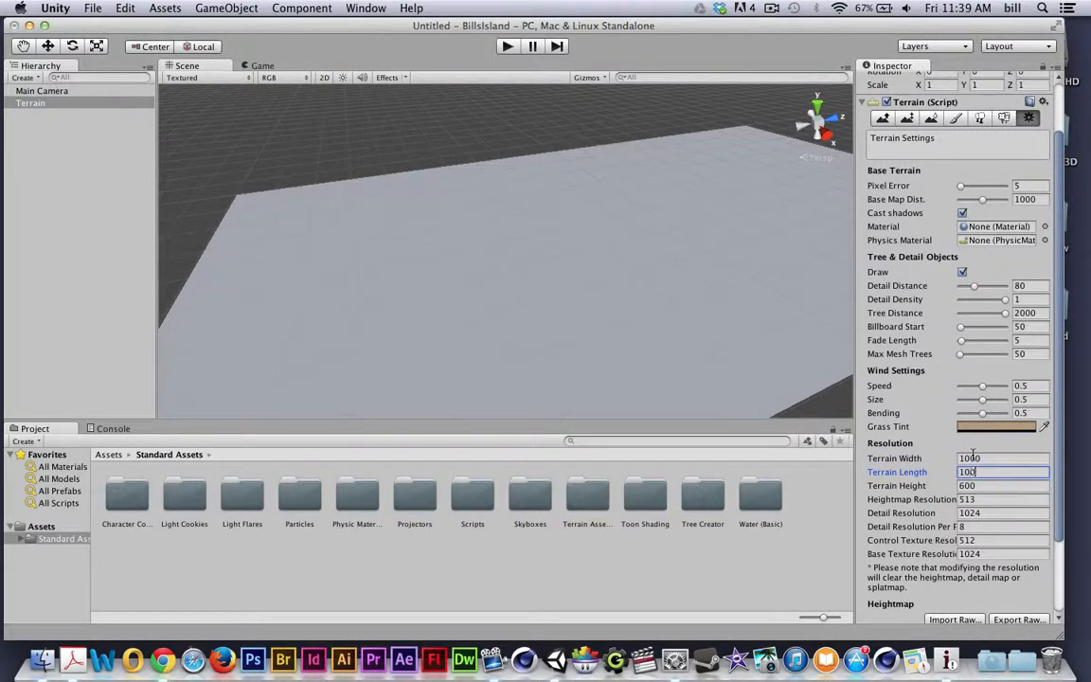
text(0)
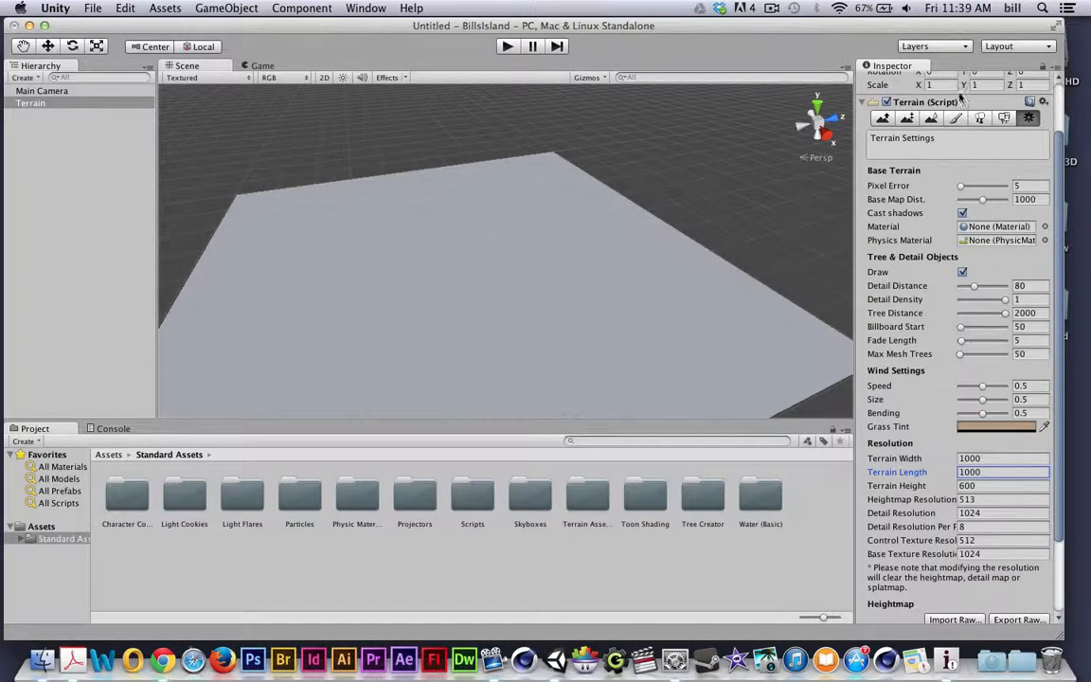
Choose the Paint Height terrain tool and set its target height to 5
click(882, 118)
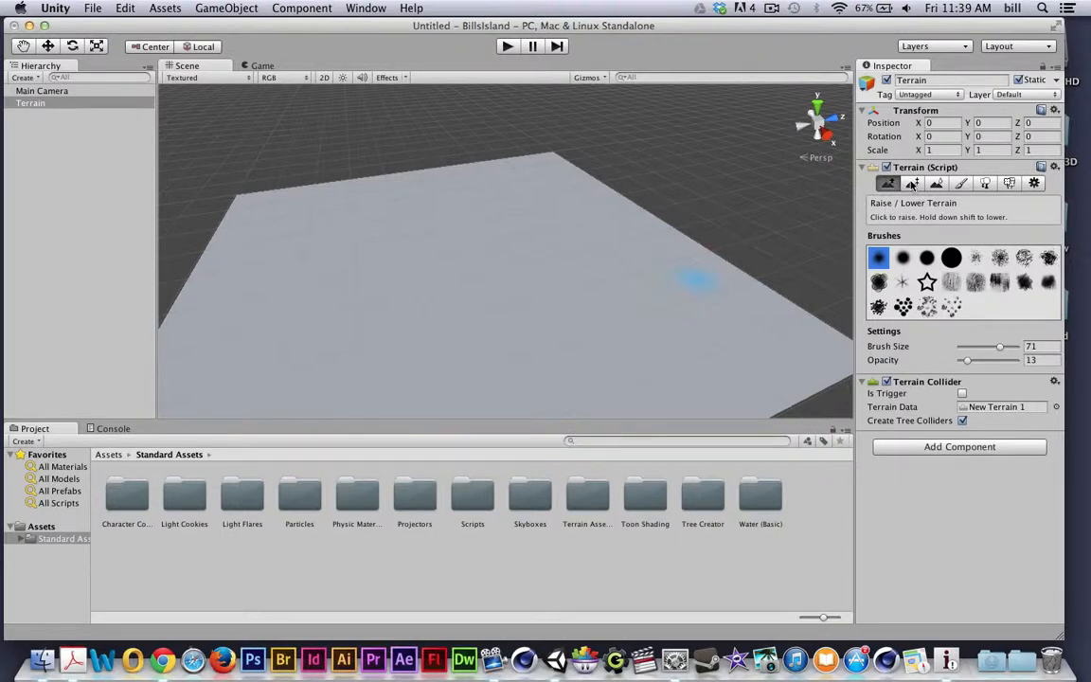
click(912, 185)
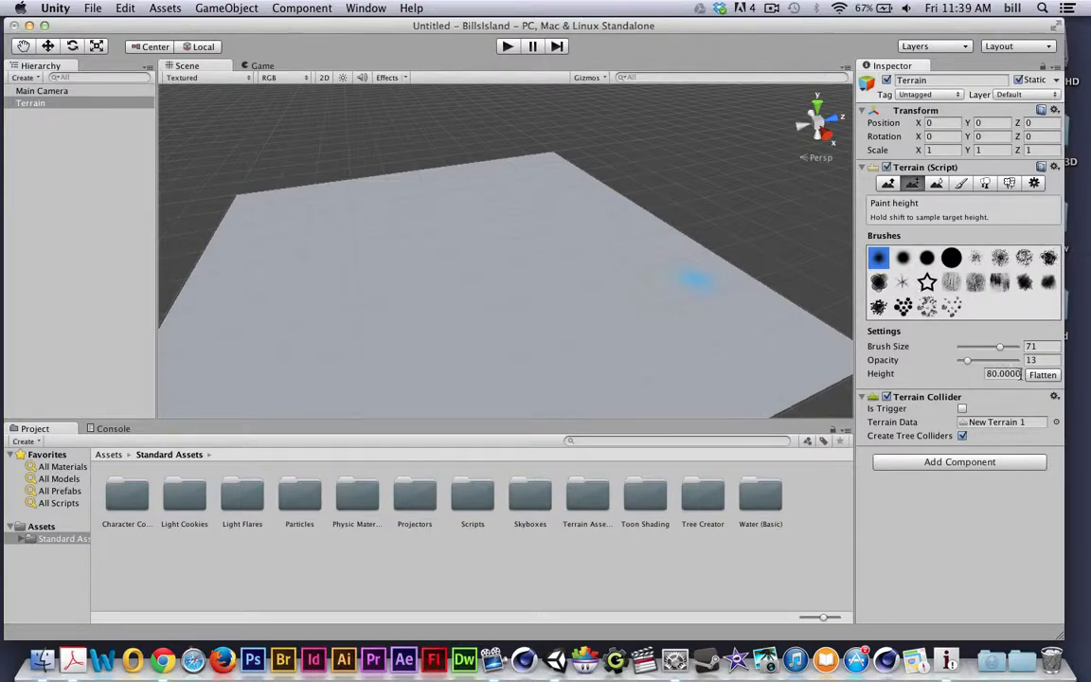
click(987, 375)
text(51)
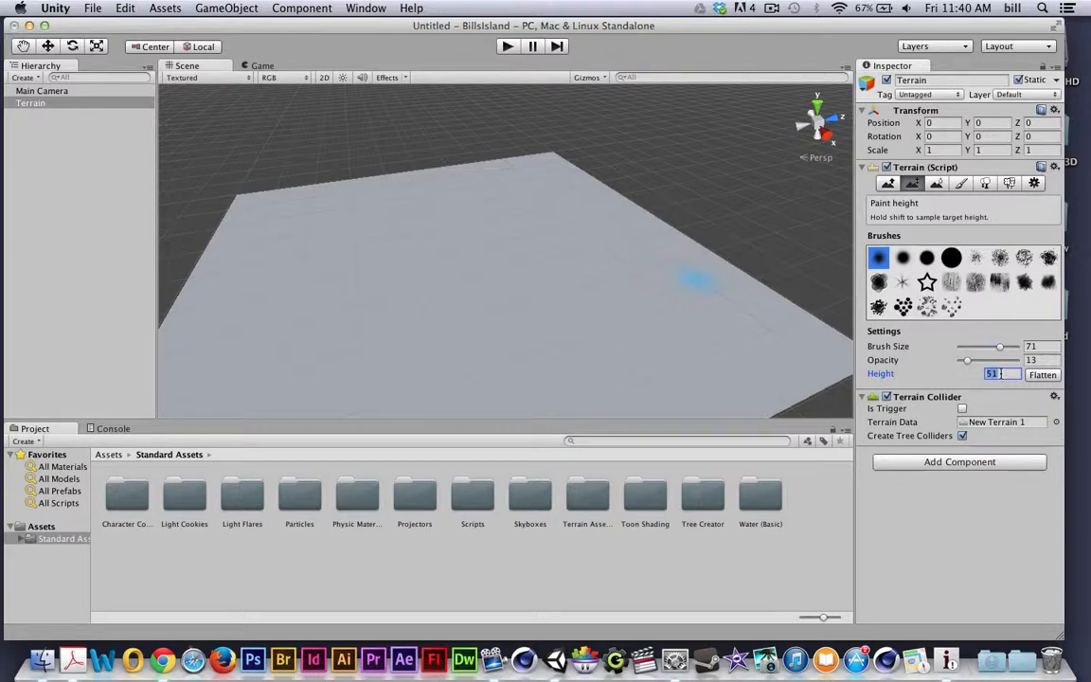
text(5)
View the scene from directly above with the whole terrain in frame
alt+drag(441, 251, 748, 526)
scroll(516, 318, down, 3)
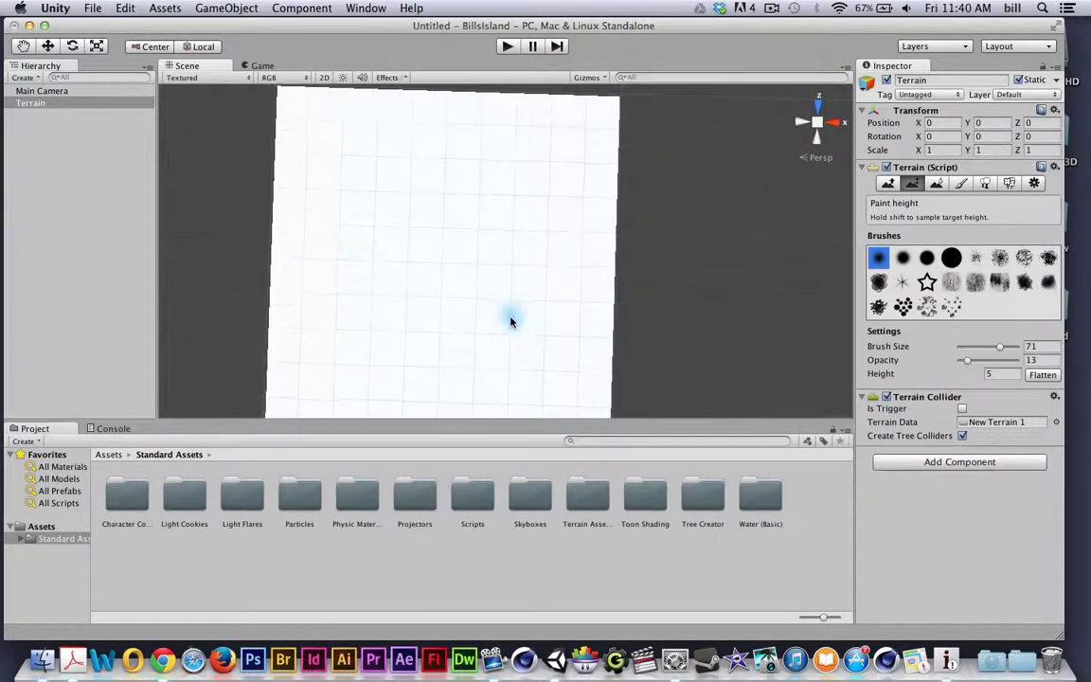
mouse_move(513, 320)
alt+mouse_down()
mouse_move(523, 330)
mouse_move(512, 333)
alt+mouse_up()
alt+drag(721, 178, 618, 7)
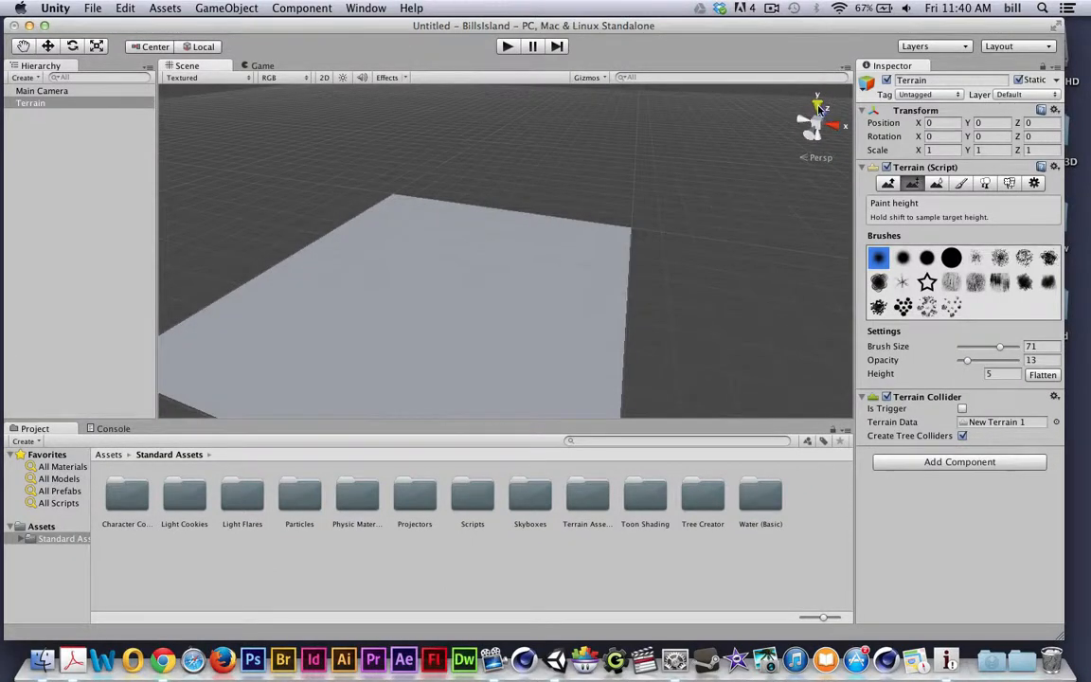
click(818, 102)
scroll(387, 286, down, 4)
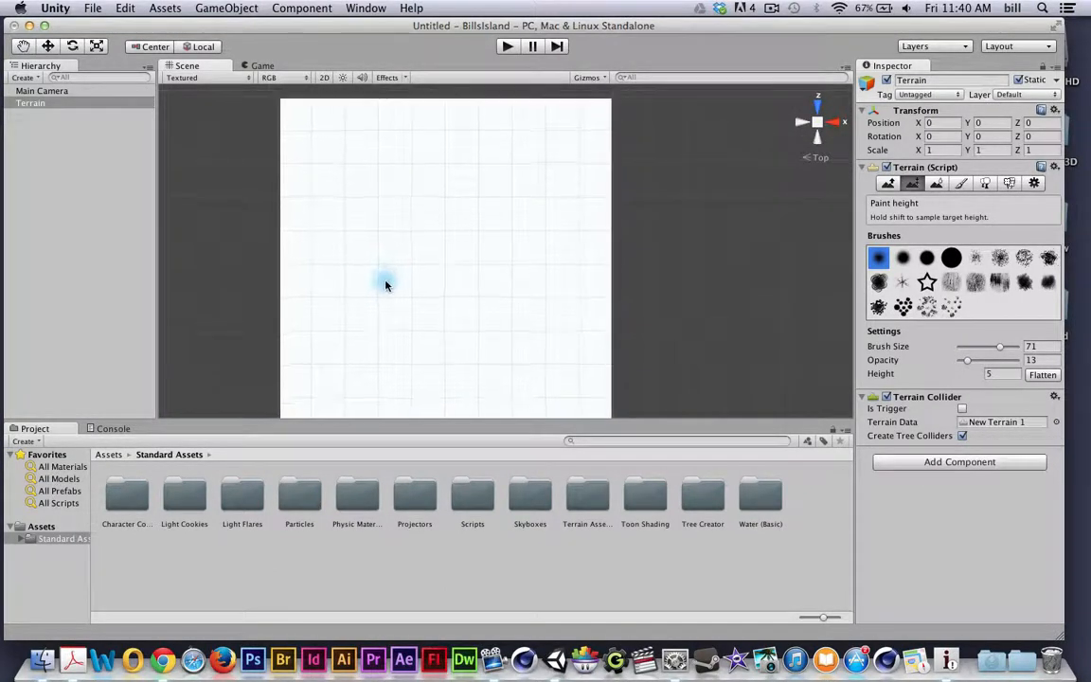
middle_drag(394, 298, 388, 293)
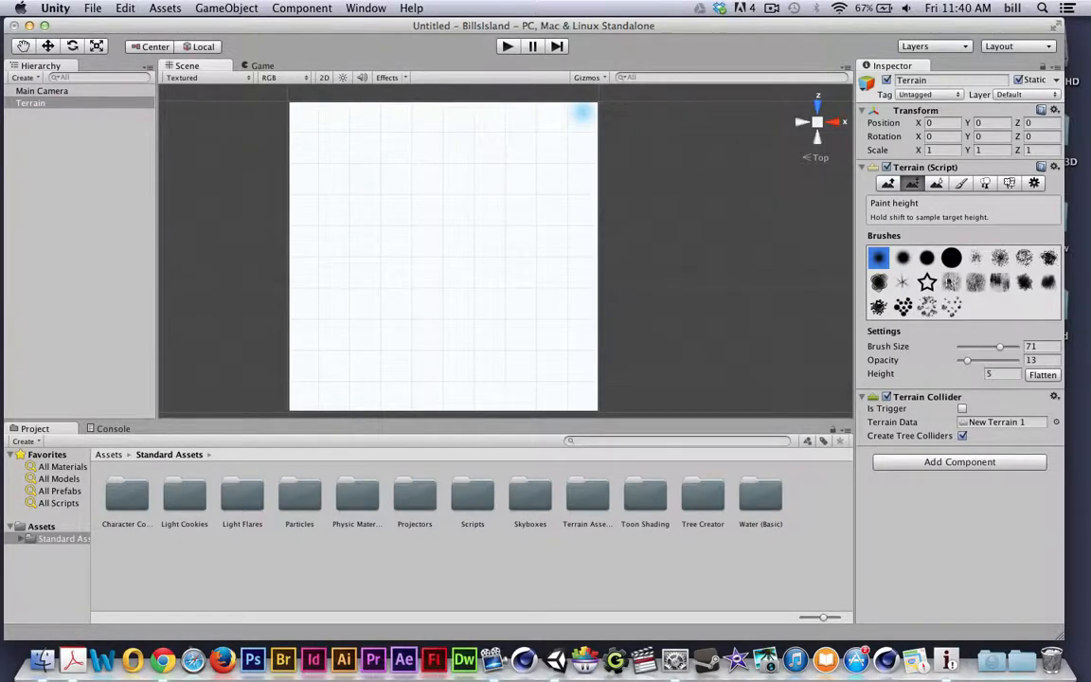
Resize the terrain to a length of 1000 and a width of 1400
click(1035, 182)
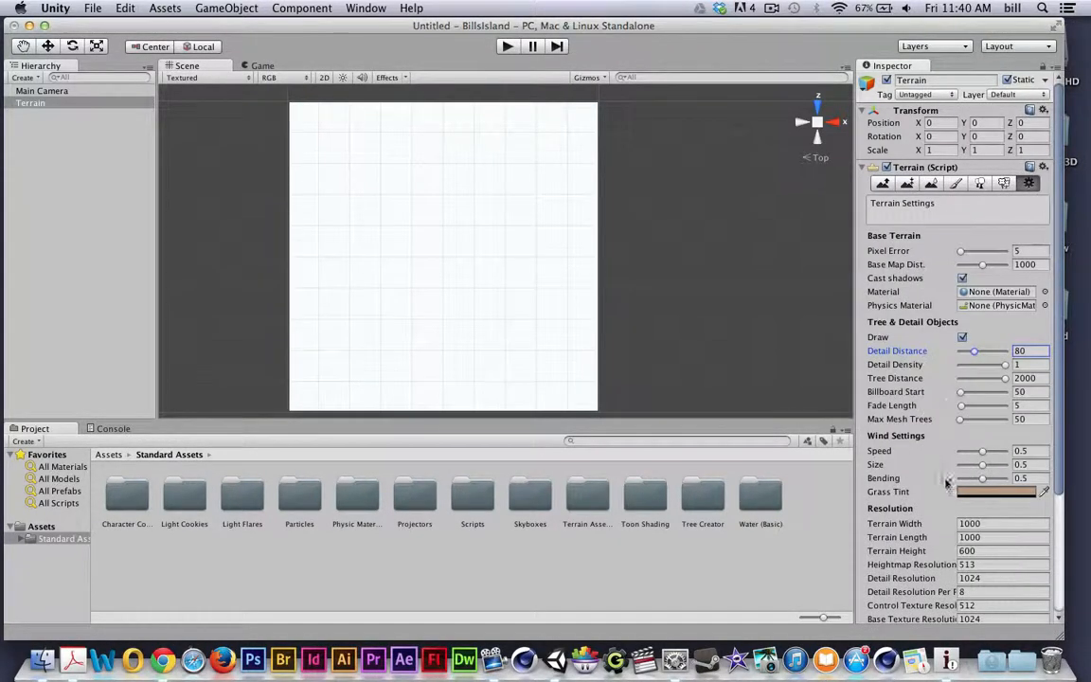
click(987, 538)
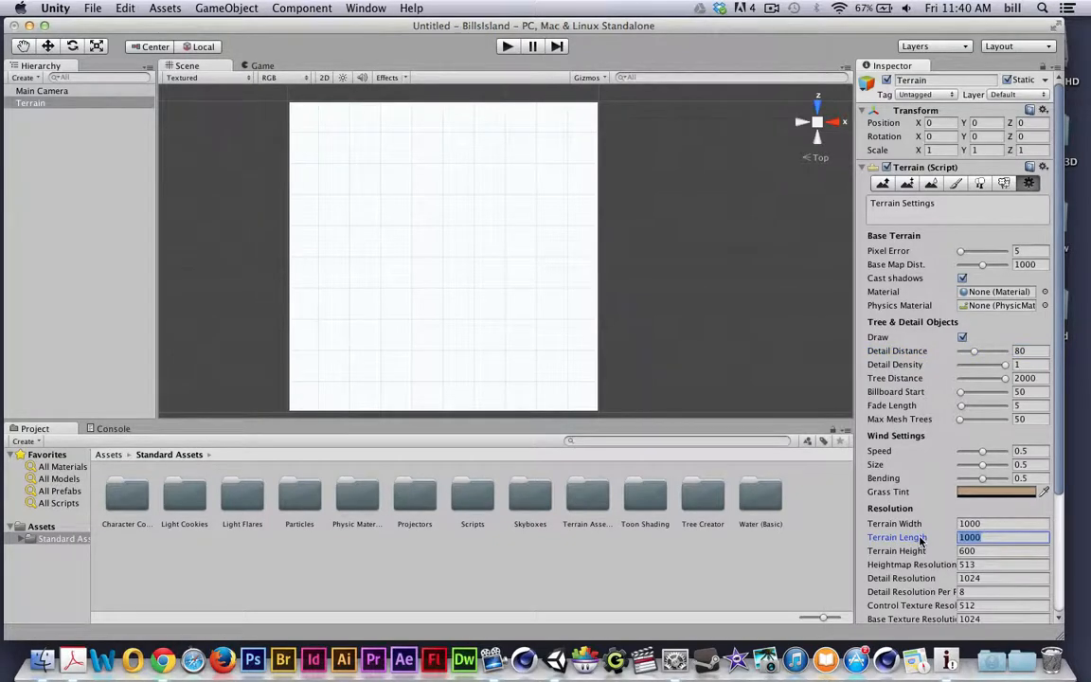
text(150)
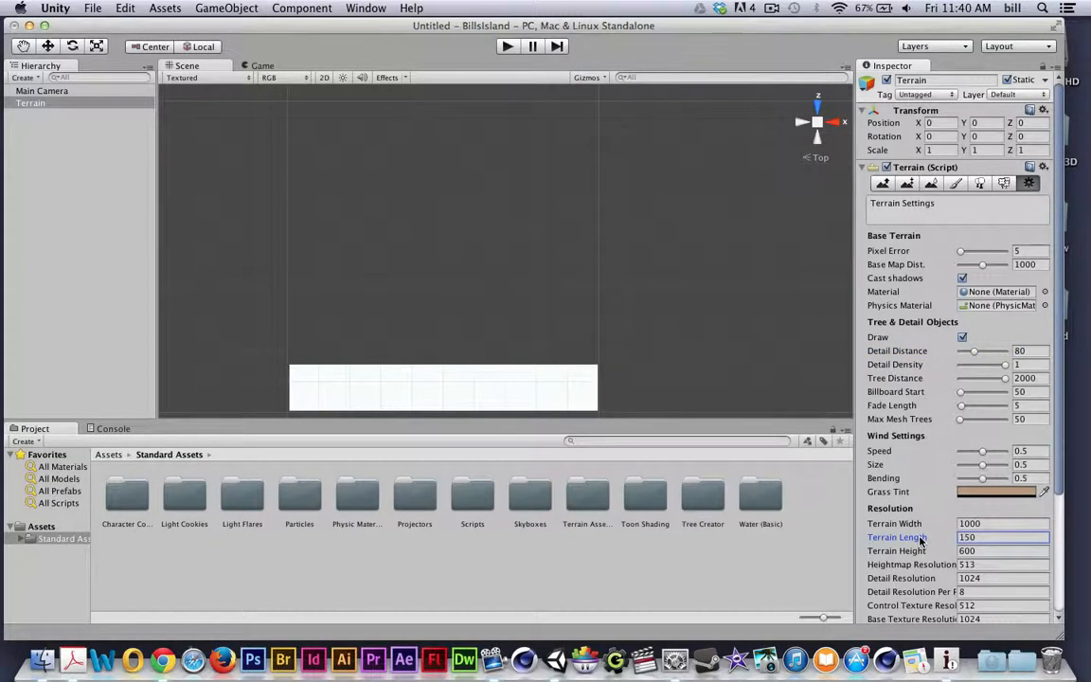
click(914, 538)
text(1000)
key(Return)
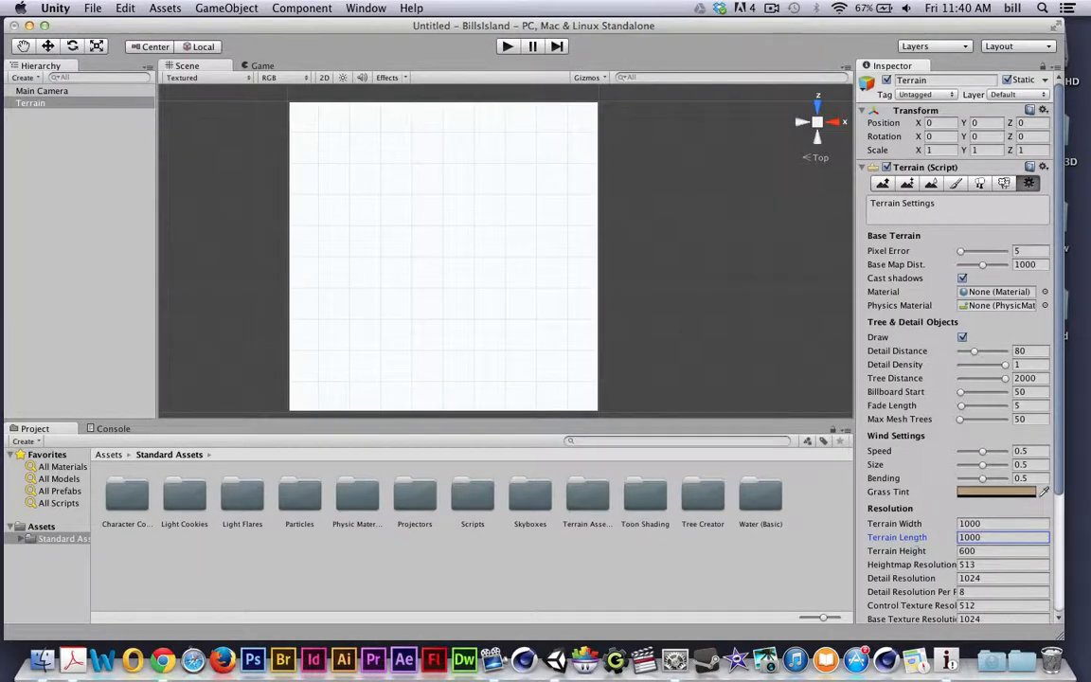
click(1000, 523)
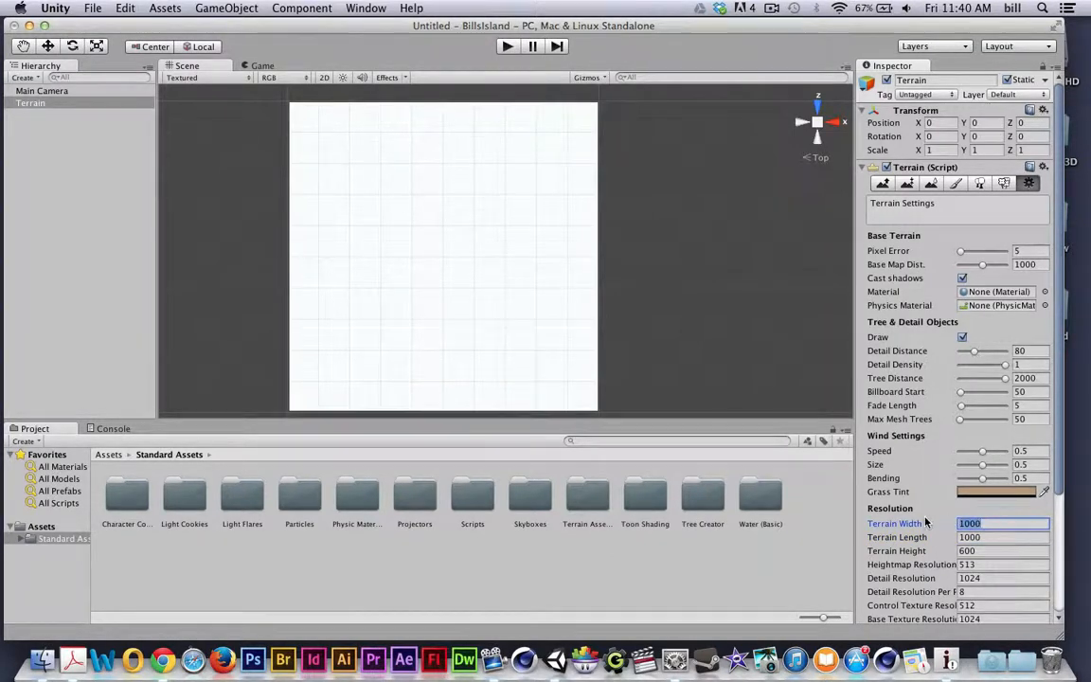
text(1400)
key(Return)
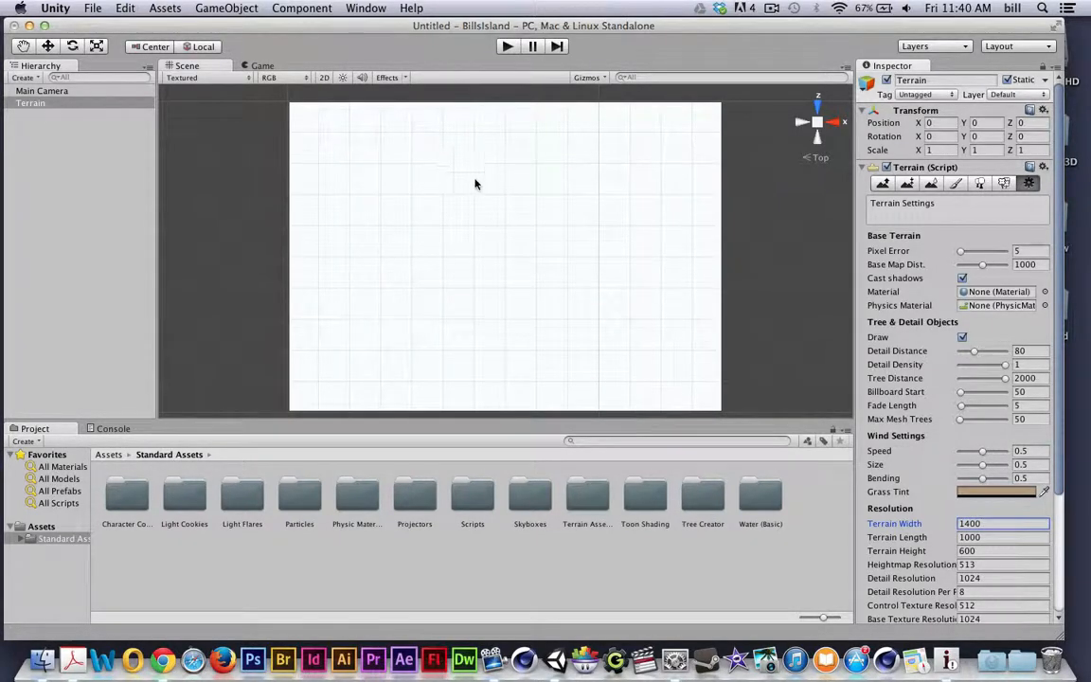
Set the Paint Height brush size and opacity to 100 and paint a large C-shaped raised area across the terrain
click(912, 184)
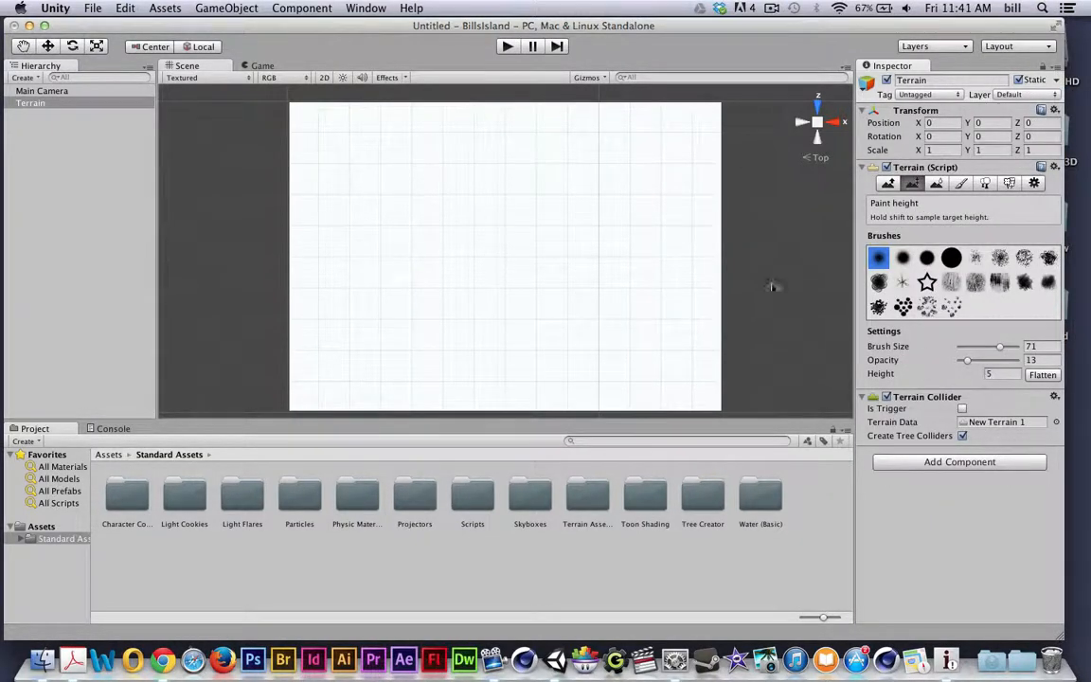
mouse_move(1000, 349)
mouse_down()
mouse_move(1019, 348)
mouse_move(1025, 361)
mouse_up()
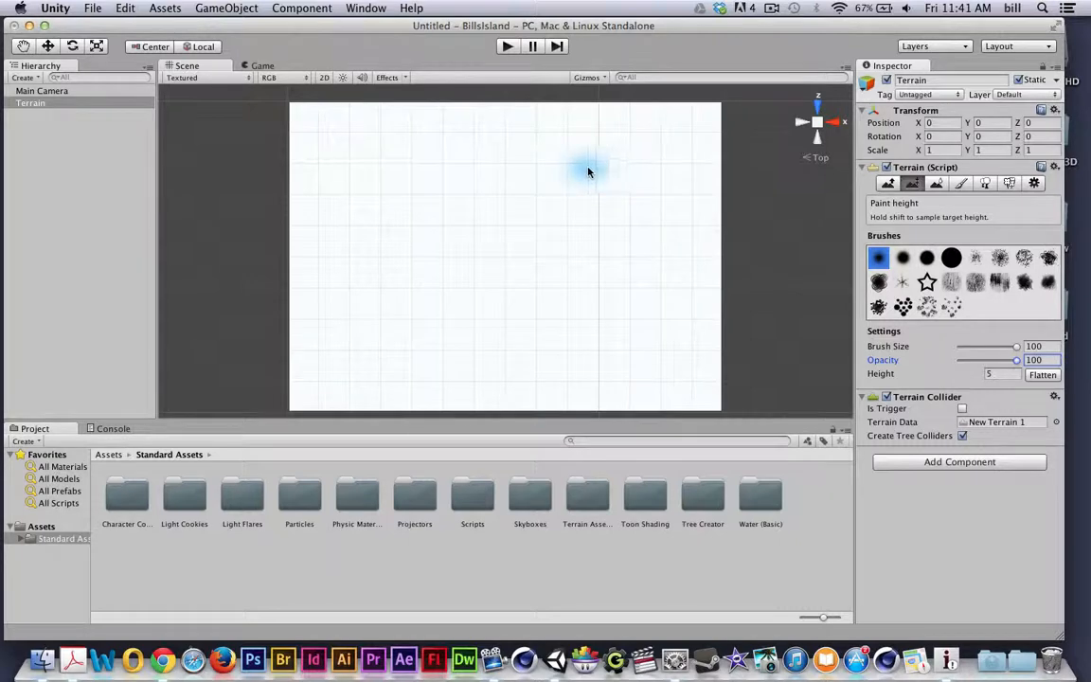
mouse_move(607, 171)
mouse_down()
mouse_move(497, 149)
mouse_move(431, 154)
mouse_move(355, 189)
mouse_move(344, 282)
mouse_move(402, 341)
mouse_move(502, 365)
mouse_move(609, 365)
mouse_up()
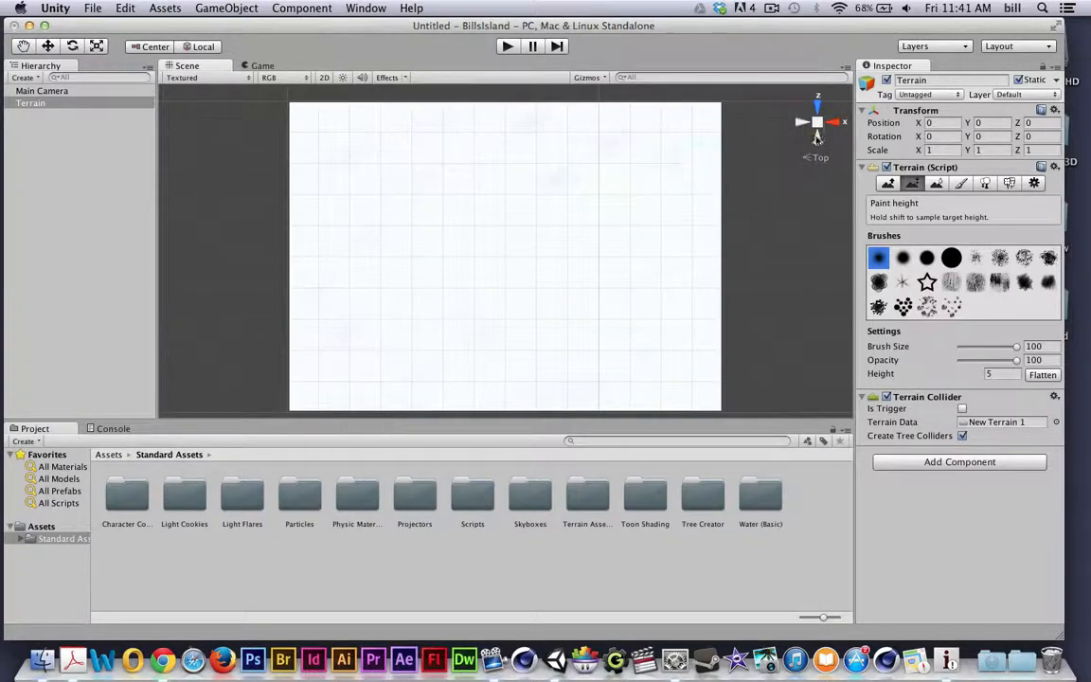
click(818, 122)
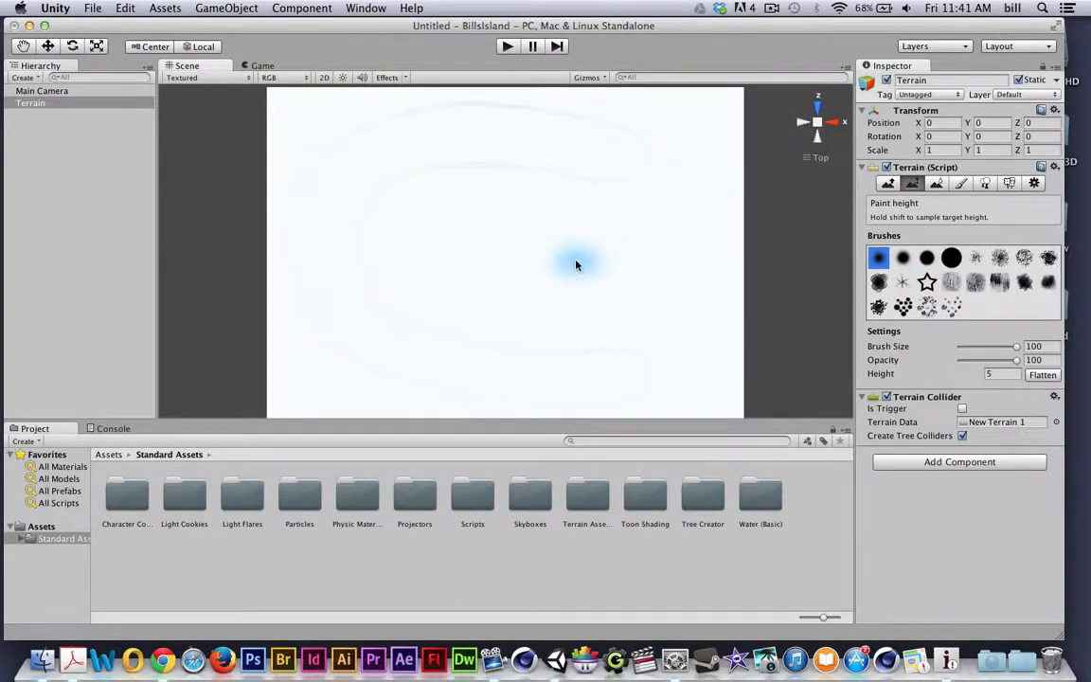
alt+drag(559, 237, 423, 375)
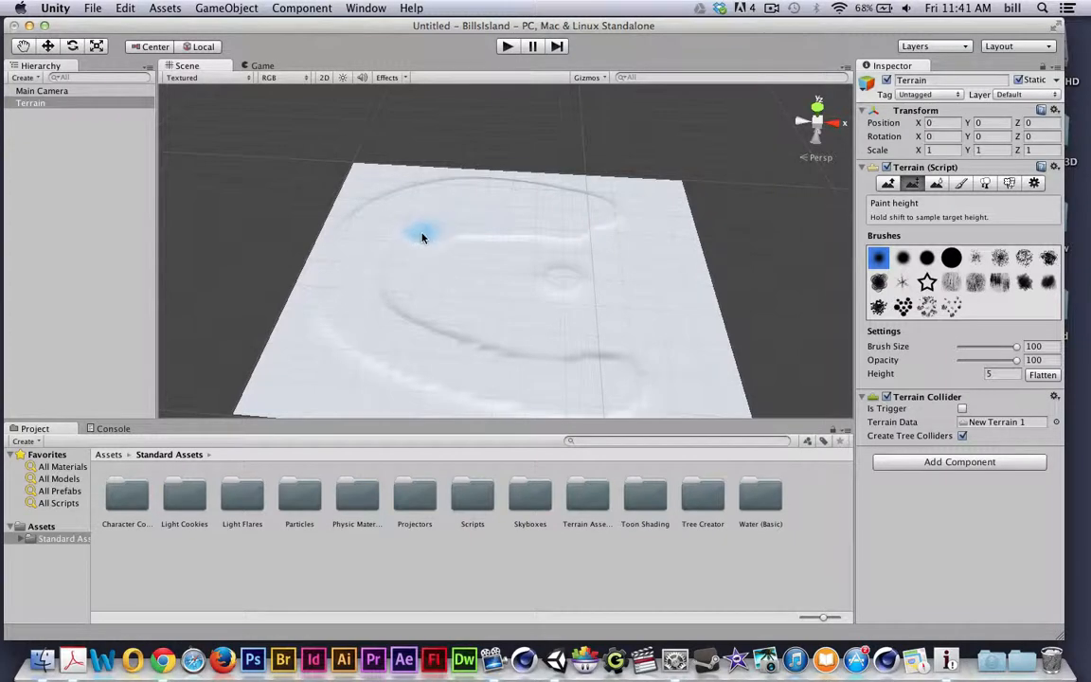
mouse_move(598, 370)
mouse_down()
mouse_move(550, 366)
mouse_move(439, 312)
mouse_move(438, 251)
mouse_move(518, 216)
mouse_move(628, 227)
mouse_move(516, 207)
mouse_up()
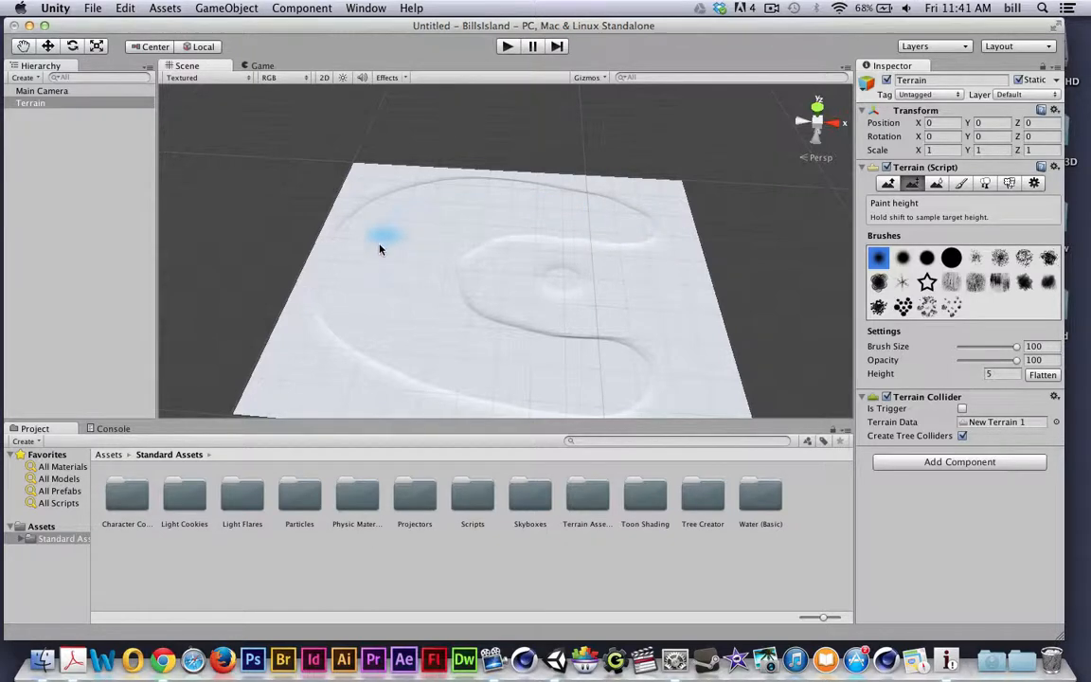
Undo the C-shaped height painting and inspect the terrain surface from a lower angle
key(super+z)
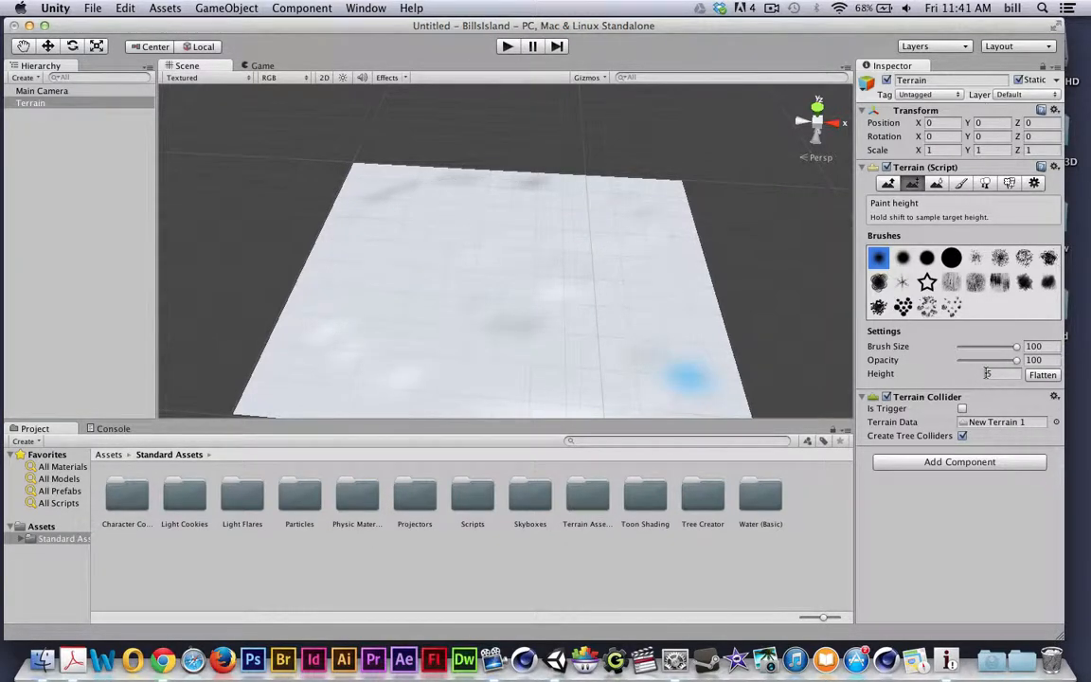
mouse_move(592, 344)
alt+mouse_down()
mouse_move(588, 149)
mouse_move(674, 307)
mouse_move(599, 360)
mouse_move(550, 333)
mouse_move(559, 278)
alt+mouse_up()
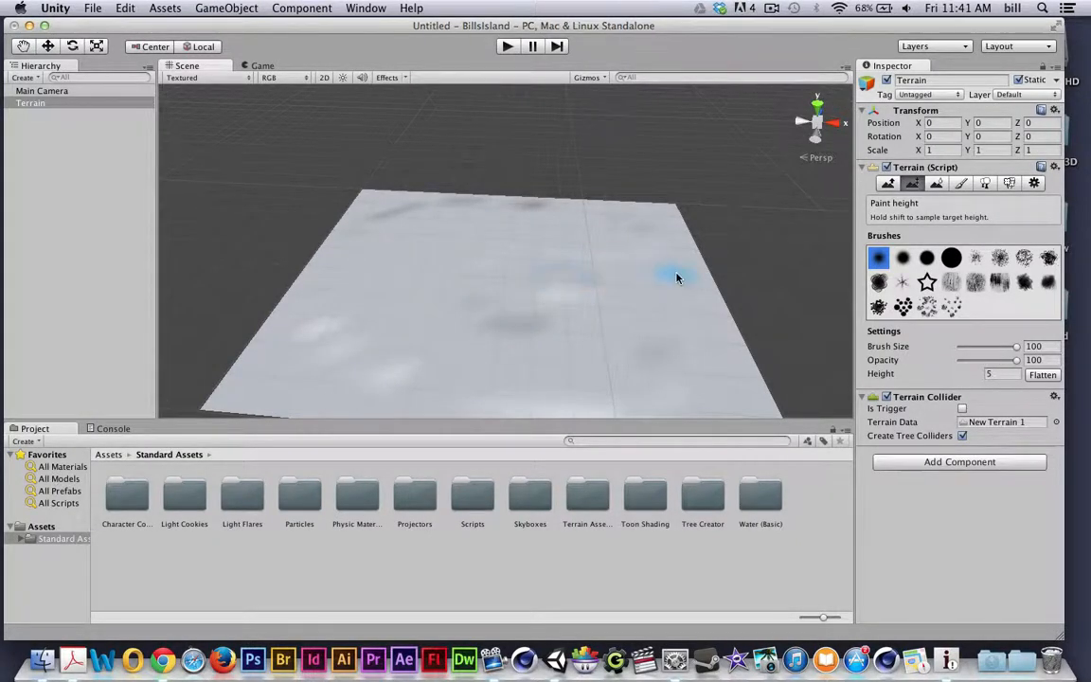
Add the Grass (Hill) texture to the terrain as its base ground texture
click(962, 183)
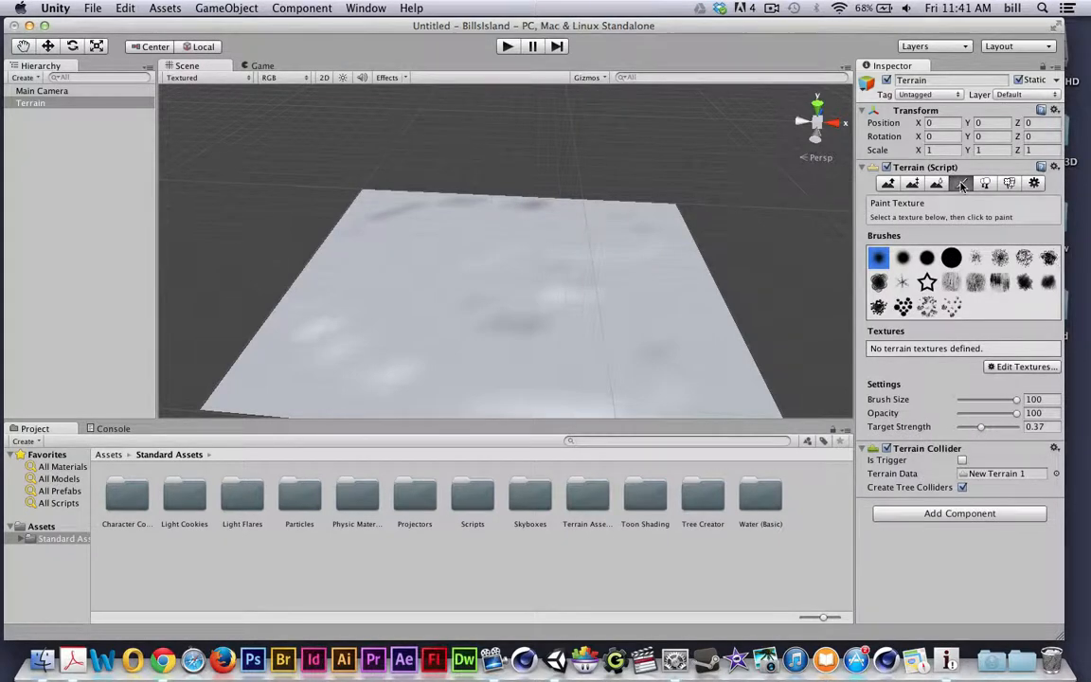
click(1023, 366)
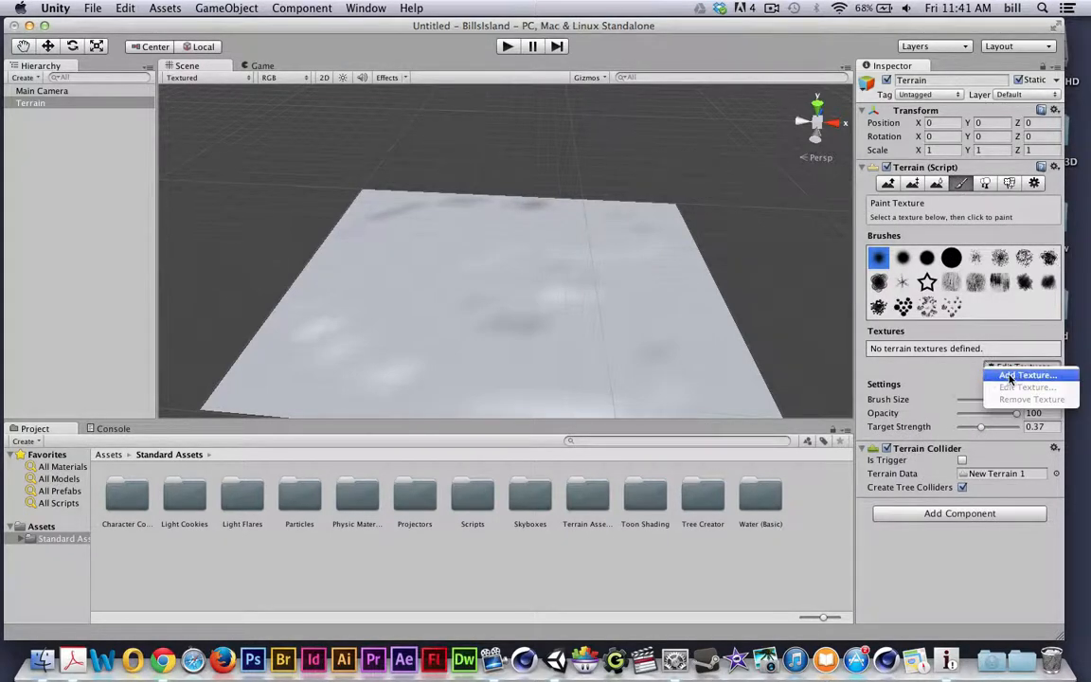
click(948, 372)
click(74, 100)
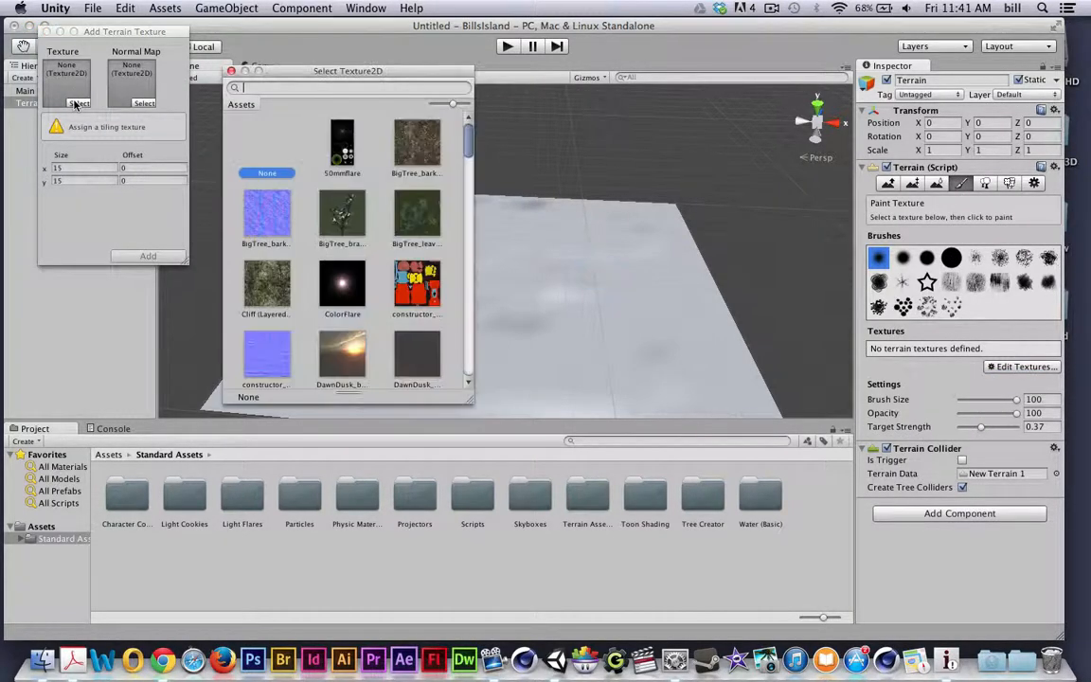
scroll(369, 221, down, 5)
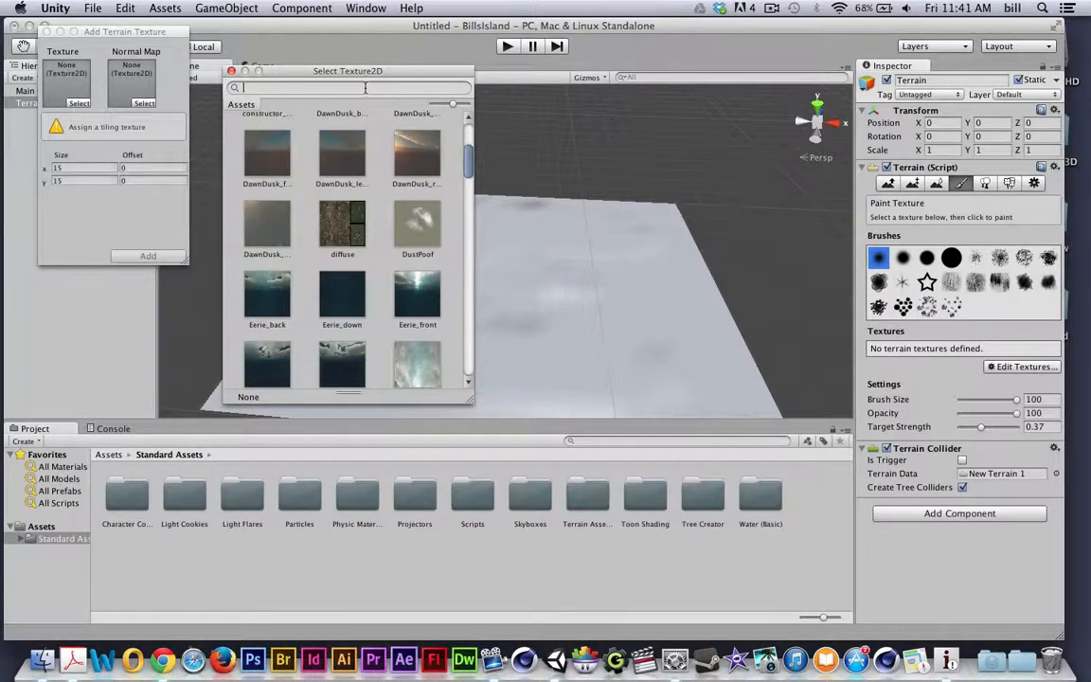
text(grass)
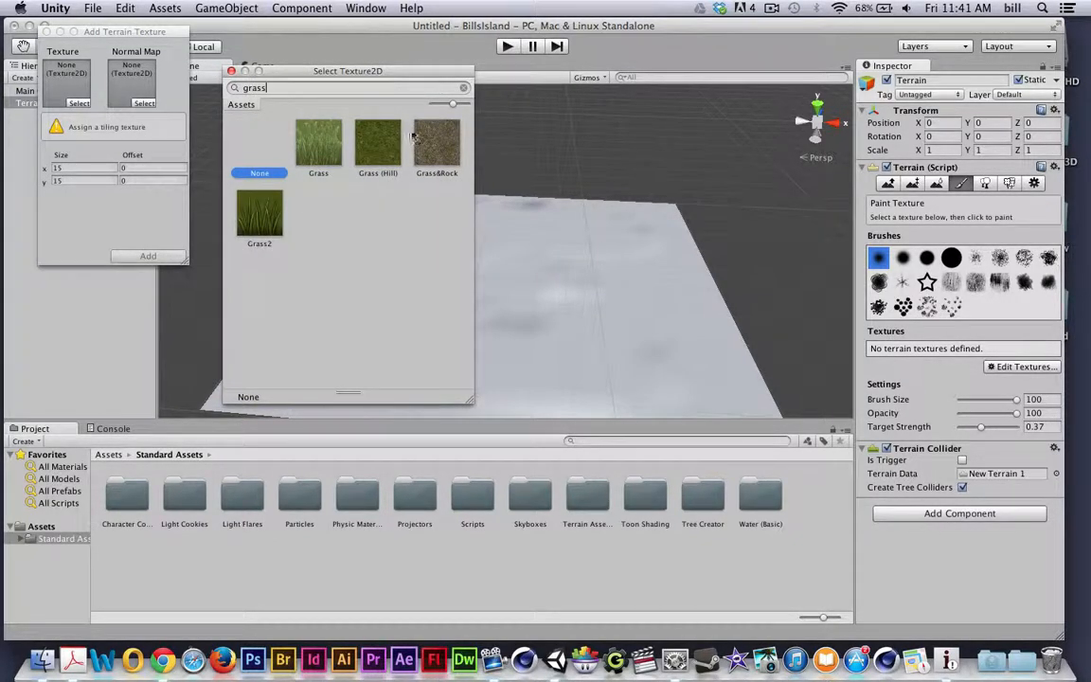
click(353, 128)
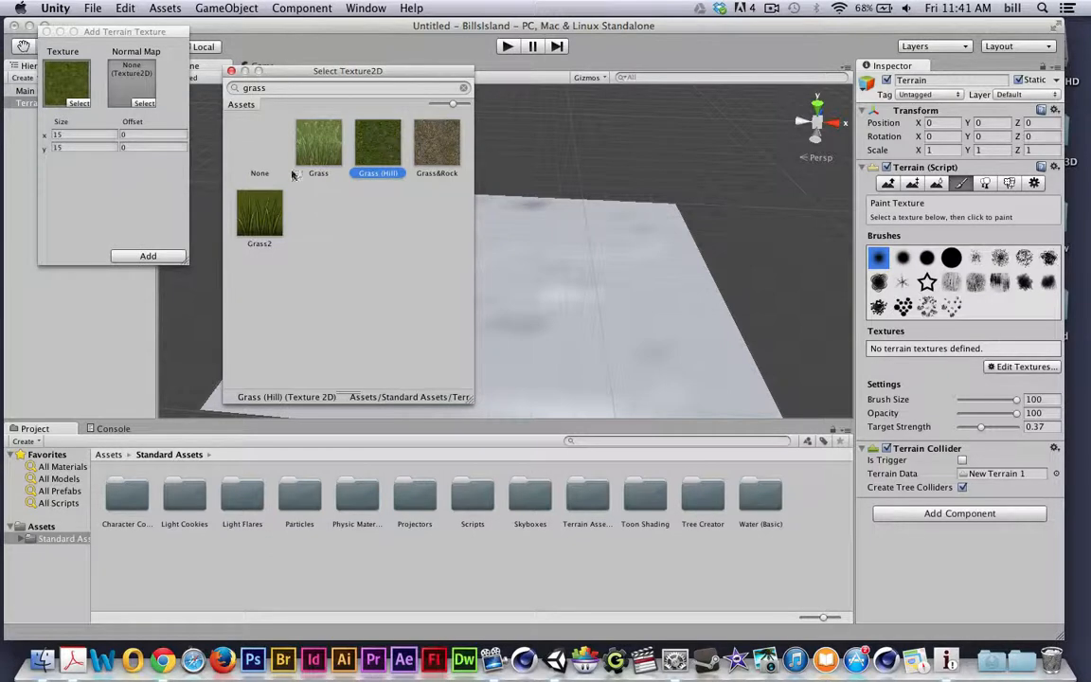
click(154, 257)
click(121, 258)
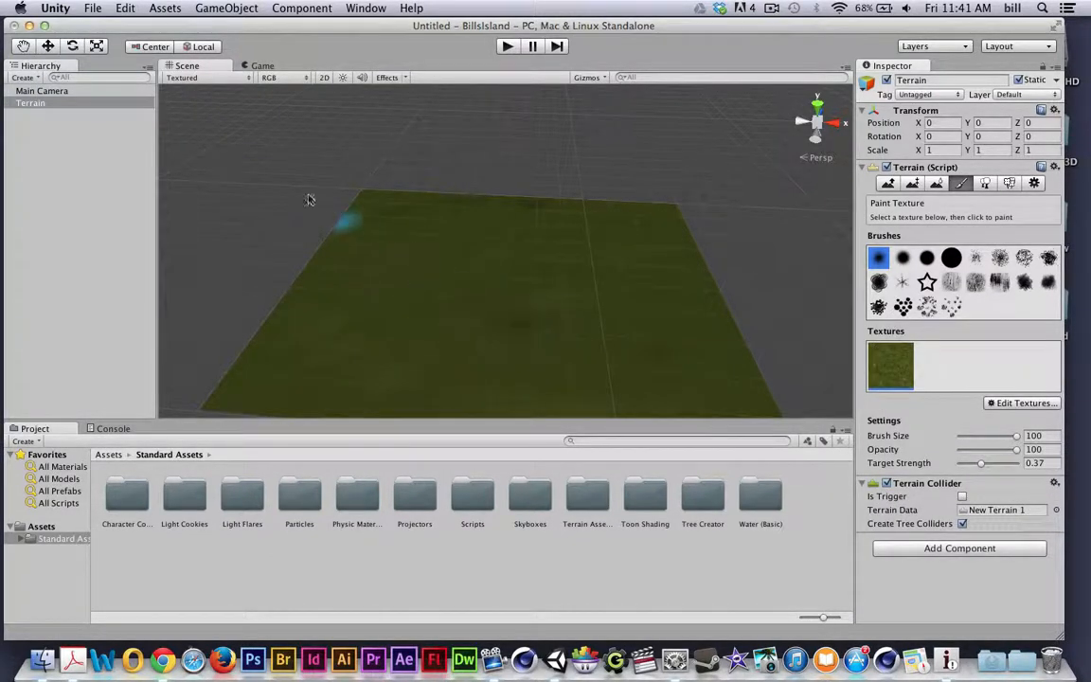
Add GoodDirt as a second terrain texture, keeping its tile size at 15 by 15
click(1002, 404)
click(1027, 412)
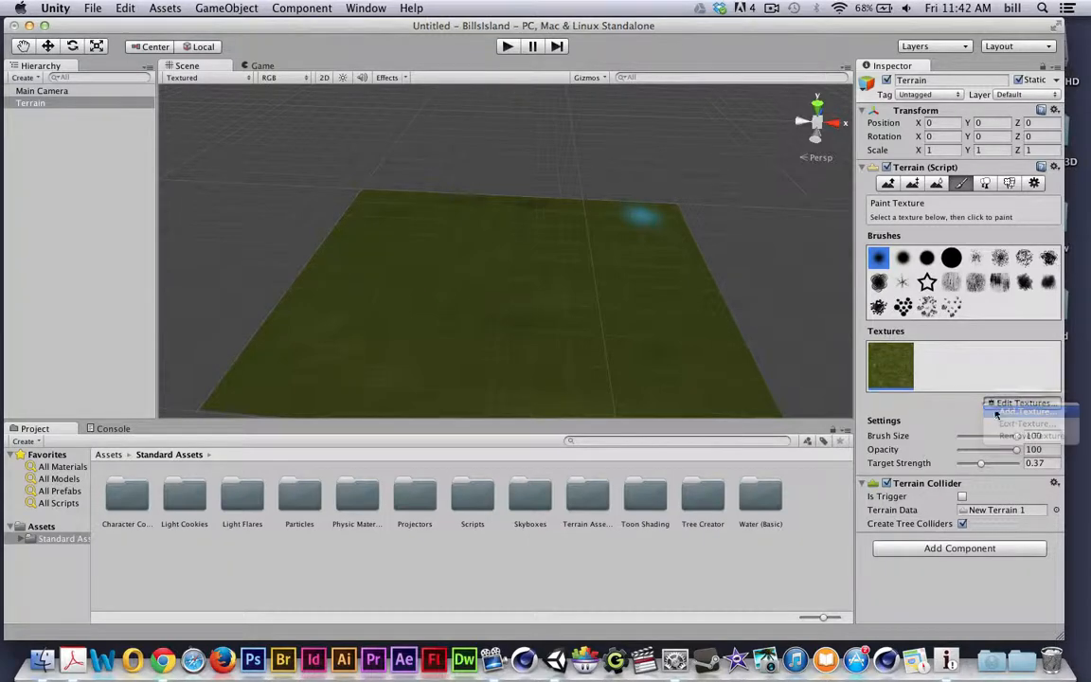
click(79, 104)
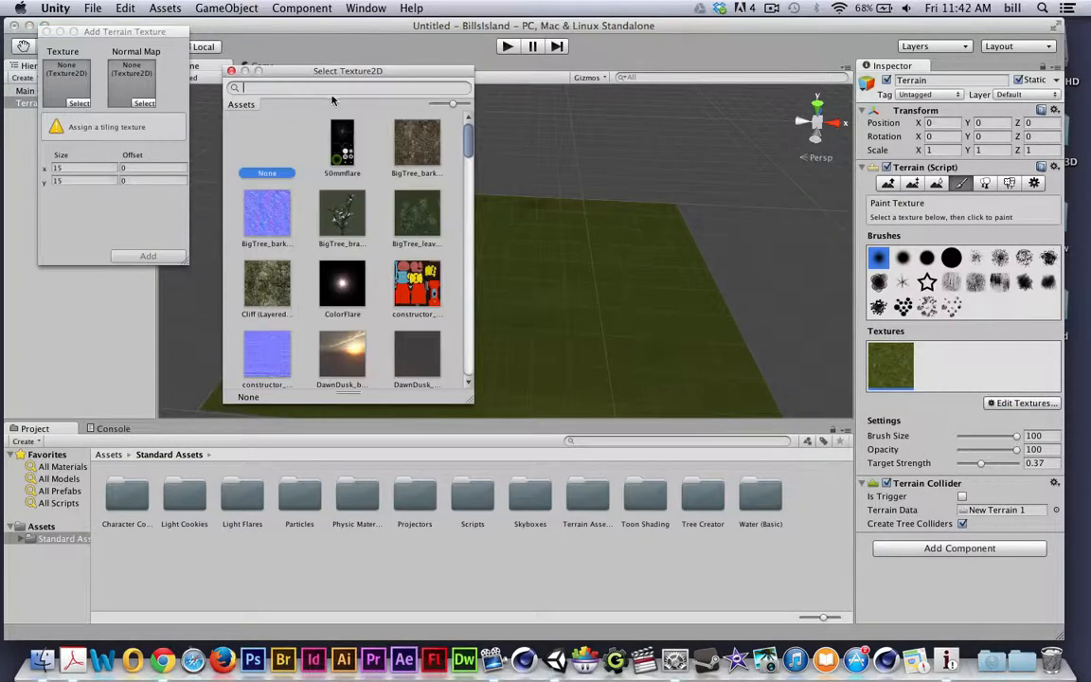
text(good)
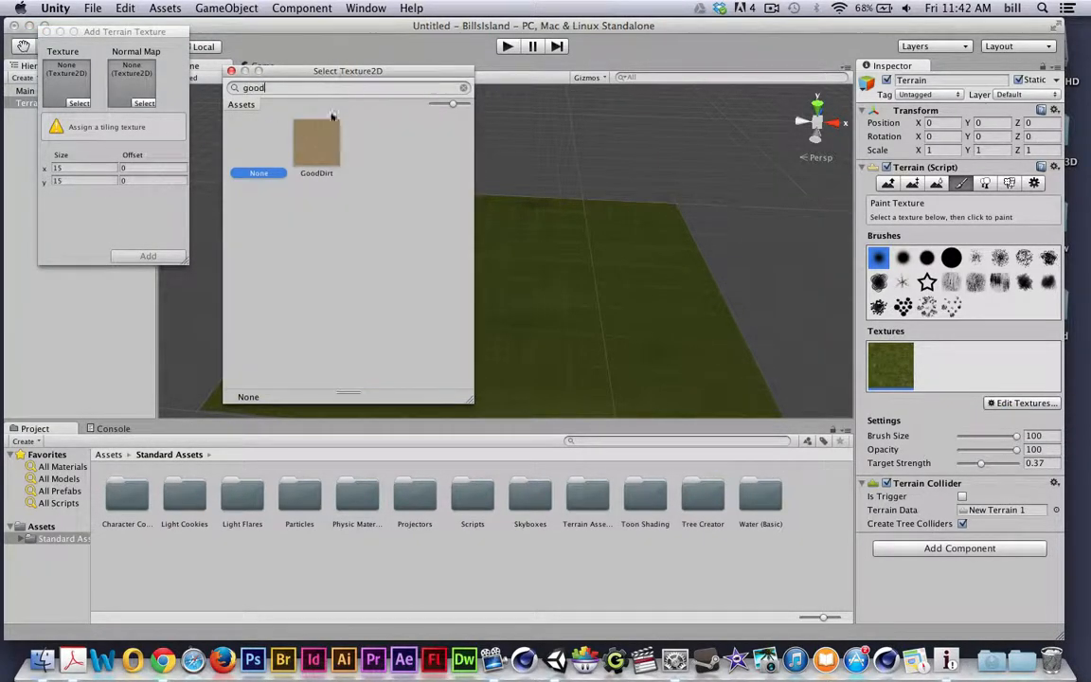
double_click(318, 142)
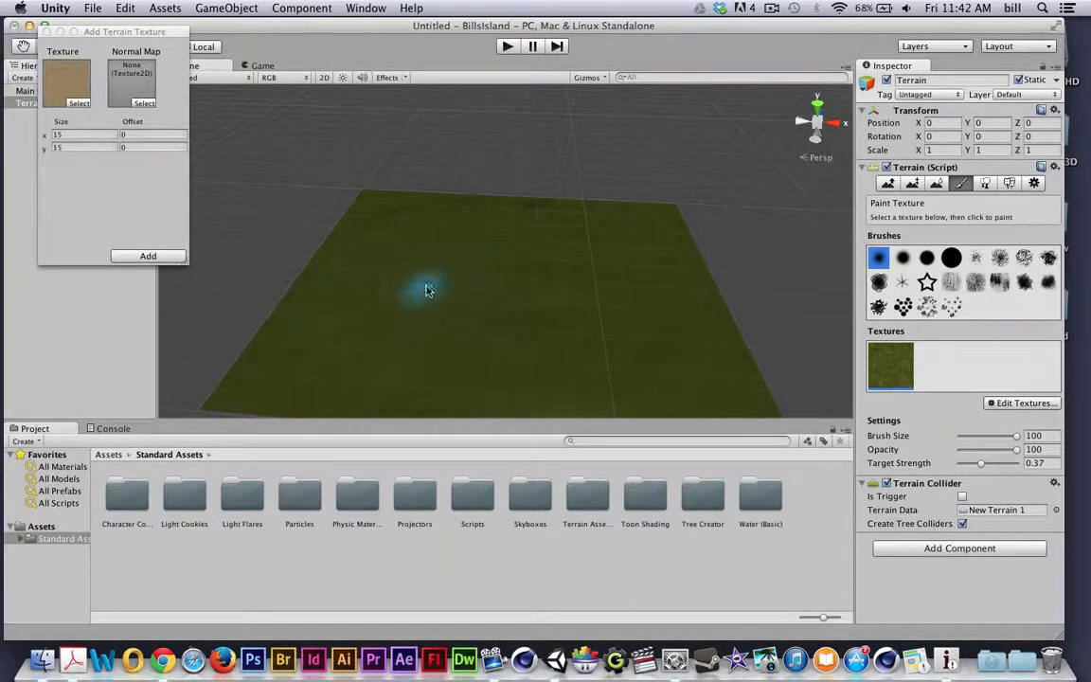
click(49, 134)
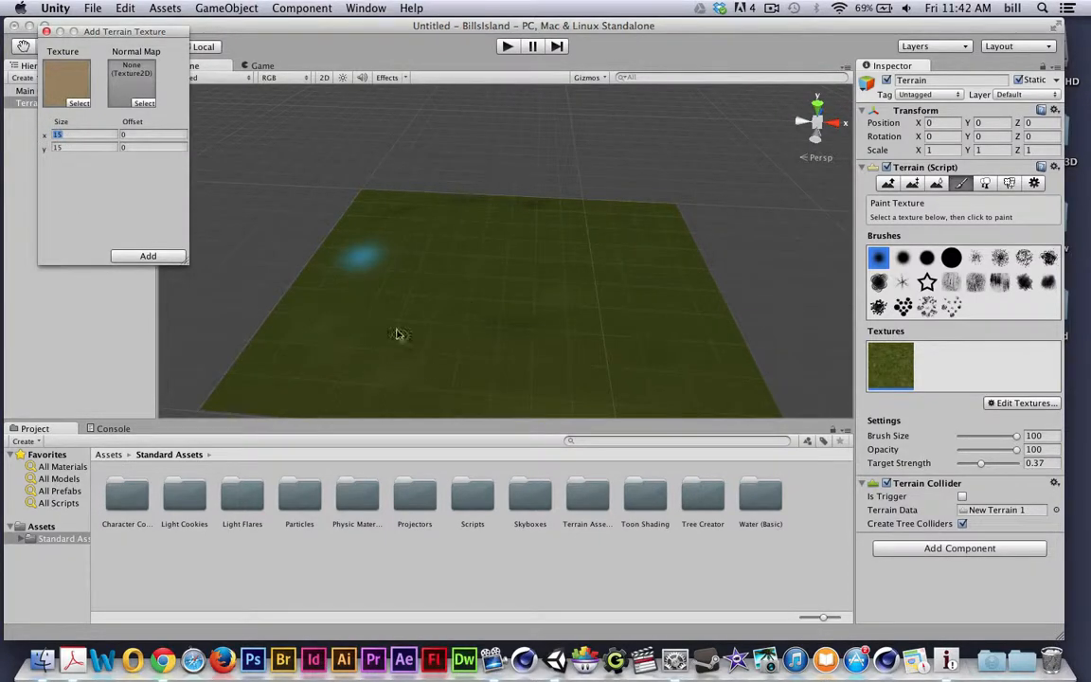
click(76, 135)
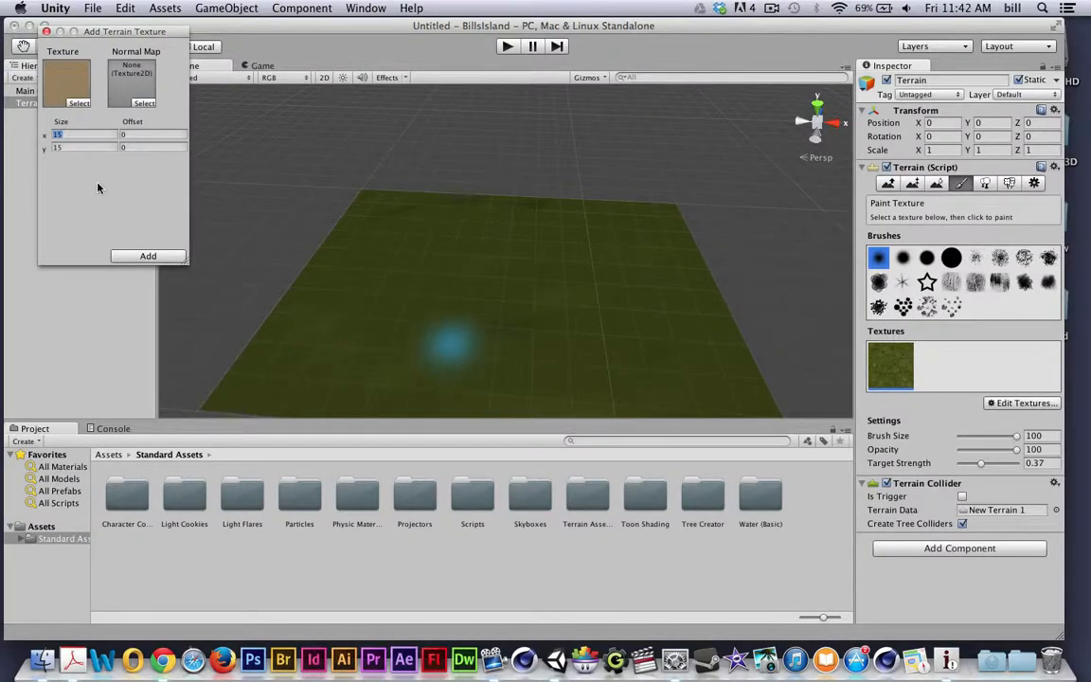
click(162, 257)
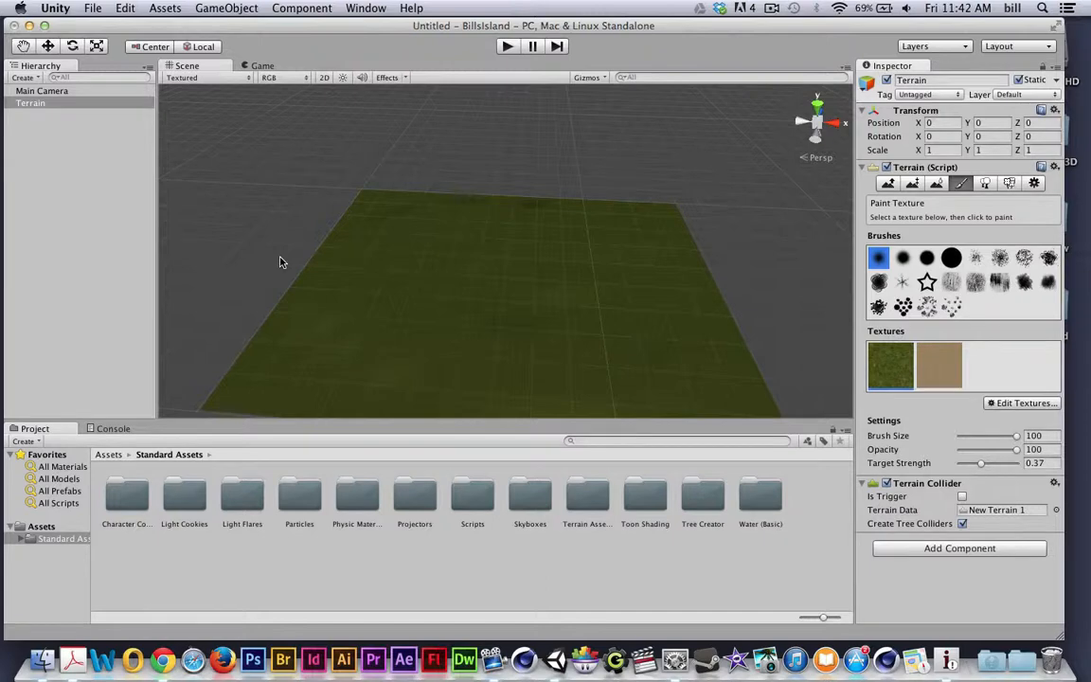
Paint an irregular band of the GoodDirt texture along the terrain's far edge and down its left side
click(939, 365)
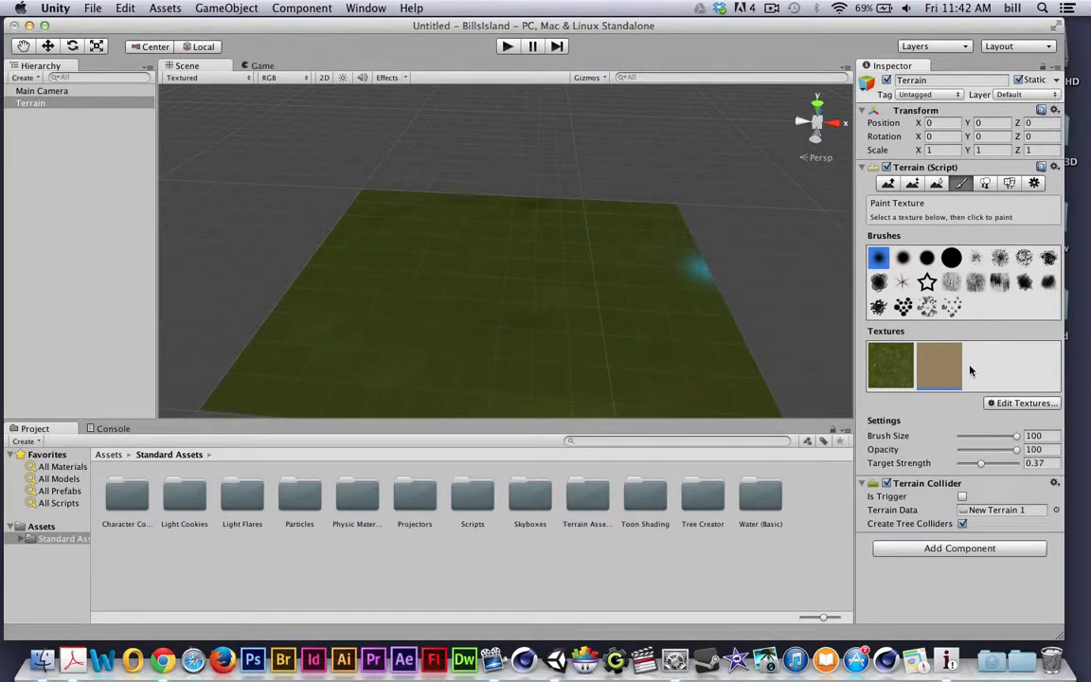
mouse_move(667, 239)
mouse_down()
mouse_move(513, 215)
mouse_move(352, 213)
mouse_move(290, 347)
mouse_up()
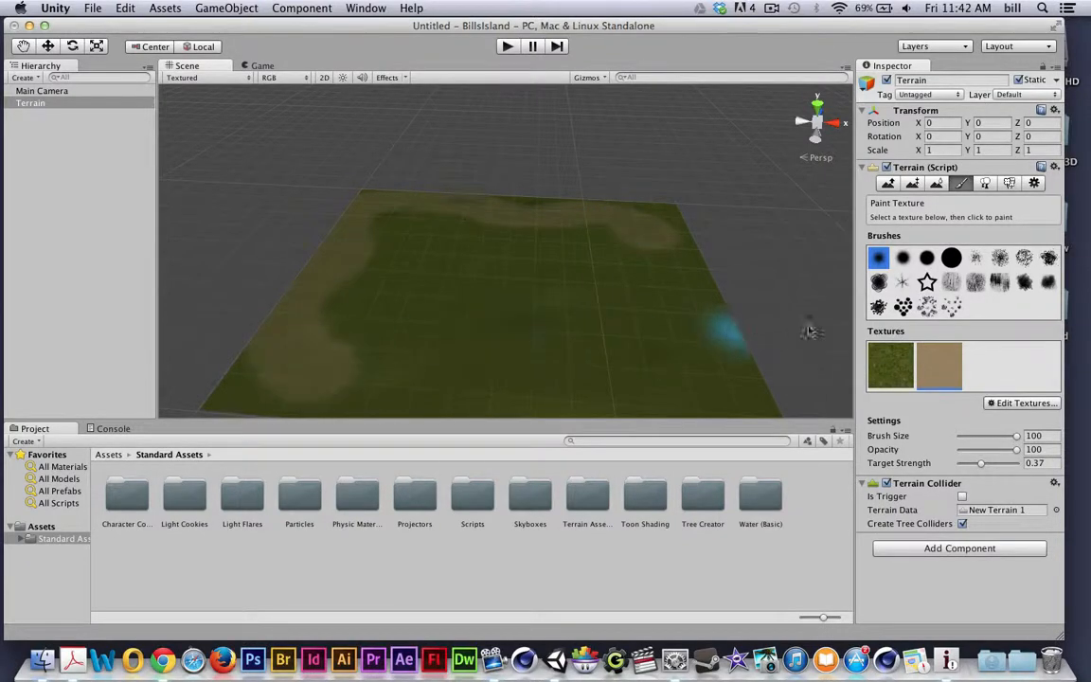
mouse_move(531, 316)
alt+mouse_down()
mouse_move(536, 190)
mouse_move(546, 293)
mouse_move(546, 145)
mouse_move(491, 177)
mouse_move(509, 226)
alt+mouse_up()
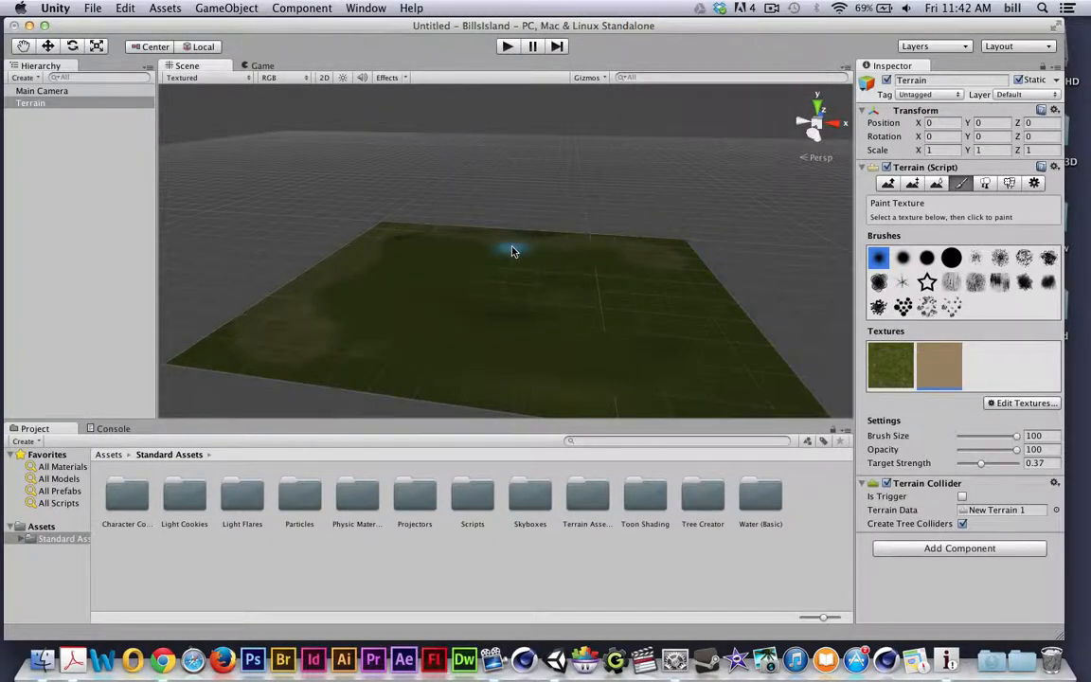
Add a directional light to the scene and inspect the lit terrain from a different angle
click(214, 7)
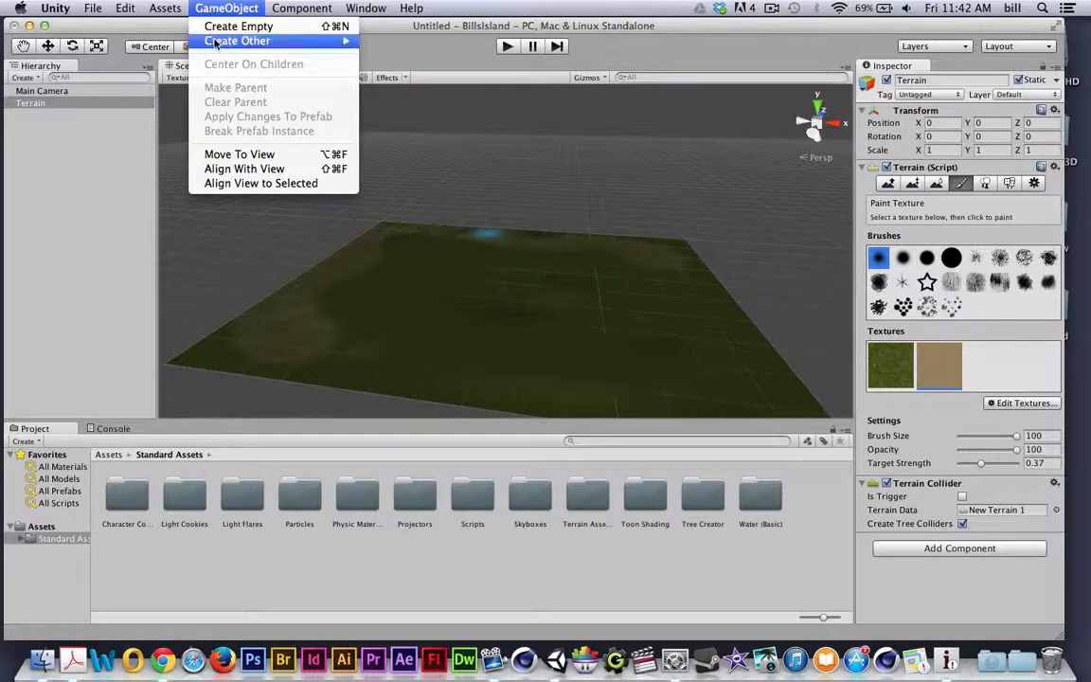
mouse_move(217, 44)
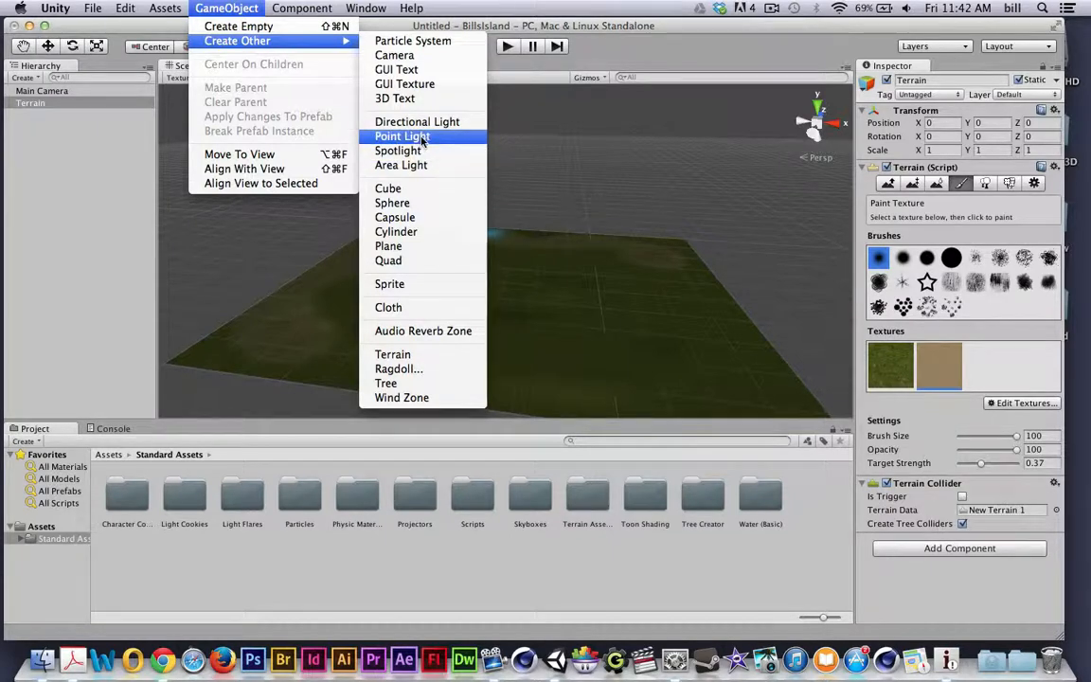
click(417, 123)
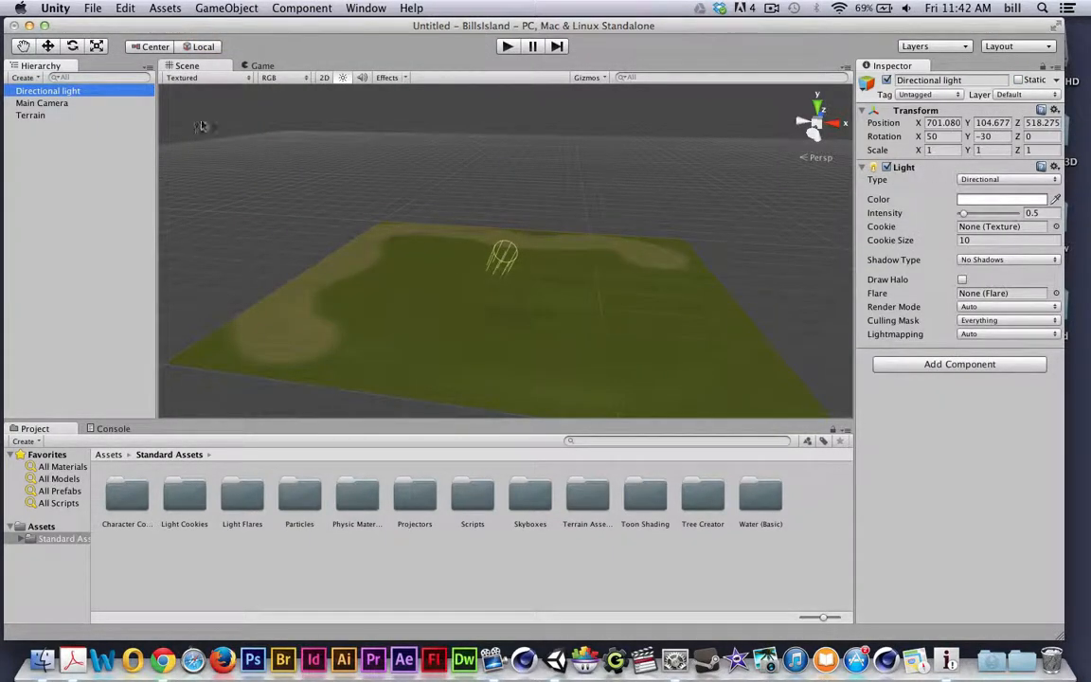
alt+drag(571, 310, 783, 263)
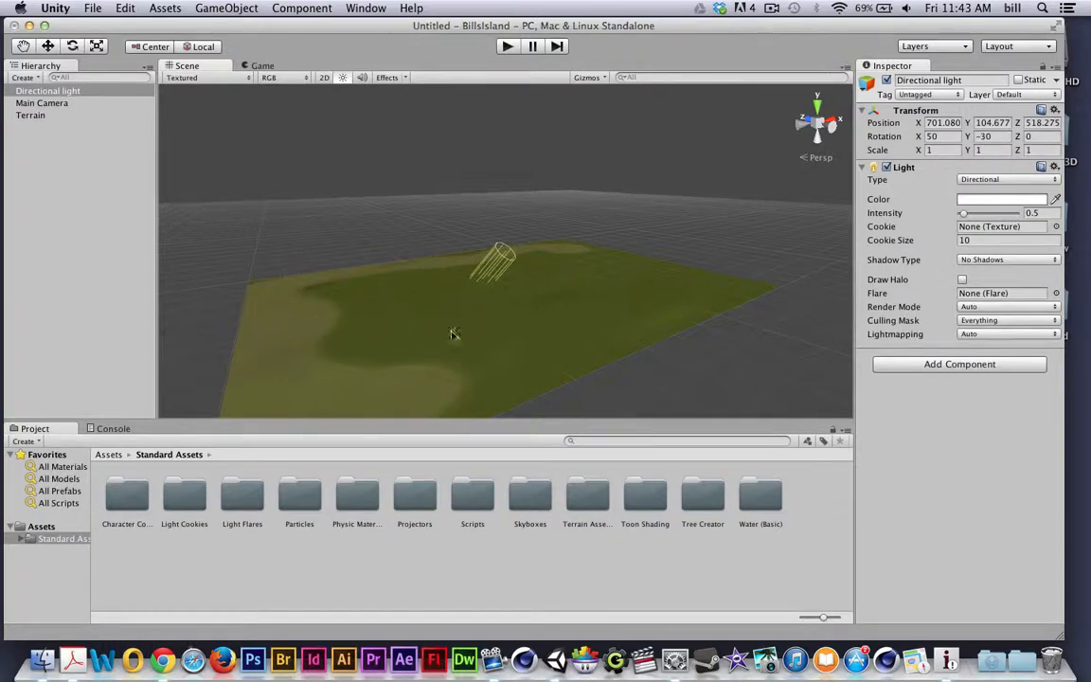
Place the Daylight Simple Water prefab from the Water (Basic) standard assets near the middle of the terrain
click(21, 528)
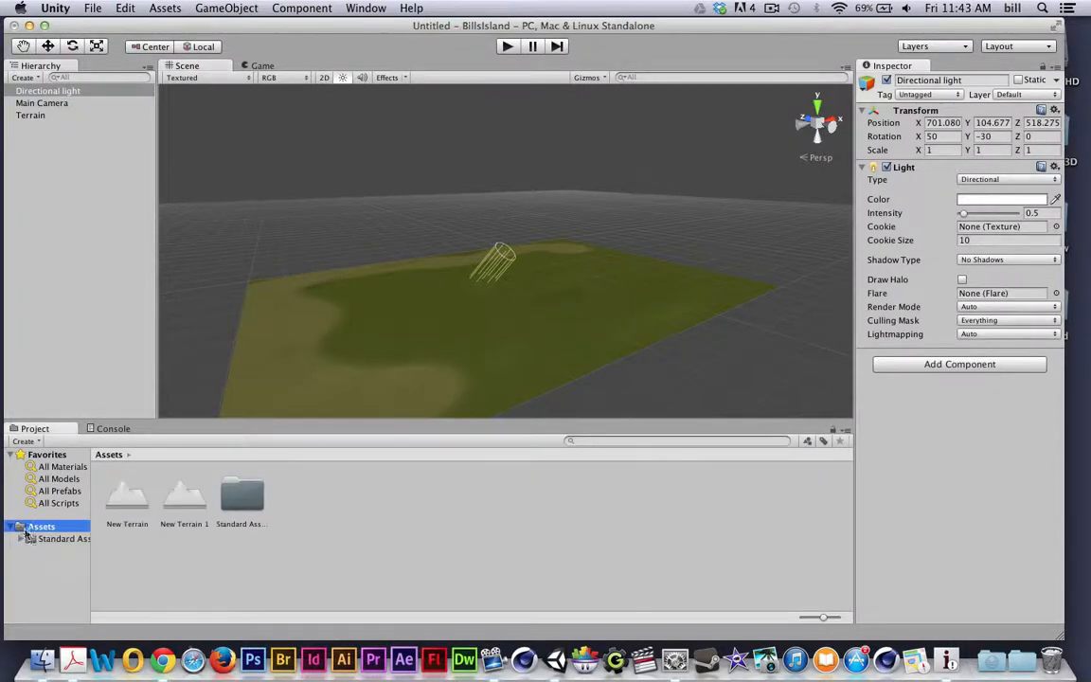
click(25, 538)
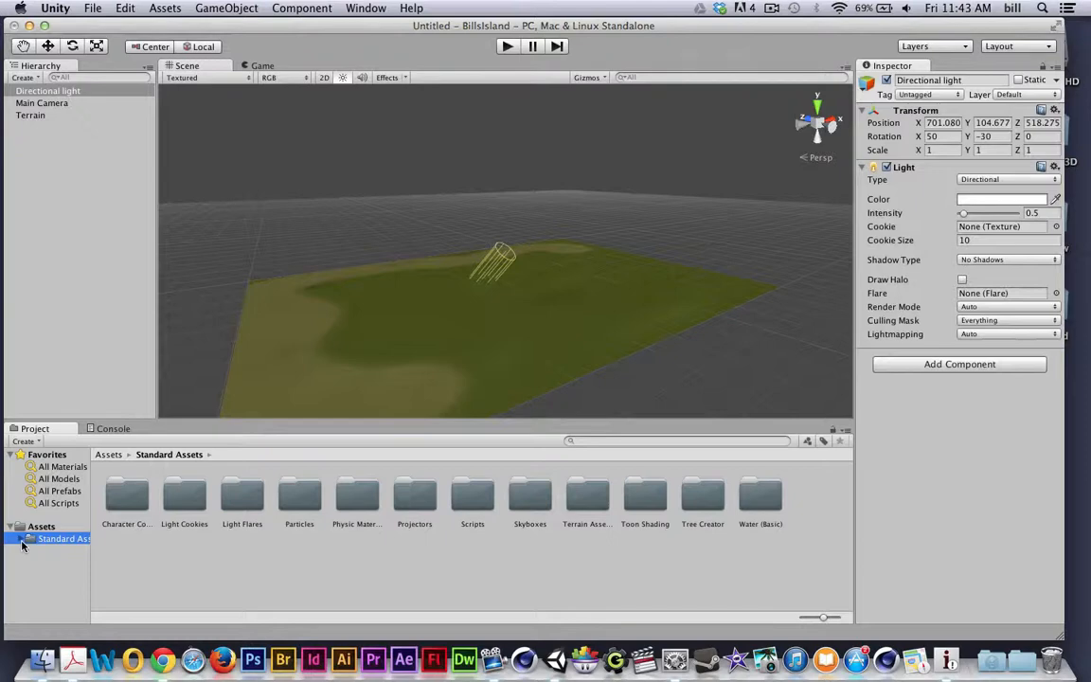
click(762, 499)
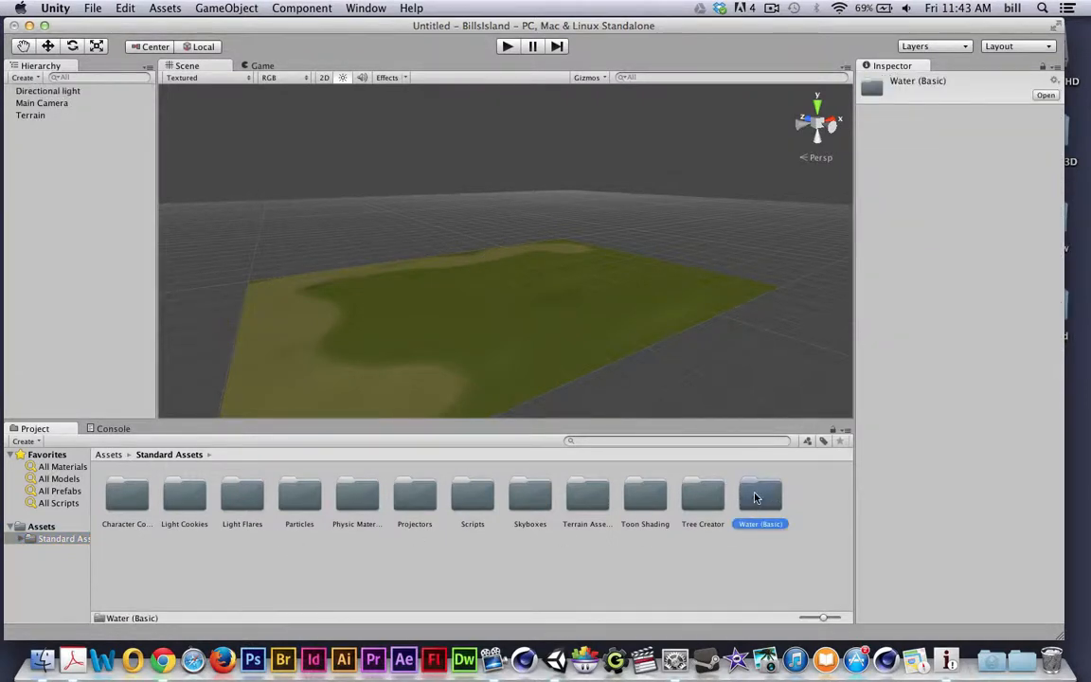
double_click(757, 499)
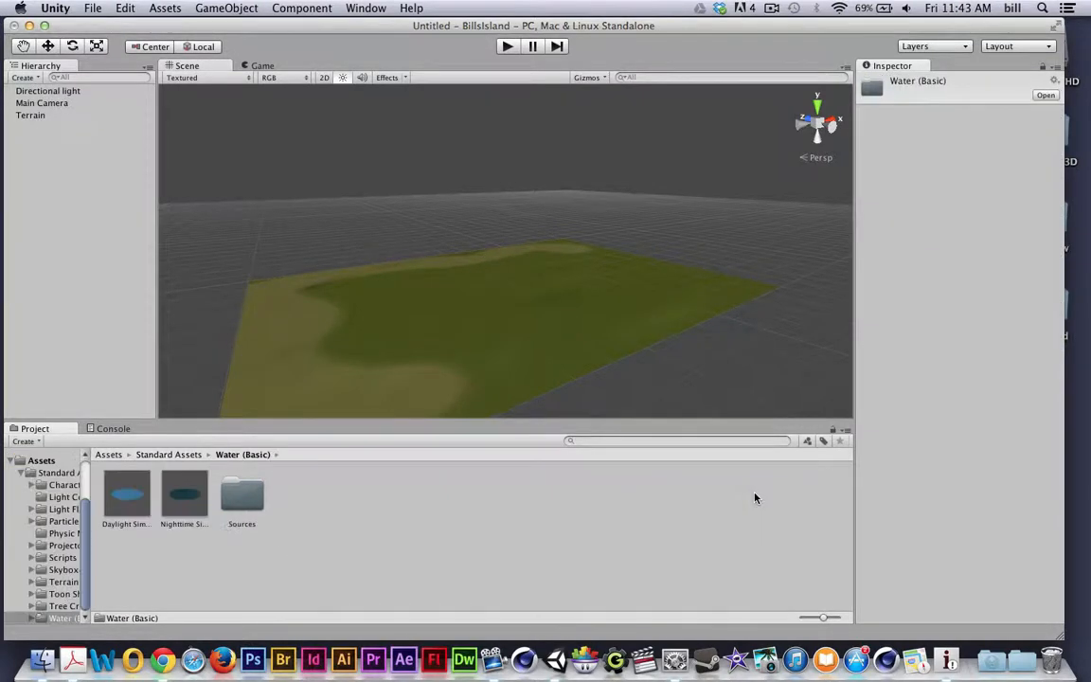
click(129, 494)
click(183, 497)
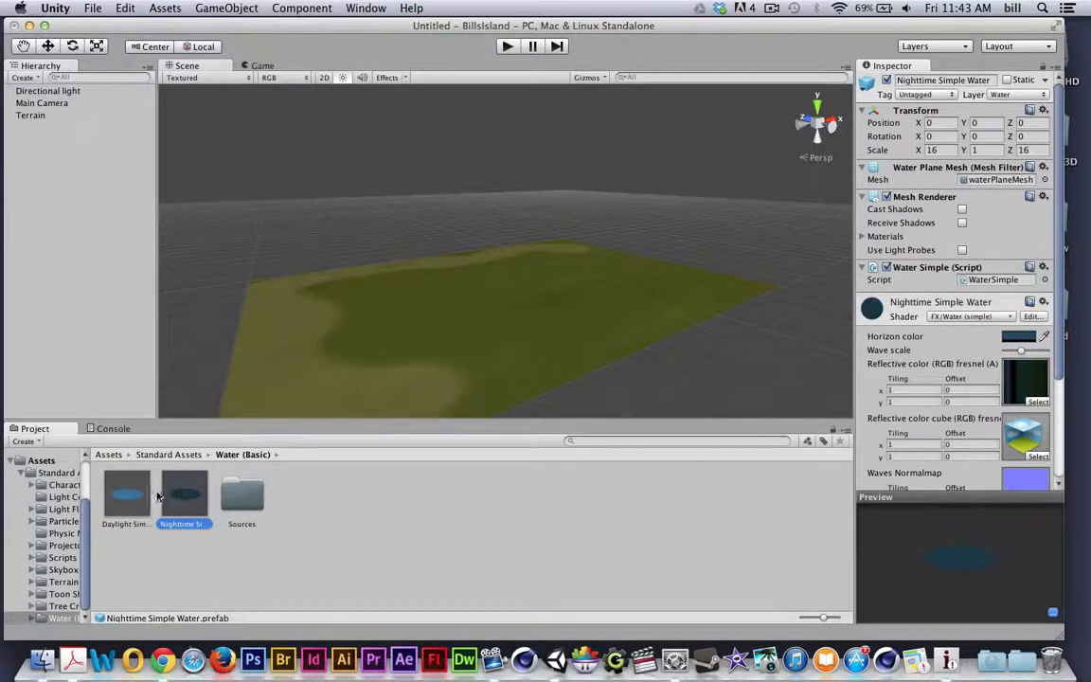
click(120, 503)
drag(129, 498, 490, 322)
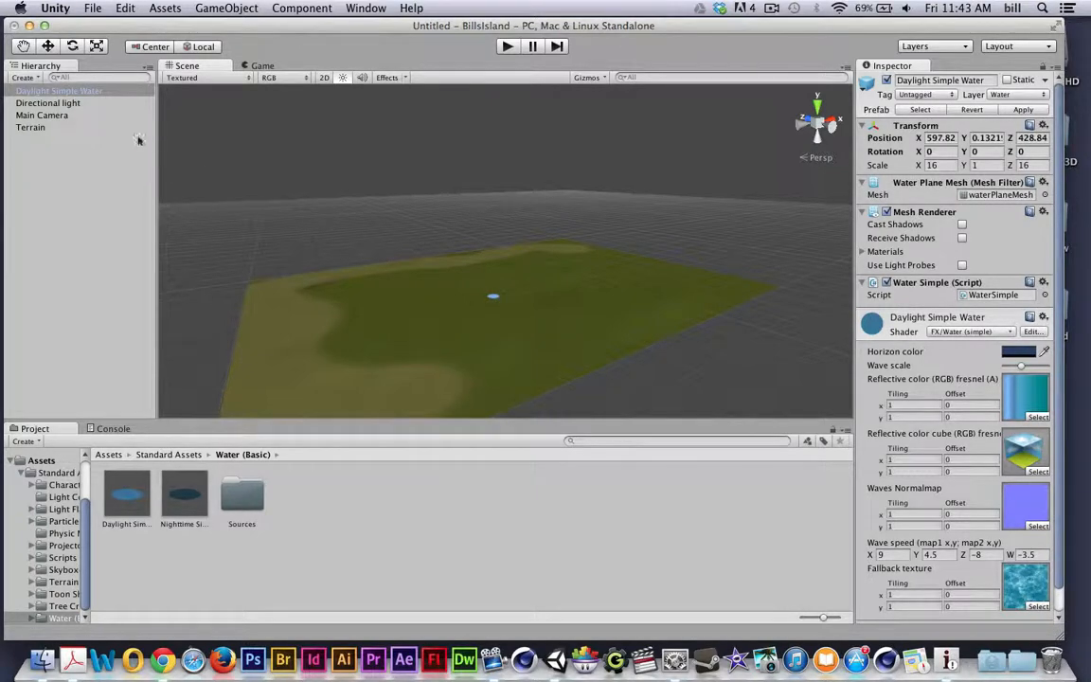
Scale the Daylight Simple Water object to 2000 in both X and Z
click(86, 95)
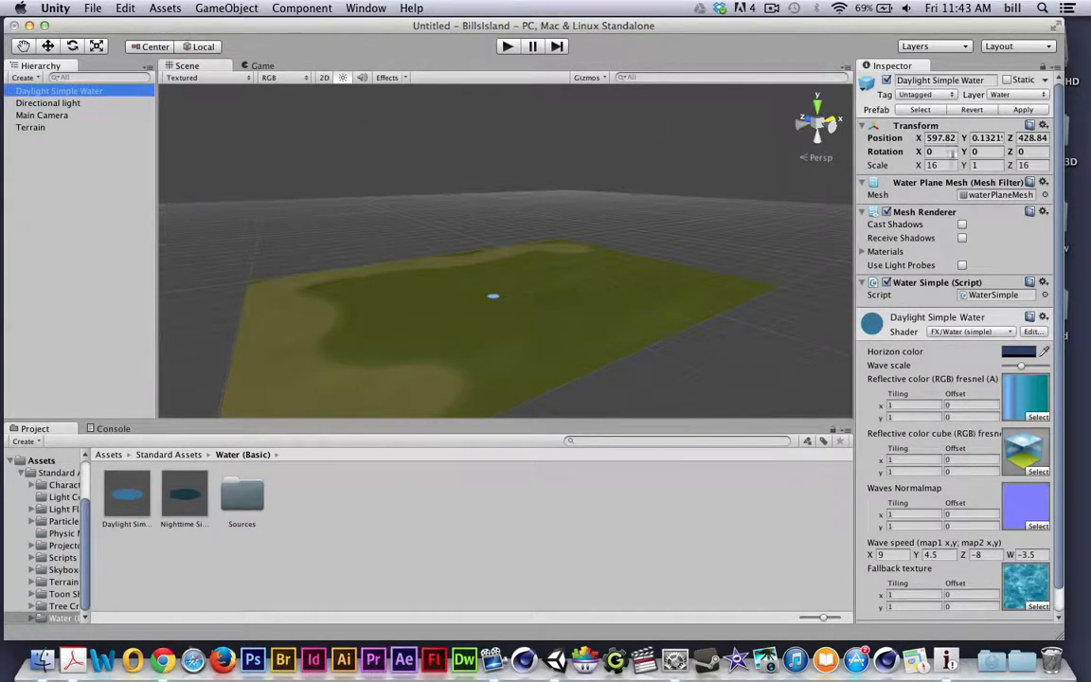
click(933, 165)
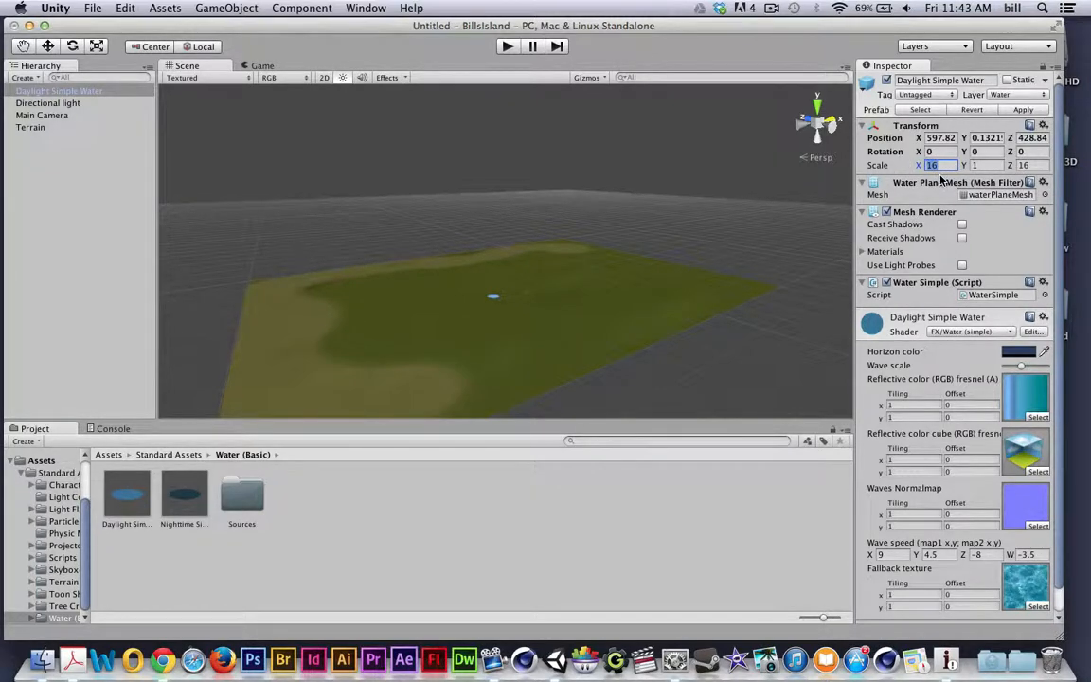
text(000)
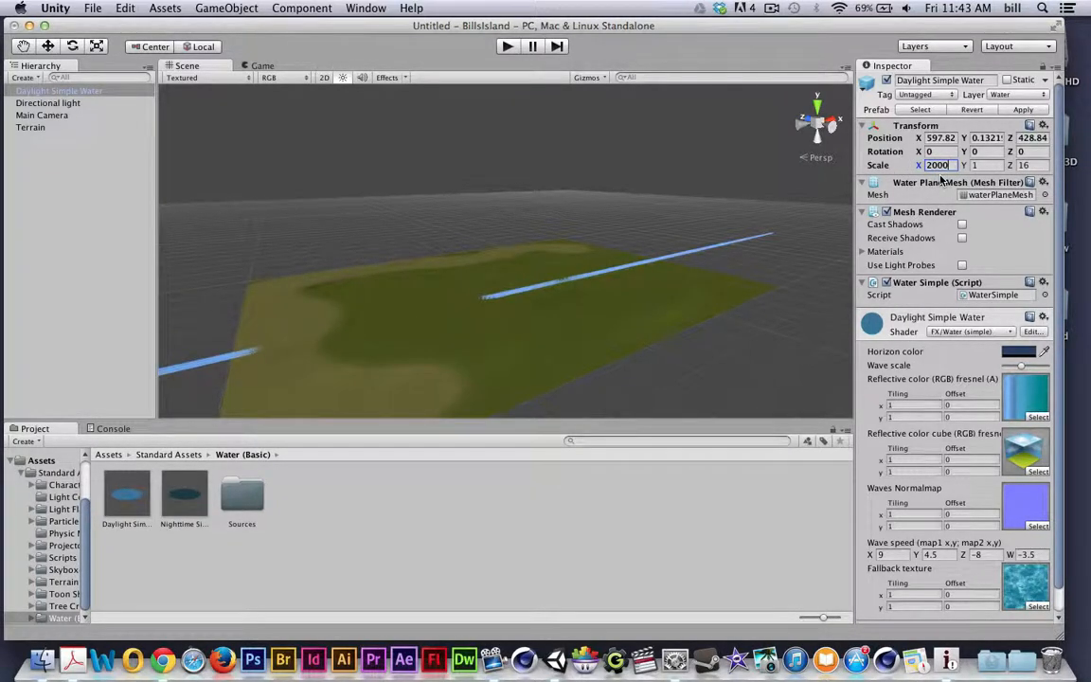
click(1028, 164)
text(2000)
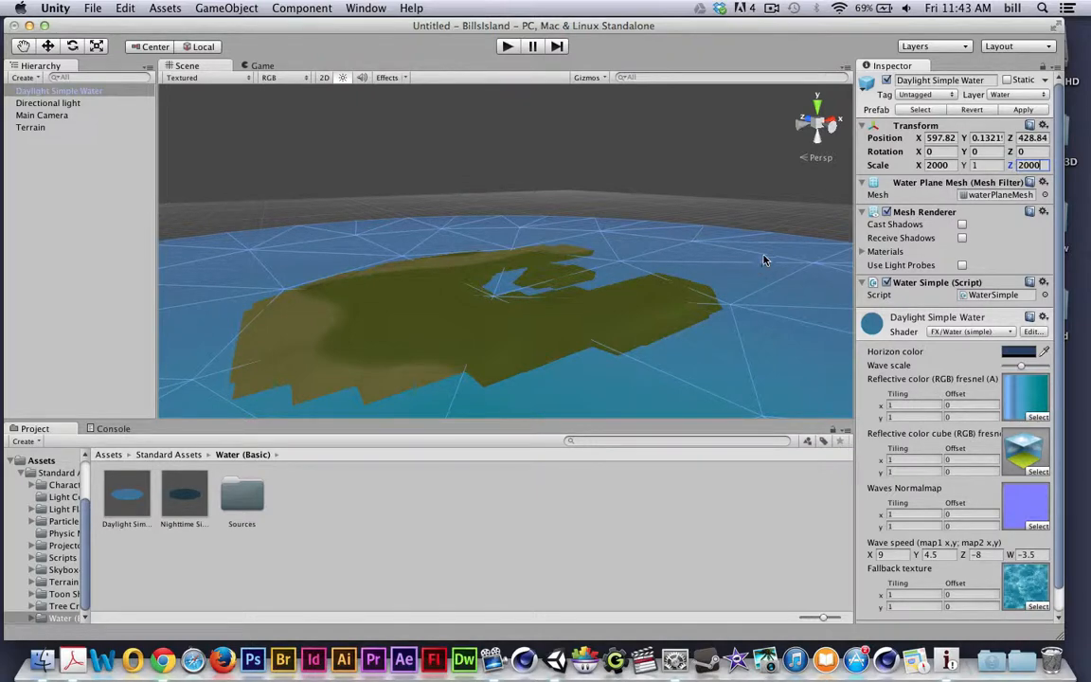
Raise the Daylight Simple Water object along Y to about 1.89
alt+drag(540, 340, 452, 339)
scroll(494, 313, up, 5)
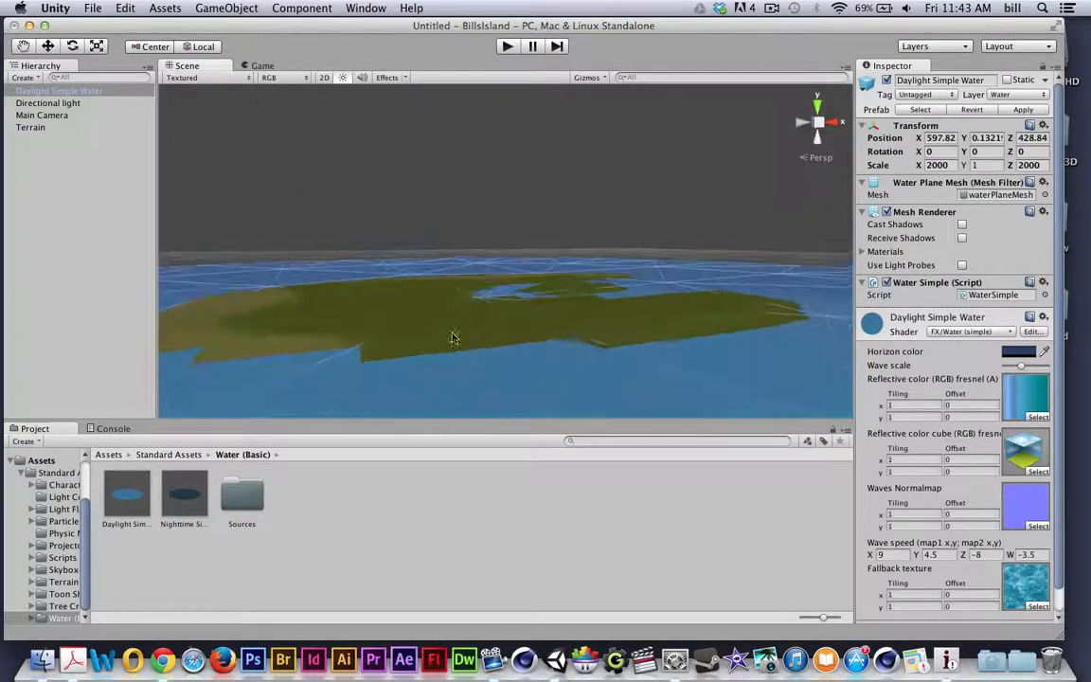
click(985, 139)
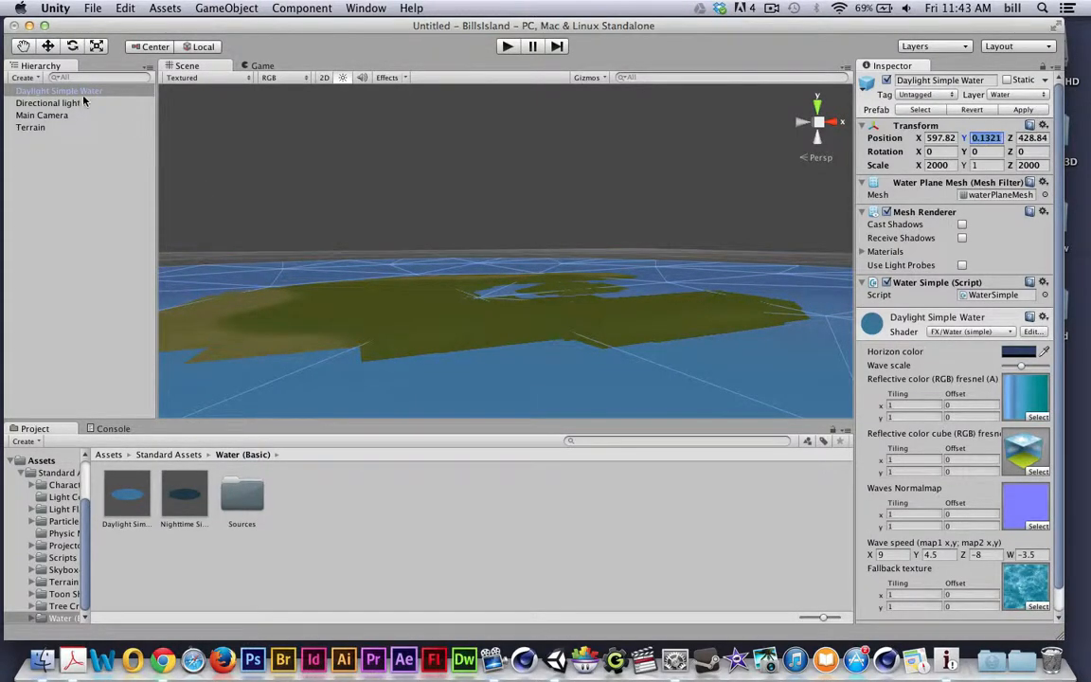
click(48, 45)
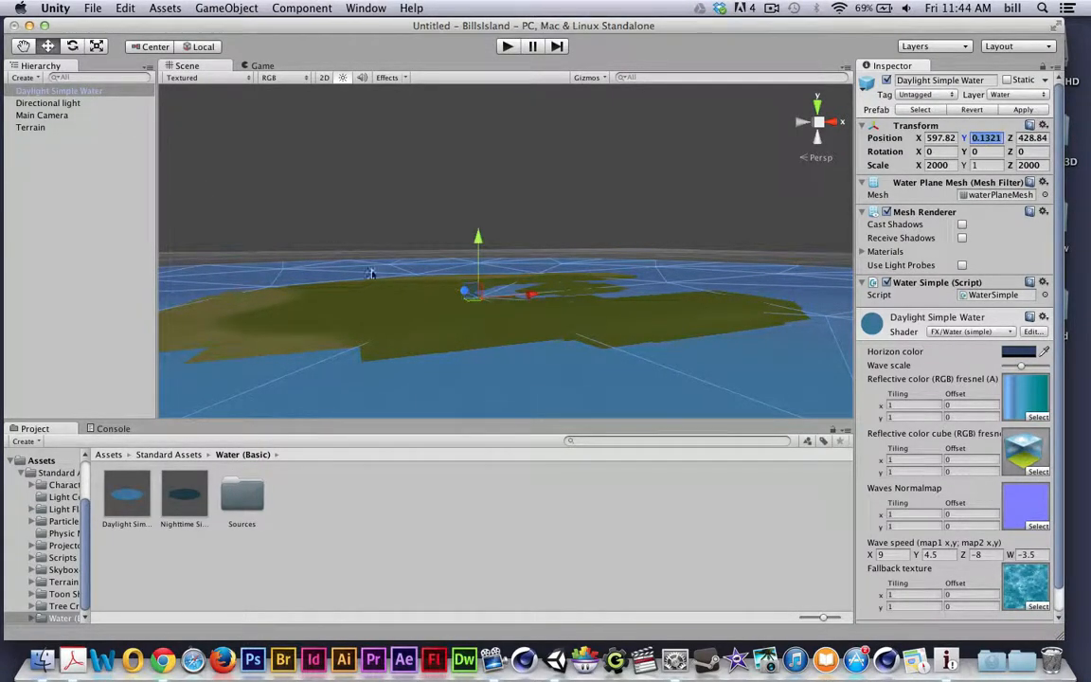
drag(479, 239, 478, 238)
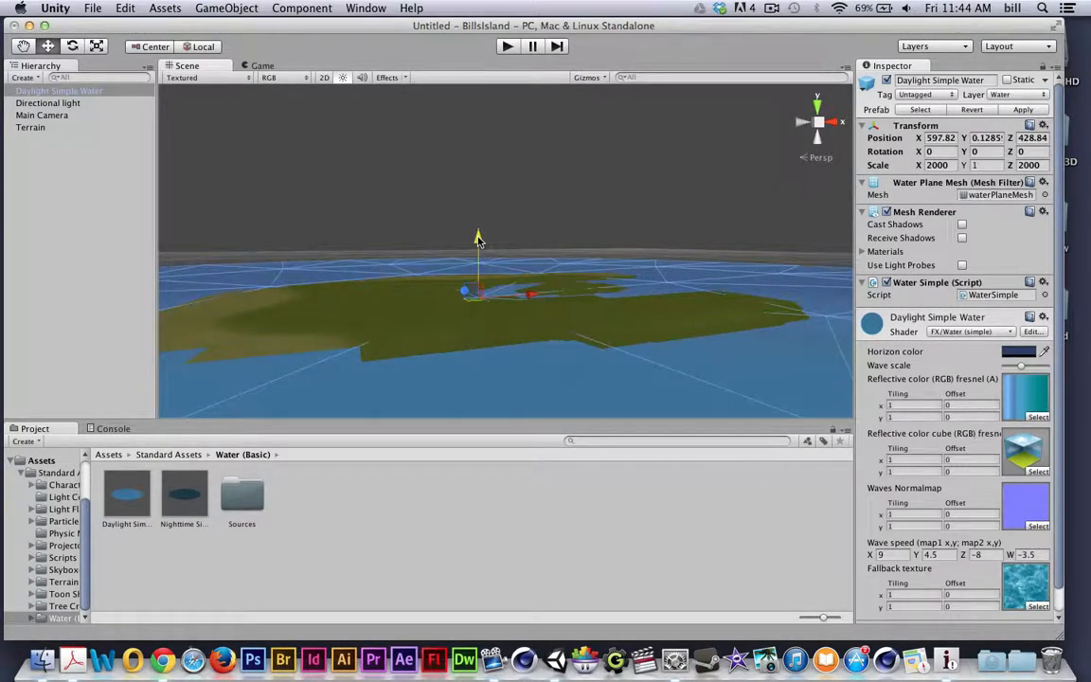
mouse_move(473, 403)
alt+mouse_down()
mouse_move(416, 485)
mouse_move(467, 389)
alt+mouse_up()
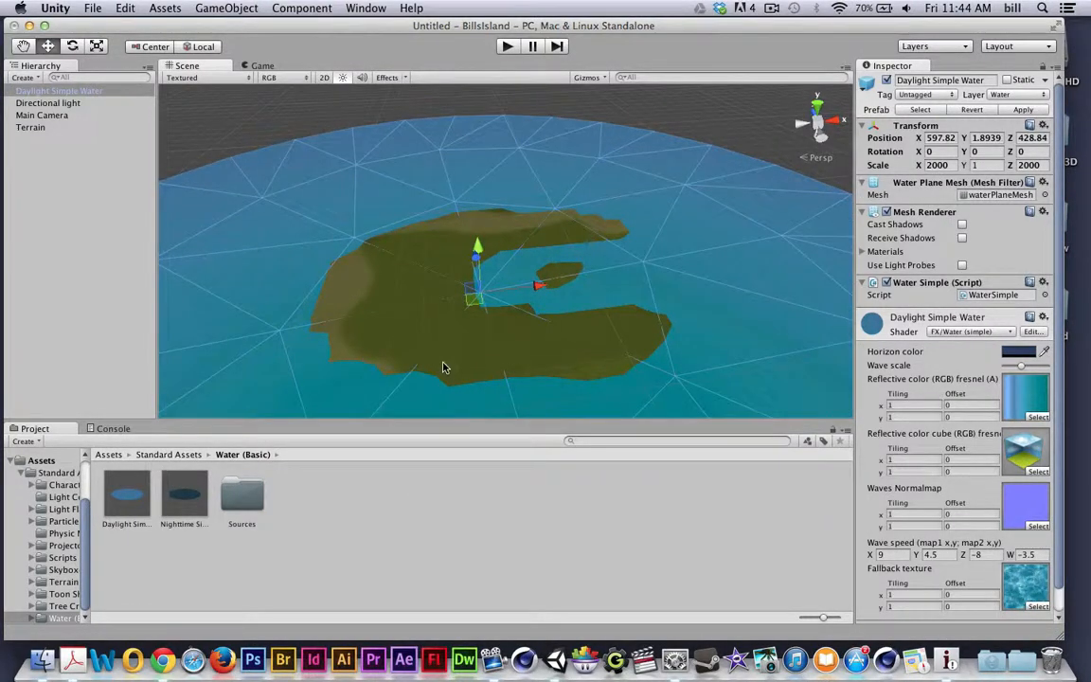
Paint the terrain at height 5 along the island's far and left edges, outward around the near arm, and over the small central islet
click(27, 137)
click(30, 126)
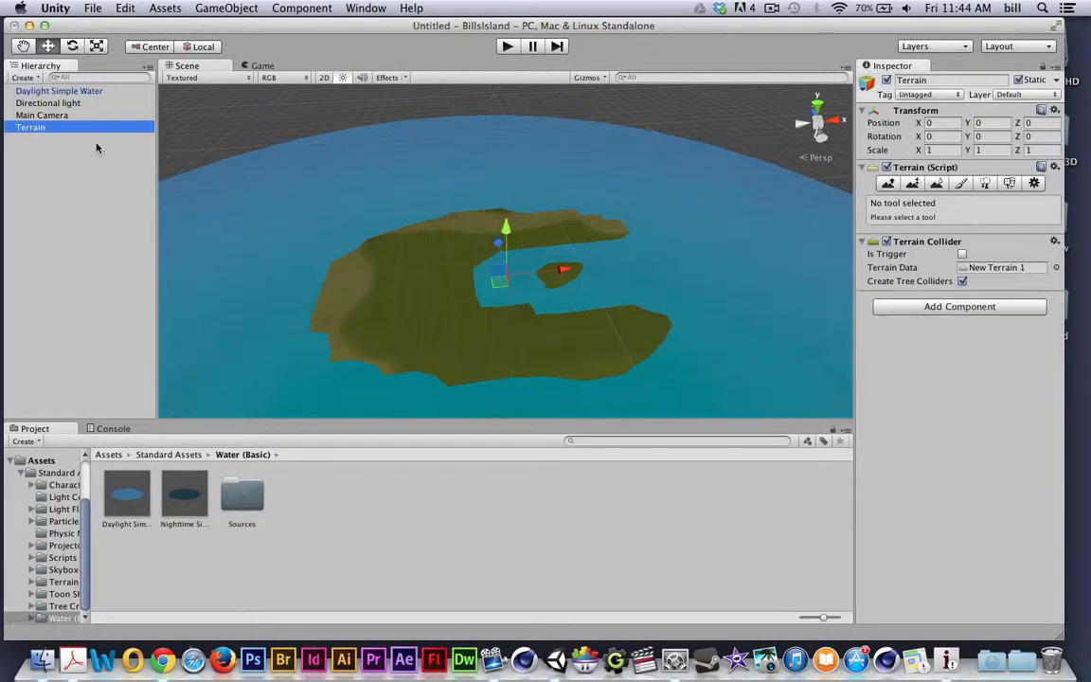
click(914, 184)
drag(589, 228, 591, 220)
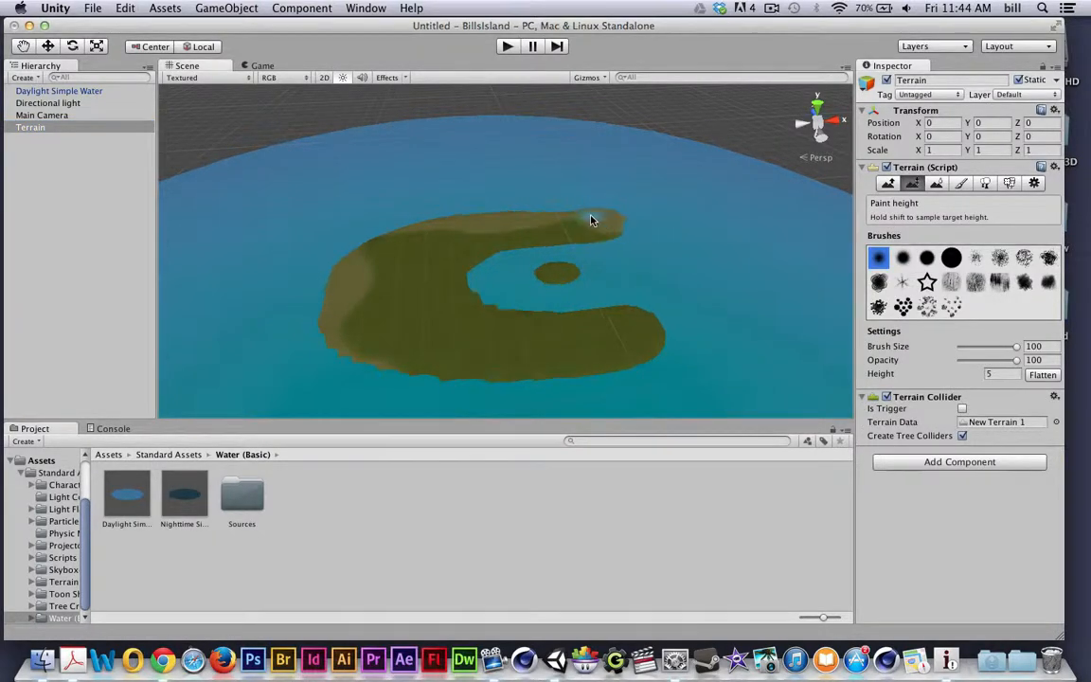
drag(517, 217, 431, 224)
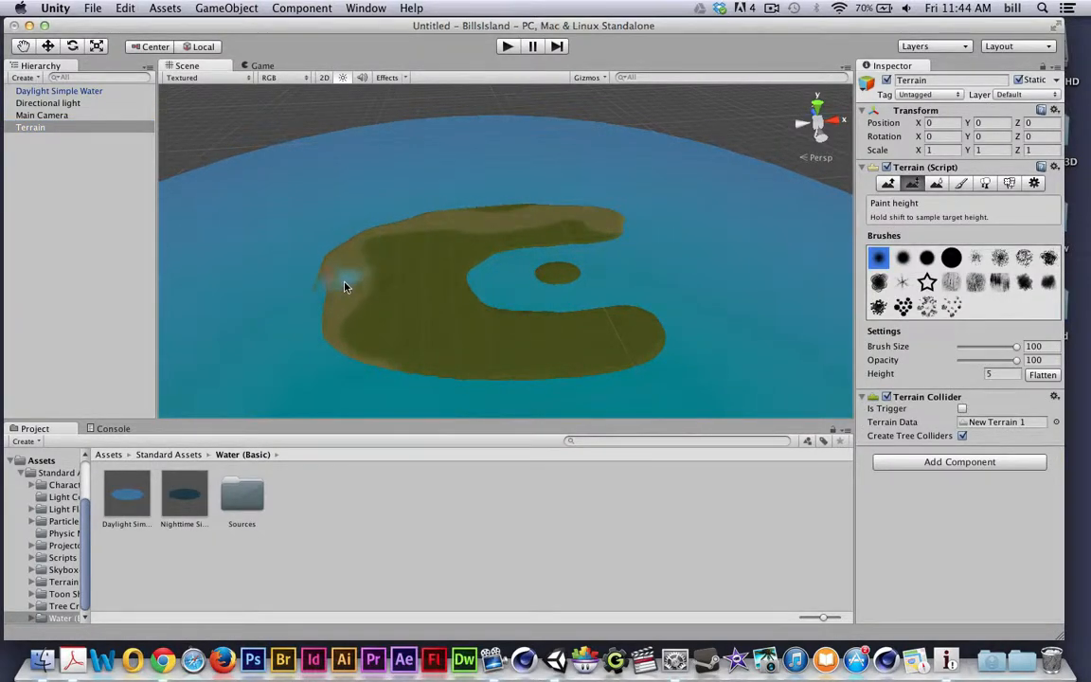
mouse_move(344, 286)
mouse_down()
mouse_move(355, 344)
mouse_move(430, 366)
mouse_move(541, 373)
mouse_move(635, 360)
mouse_move(692, 335)
mouse_move(663, 319)
mouse_move(732, 323)
mouse_up()
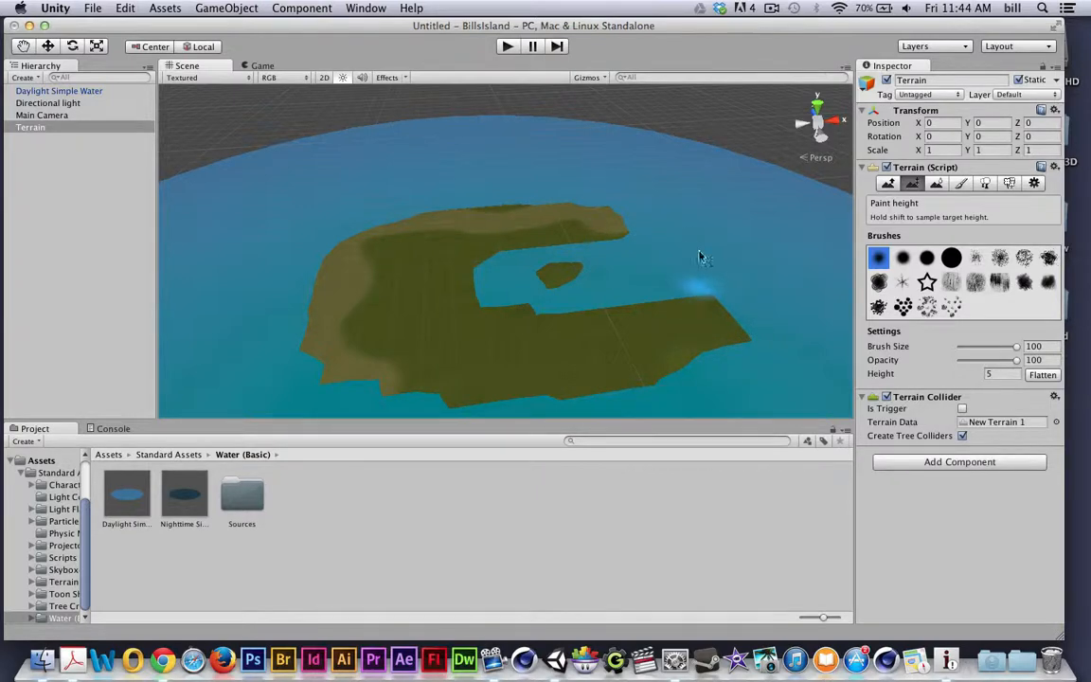
mouse_move(628, 263)
mouse_down()
mouse_move(582, 273)
mouse_move(609, 270)
mouse_up()
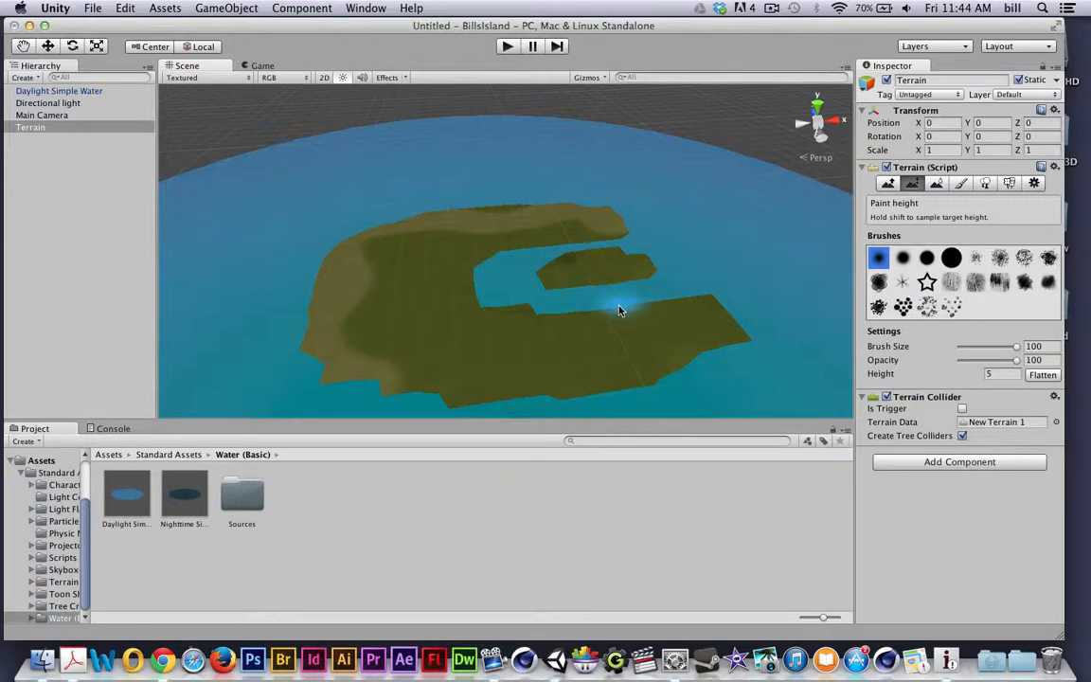
Paint more land at height 5 on the island's left side and extend the tip of its far arm
alt+drag(620, 311, 402, 372)
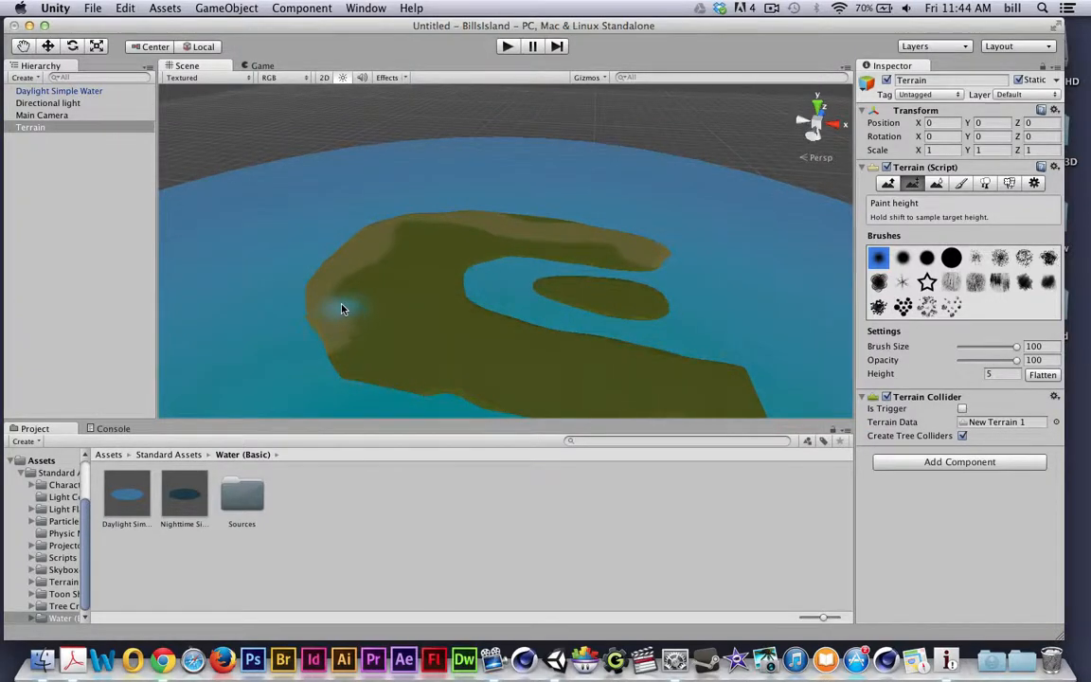
drag(343, 309, 394, 251)
alt+scroll(534, 270, up, 5)
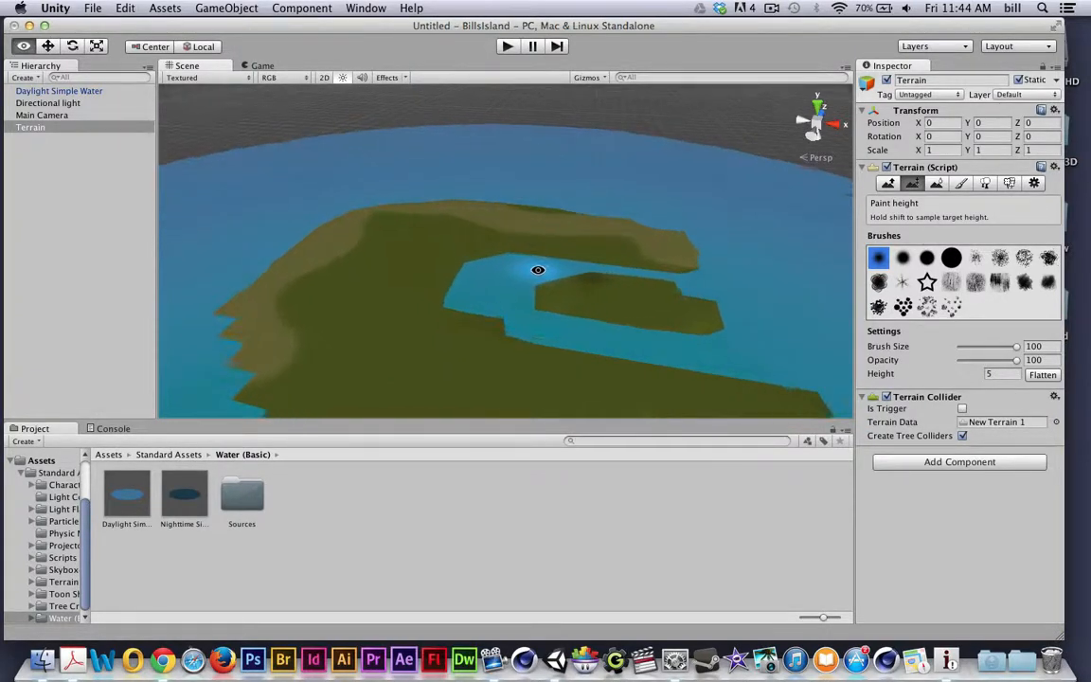
mouse_move(634, 236)
mouse_down()
mouse_move(765, 272)
mouse_move(723, 287)
mouse_move(741, 333)
mouse_up()
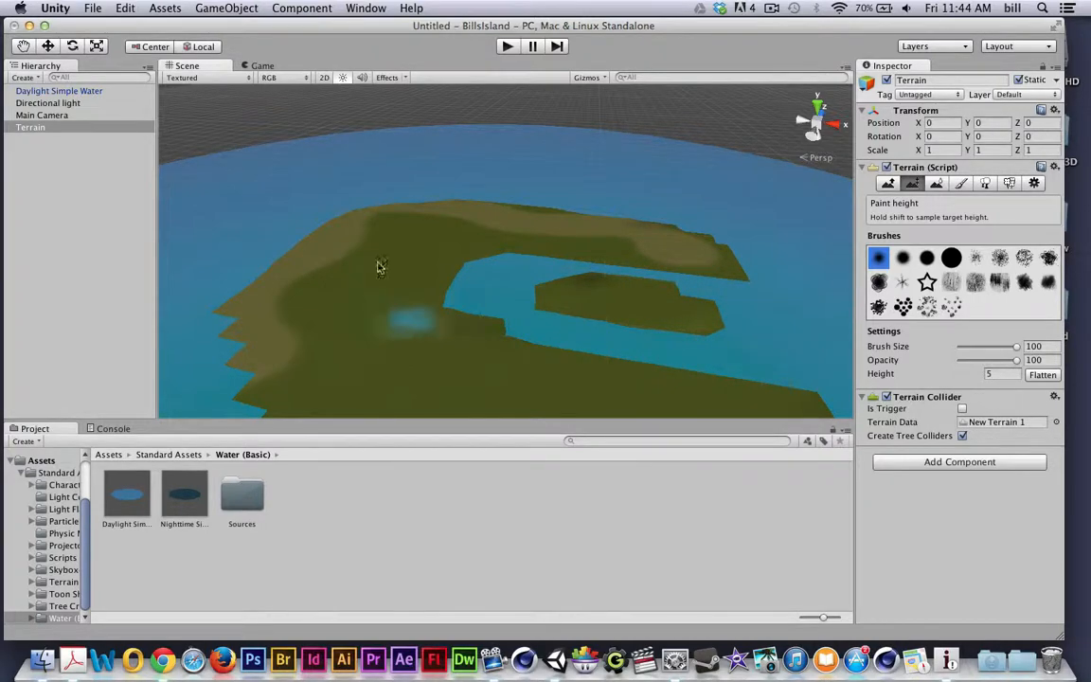
scroll(402, 310, down, 4)
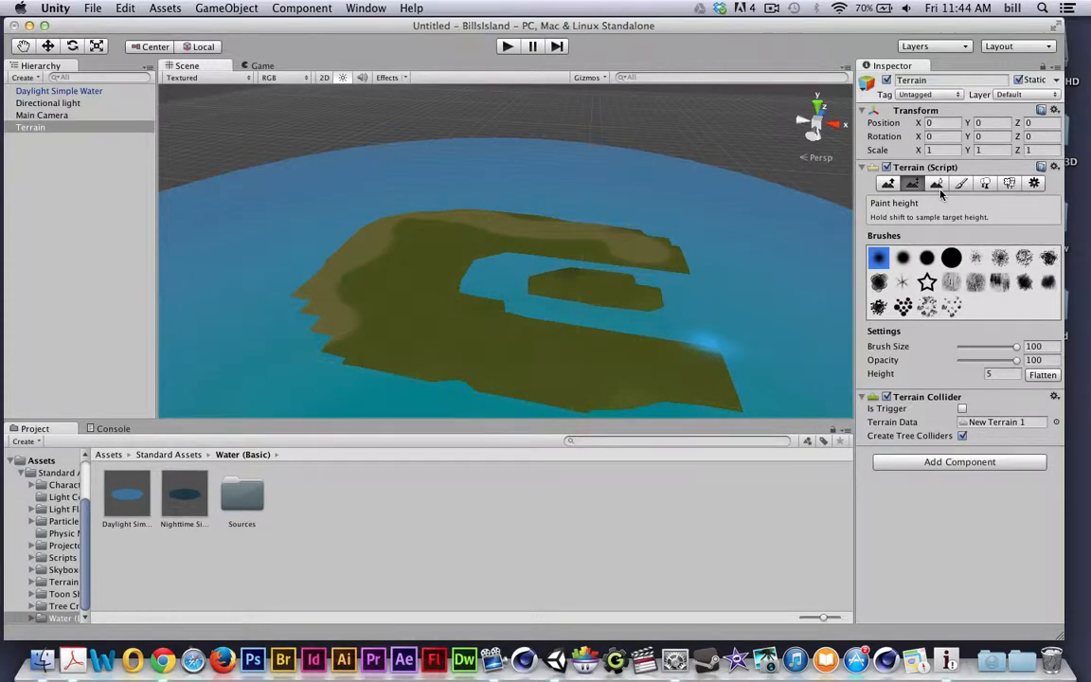
Raise a smooth ridge along the island's far arm and around the inner curve of the bay with Raise / Lower Terrain
click(891, 184)
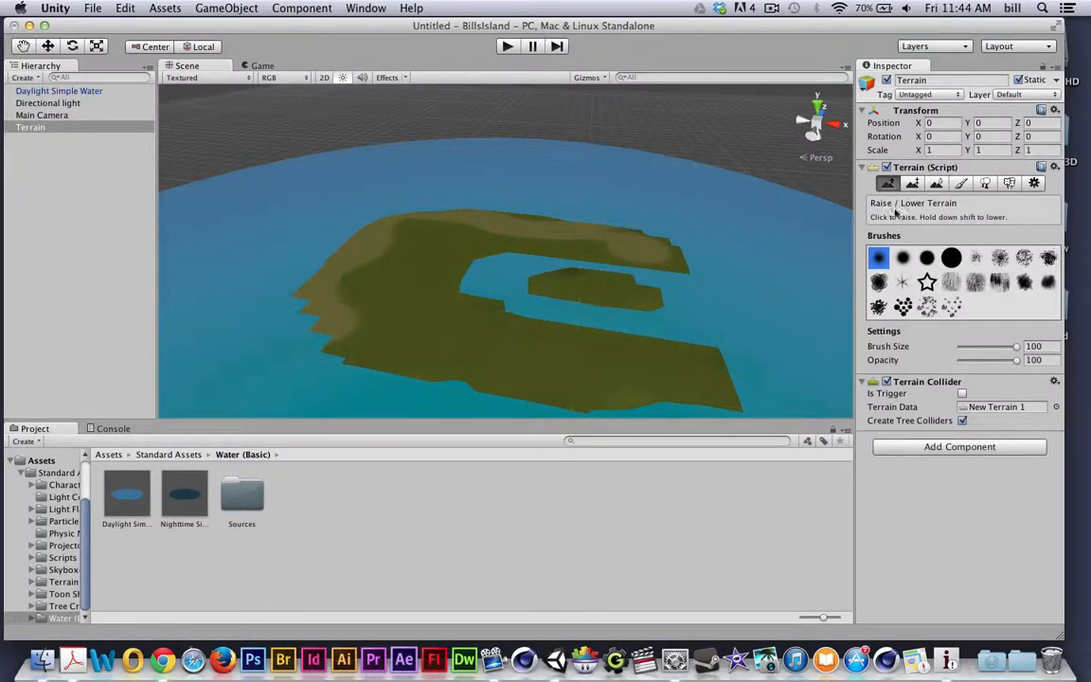
drag(626, 247, 589, 244)
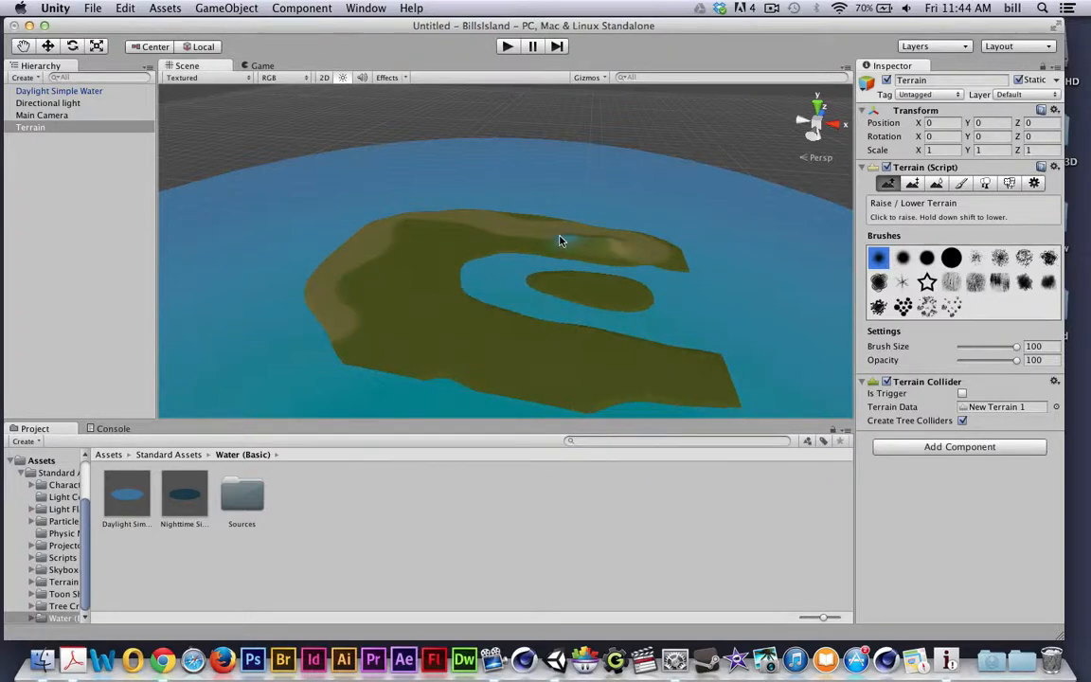
mouse_move(470, 239)
mouse_down()
mouse_move(431, 281)
mouse_move(531, 337)
mouse_up()
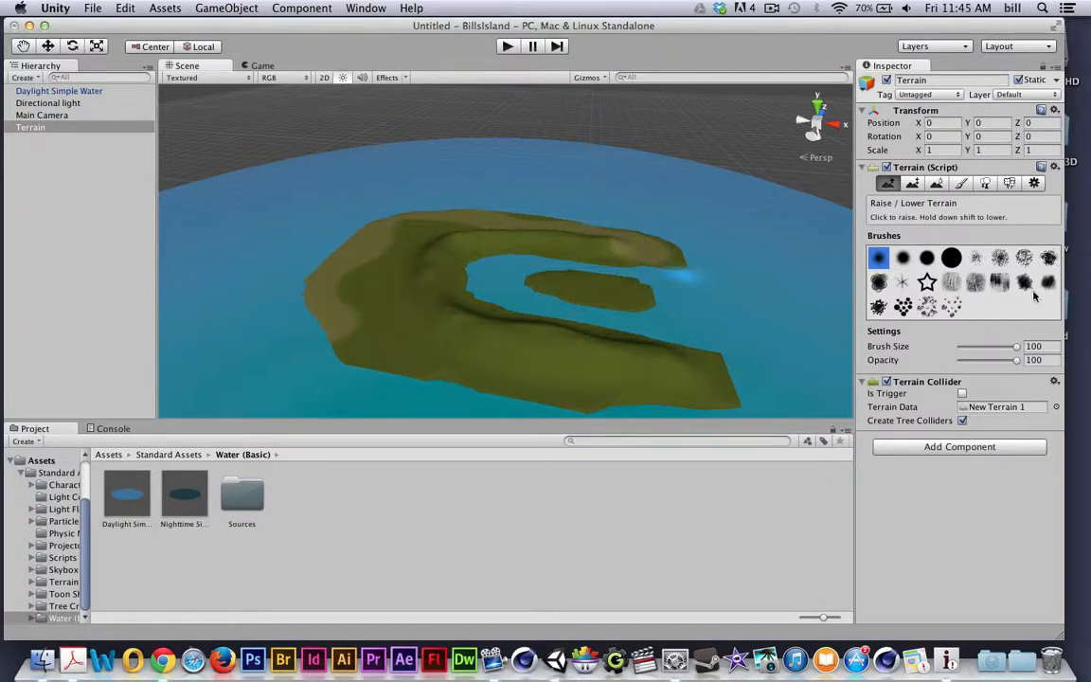
Raise rugged terrain and tall peaks on the island's inner curve and near arm with the scattered-dots brush
click(951, 307)
mouse_move(566, 345)
mouse_down()
mouse_move(423, 309)
mouse_move(440, 238)
mouse_up()
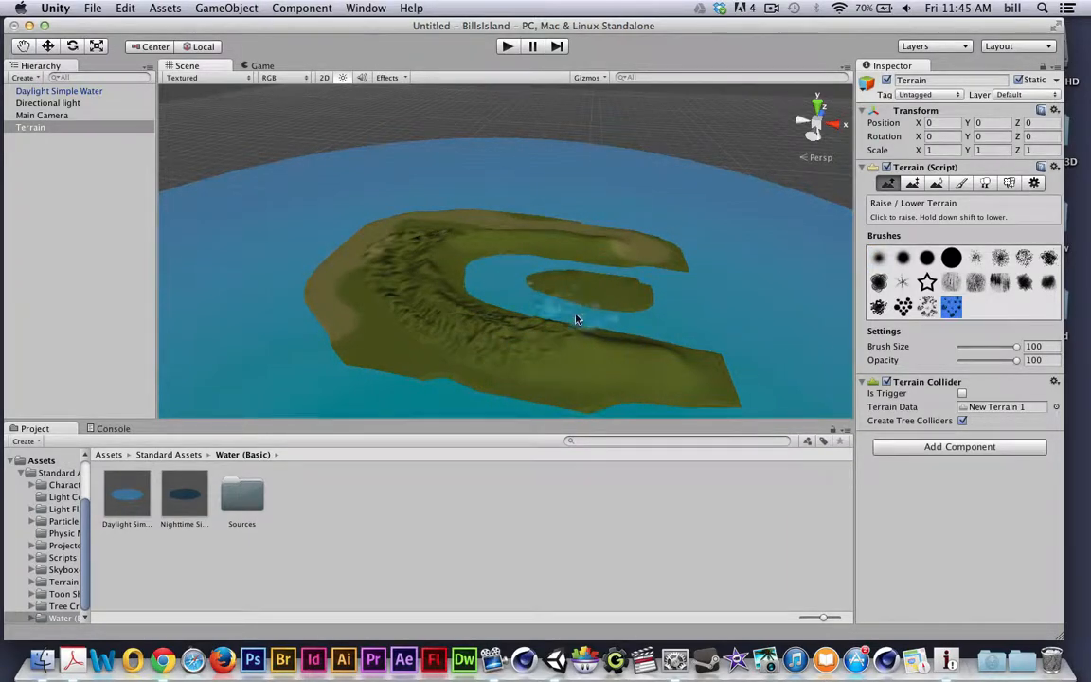
scroll(573, 326, up, 10)
alt+drag(416, 315, 488, 272)
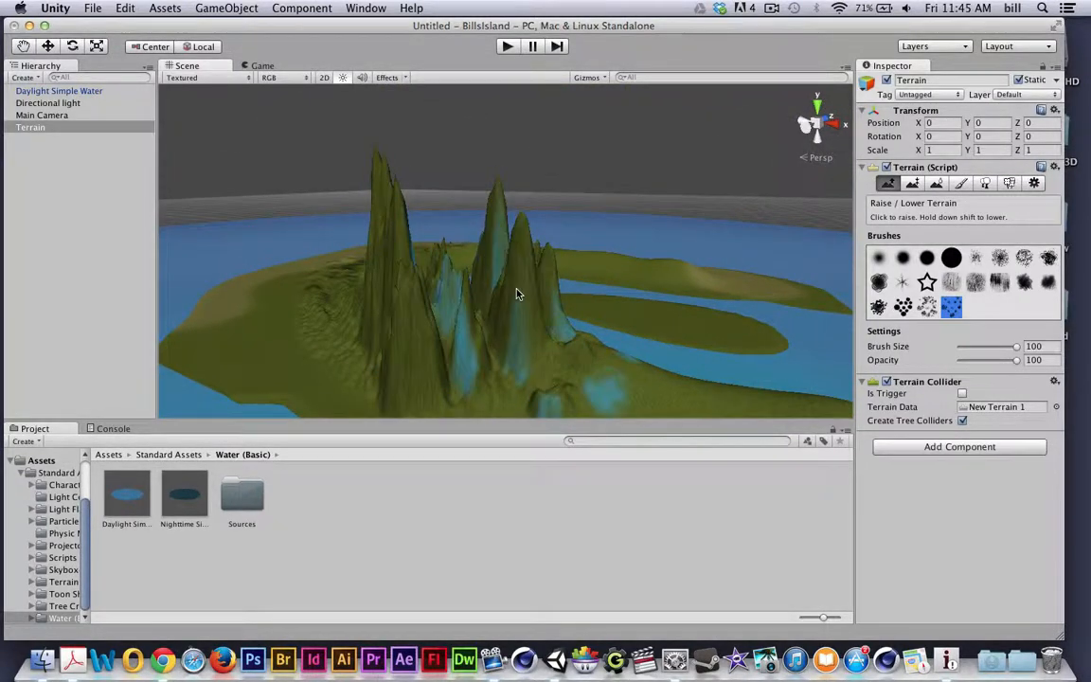
Lower the tall peaks with the soft round brush and raise rolling hills across the near arm
click(879, 257)
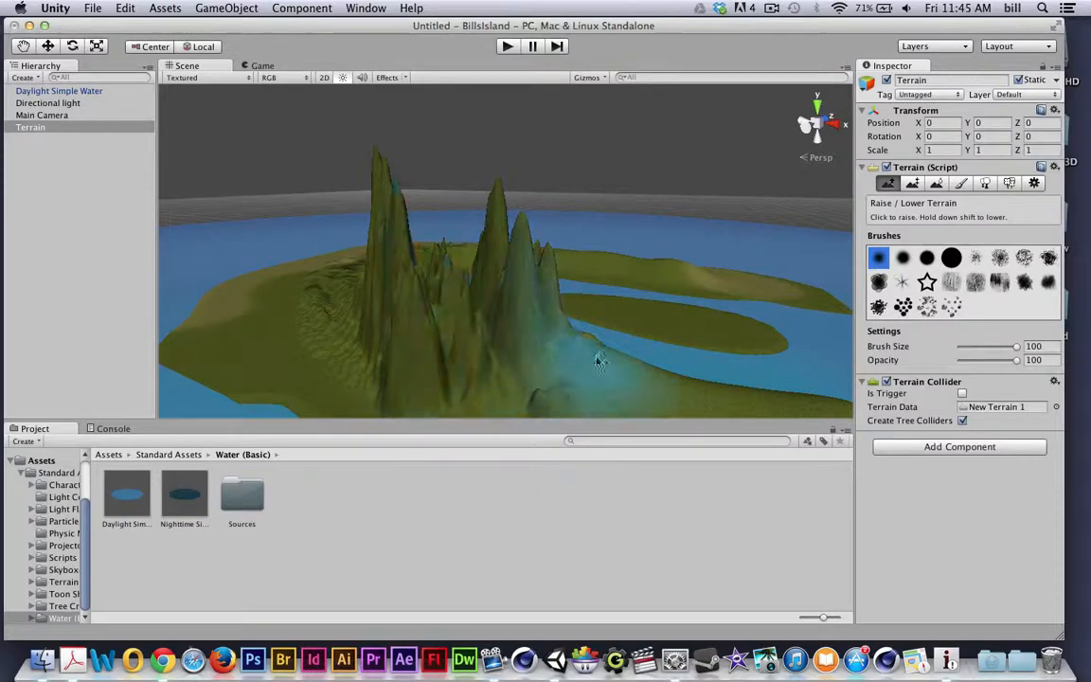
mouse_move(568, 313)
shift+mouse_down()
mouse_move(430, 306)
mouse_move(413, 287)
mouse_move(484, 348)
mouse_move(643, 360)
mouse_move(626, 371)
mouse_move(616, 360)
mouse_move(606, 383)
mouse_move(690, 355)
mouse_move(604, 334)
mouse_move(641, 343)
mouse_move(522, 332)
mouse_move(499, 295)
mouse_move(559, 336)
mouse_move(597, 312)
mouse_move(630, 379)
mouse_move(499, 341)
mouse_move(475, 353)
mouse_move(522, 353)
mouse_move(577, 323)
mouse_move(622, 385)
mouse_move(631, 353)
mouse_move(621, 358)
shift+mouse_up()
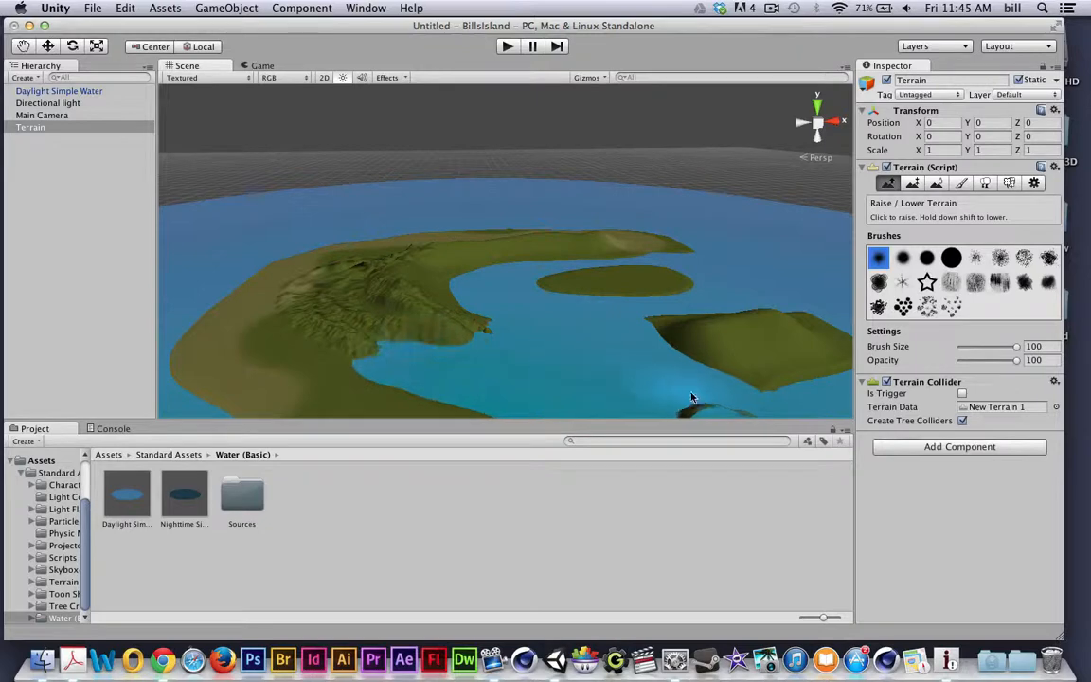
mouse_move(715, 391)
mouse_down()
mouse_move(682, 370)
mouse_move(407, 365)
mouse_up()
Set the brush opacity to 37 and raise the ground between the rugged area and the near arm's hills to close the gap
drag(1016, 360, 982, 360)
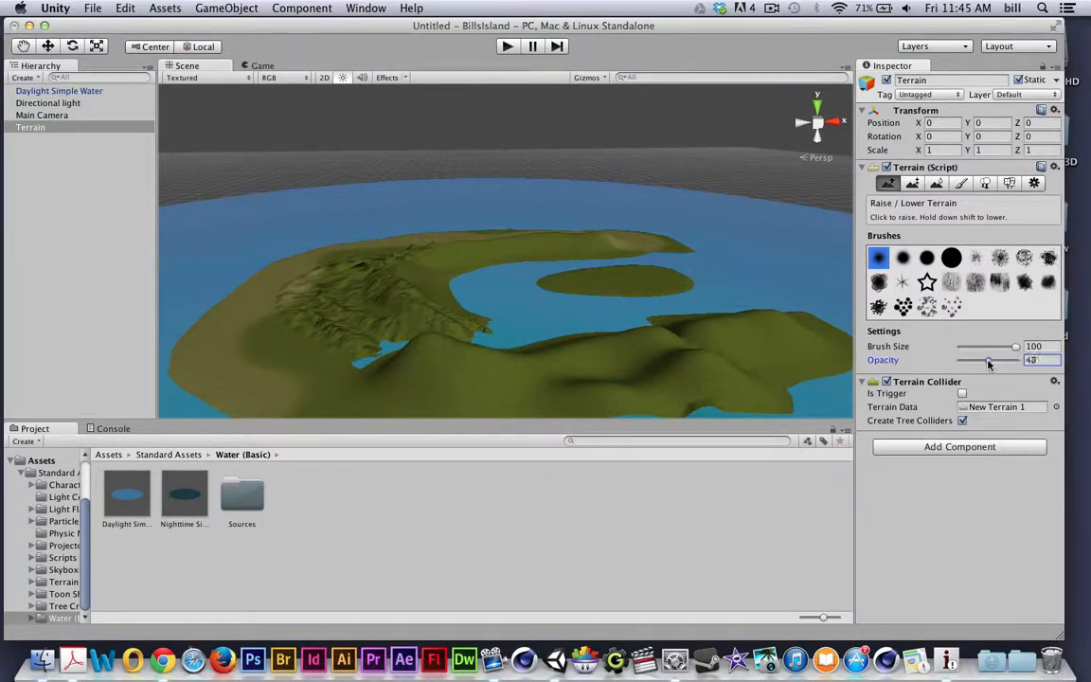
mouse_move(416, 358)
mouse_down()
mouse_move(438, 353)
mouse_move(360, 336)
mouse_move(493, 332)
mouse_up()
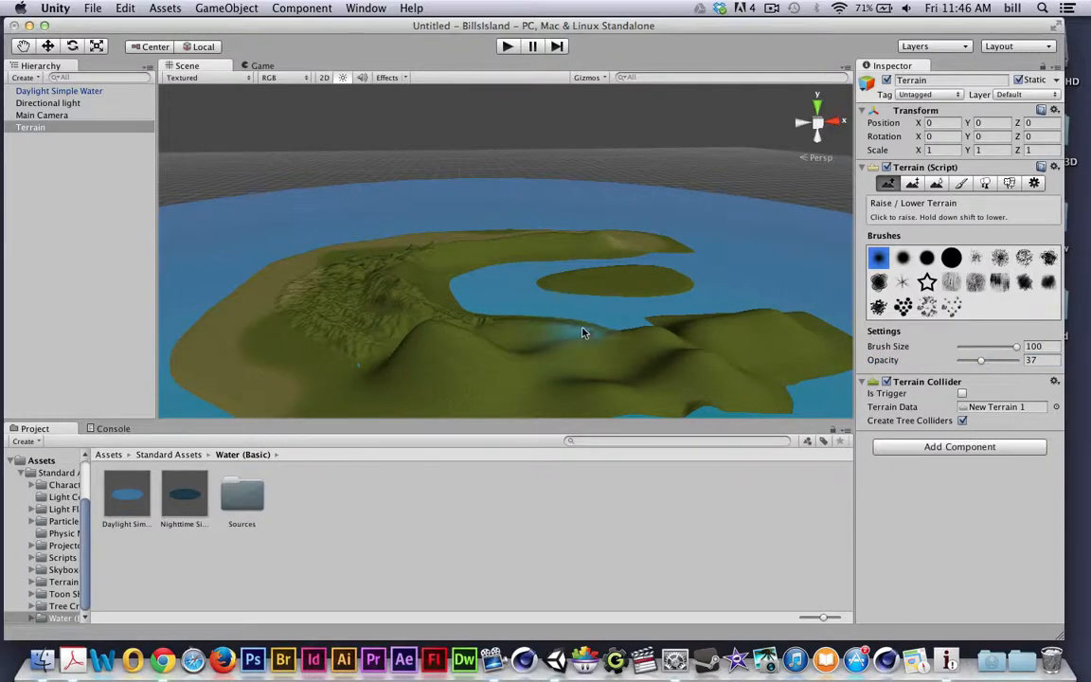
mouse_move(728, 356)
alt+mouse_down()
mouse_move(556, 372)
mouse_move(639, 383)
mouse_move(689, 407)
mouse_move(697, 389)
mouse_move(718, 390)
mouse_move(638, 348)
mouse_move(584, 346)
mouse_move(635, 336)
mouse_move(610, 295)
alt+mouse_up()
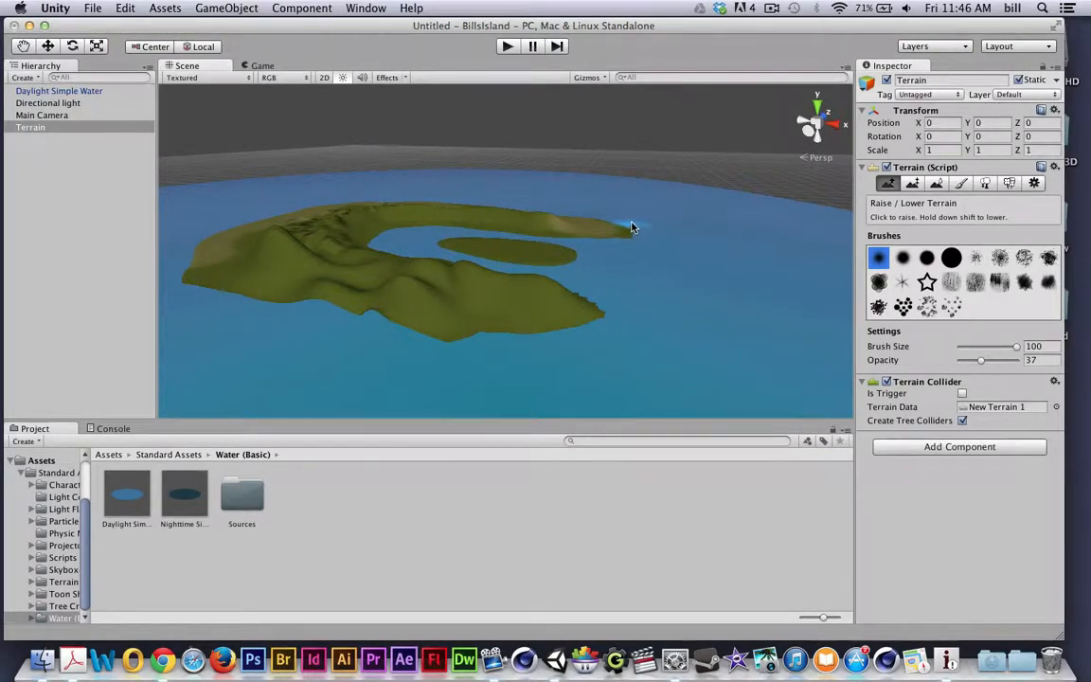
mouse_move(608, 245)
alt+mouse_down()
mouse_move(592, 324)
mouse_move(684, 349)
mouse_move(217, 361)
mouse_move(251, 338)
mouse_move(600, 396)
mouse_move(528, 324)
mouse_move(541, 372)
mouse_move(524, 338)
mouse_move(554, 383)
mouse_move(541, 407)
mouse_move(637, 377)
alt+mouse_up()
alt+drag(541, 378, 451, 388)
alt+drag(485, 298, 577, 331)
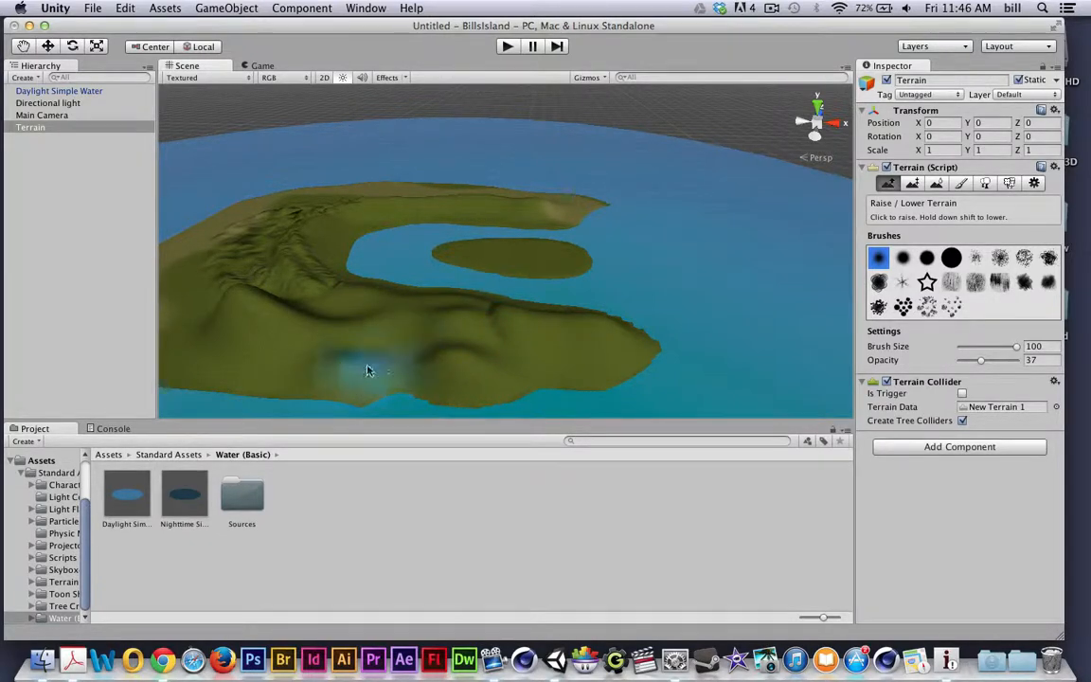
click(57, 102)
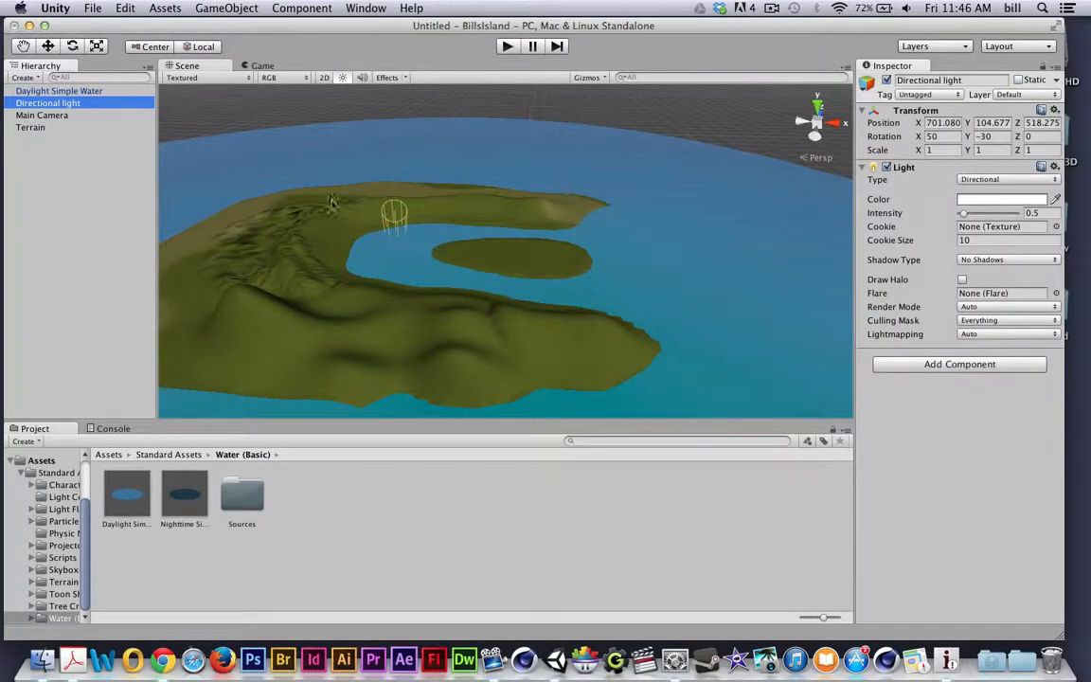
click(220, 7)
mouse_move(241, 40)
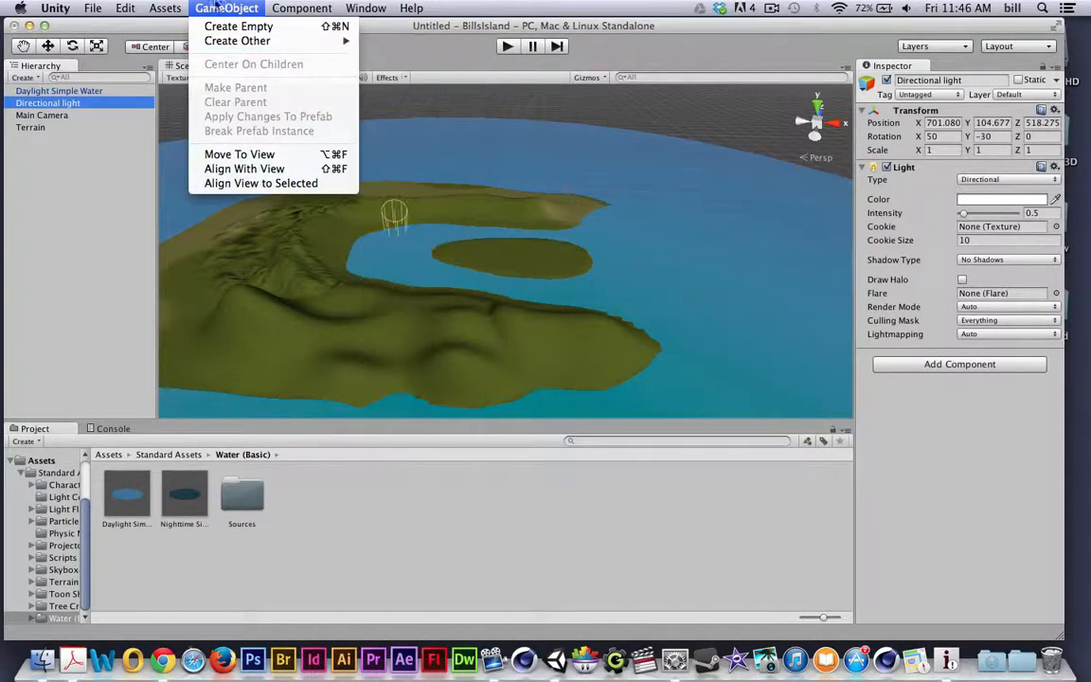
click(207, 5)
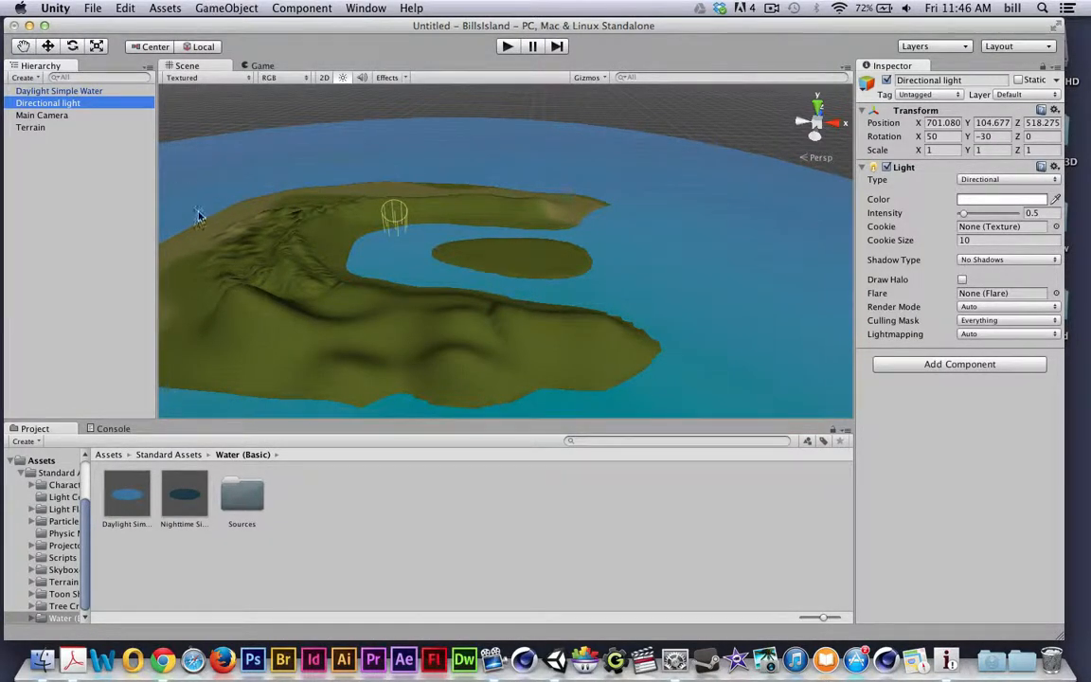
Delete the Main Camera from the scene
alt+drag(356, 310, 241, 284)
click(57, 116)
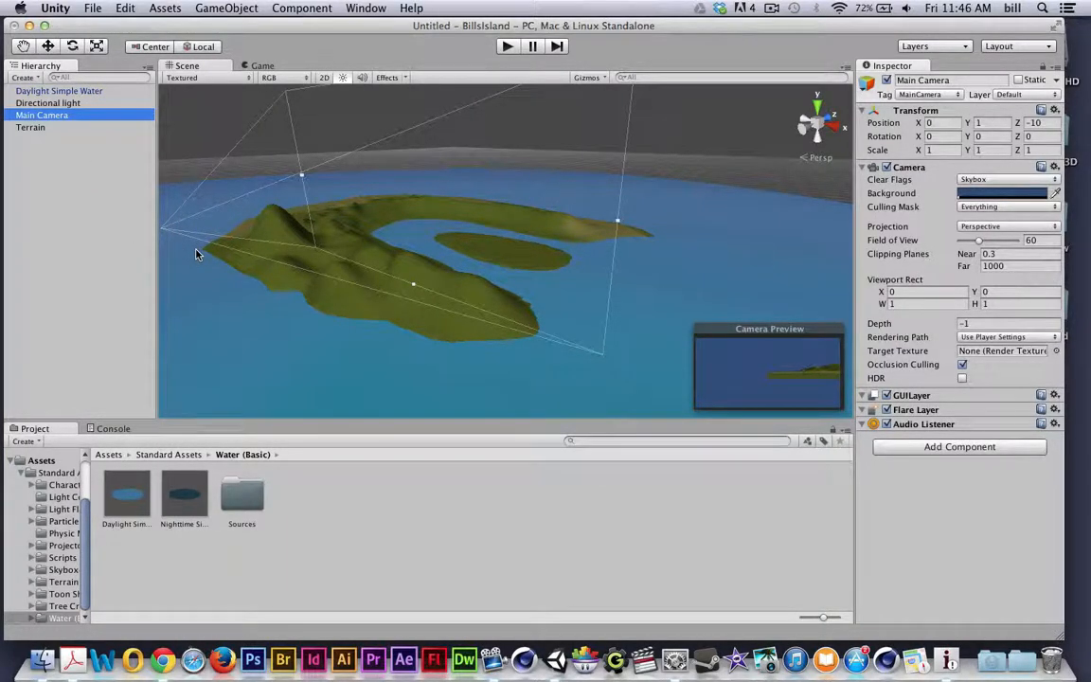
key(super+BackSpace)
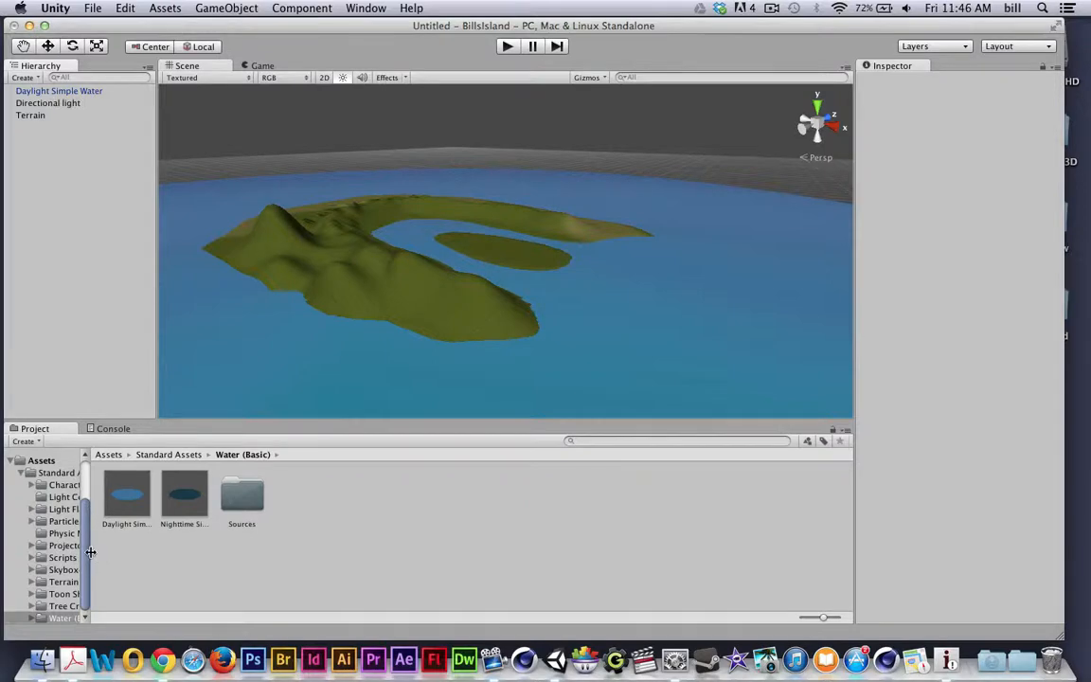
Place the First Person Controller prefab from the Character Controllers standard assets on the near arm's hills
drag(90, 552, 155, 552)
click(41, 462)
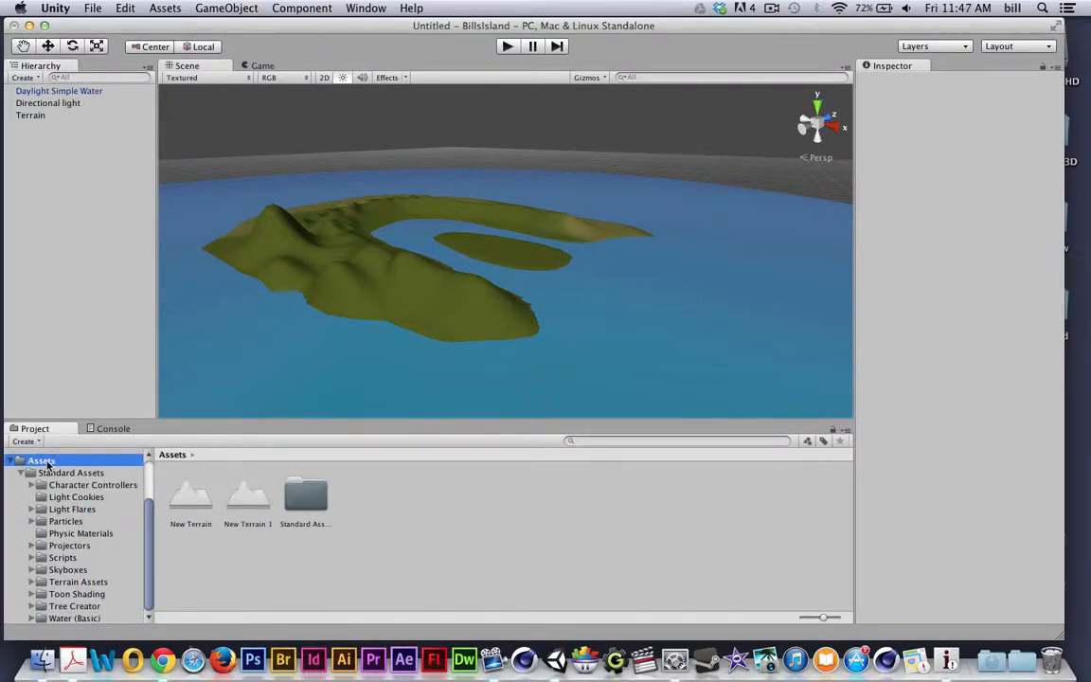
click(67, 473)
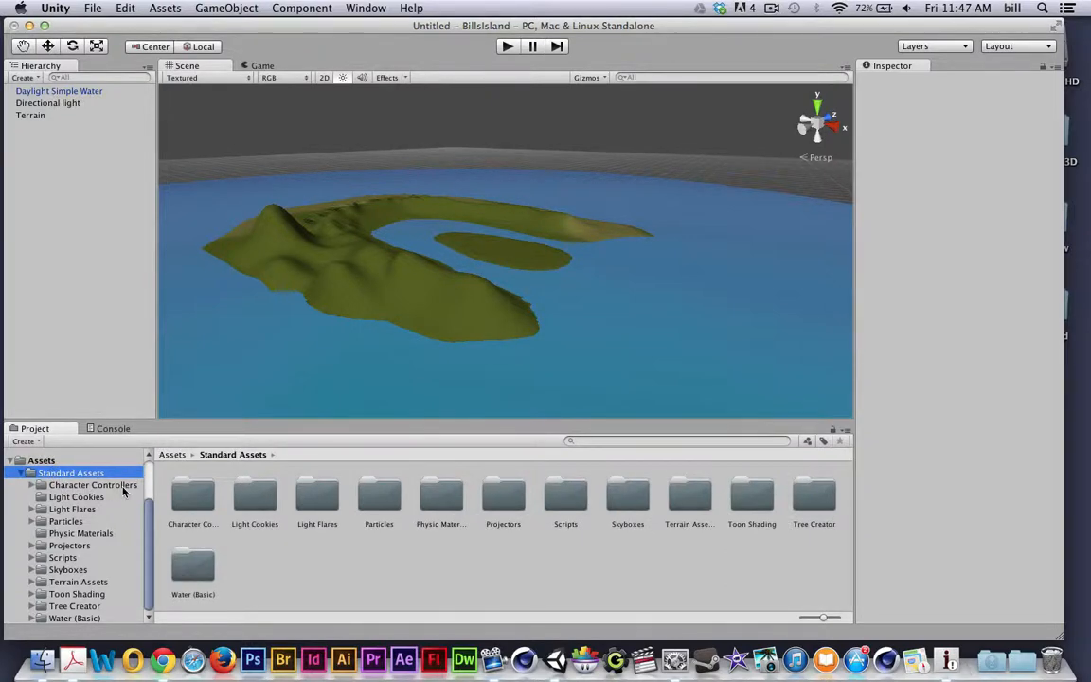
click(70, 485)
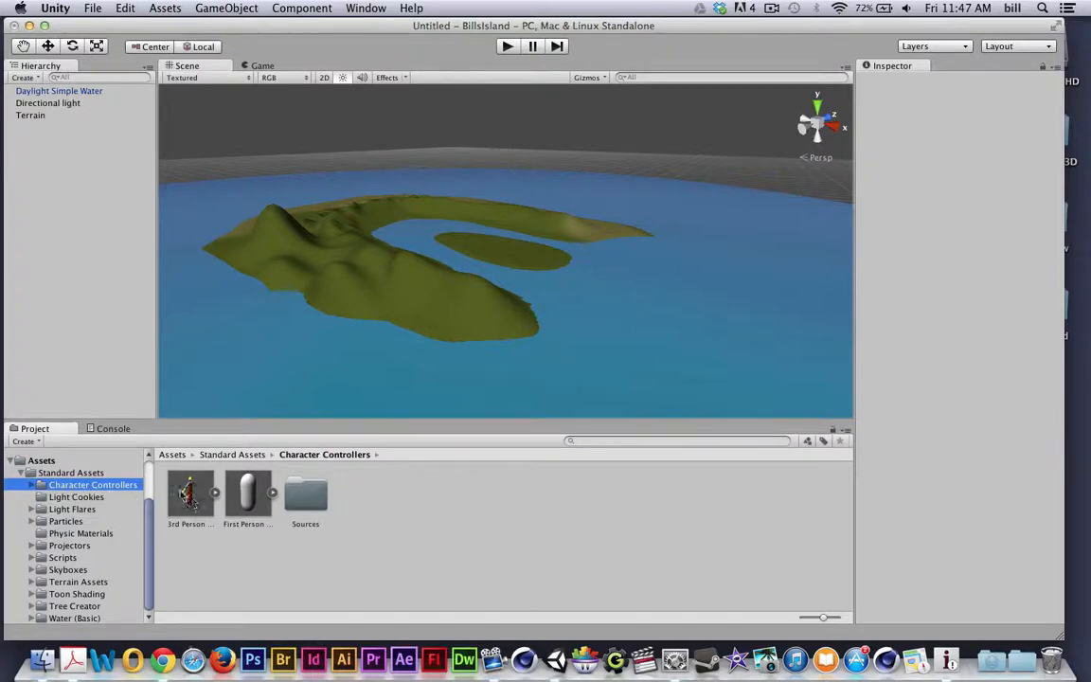
click(251, 493)
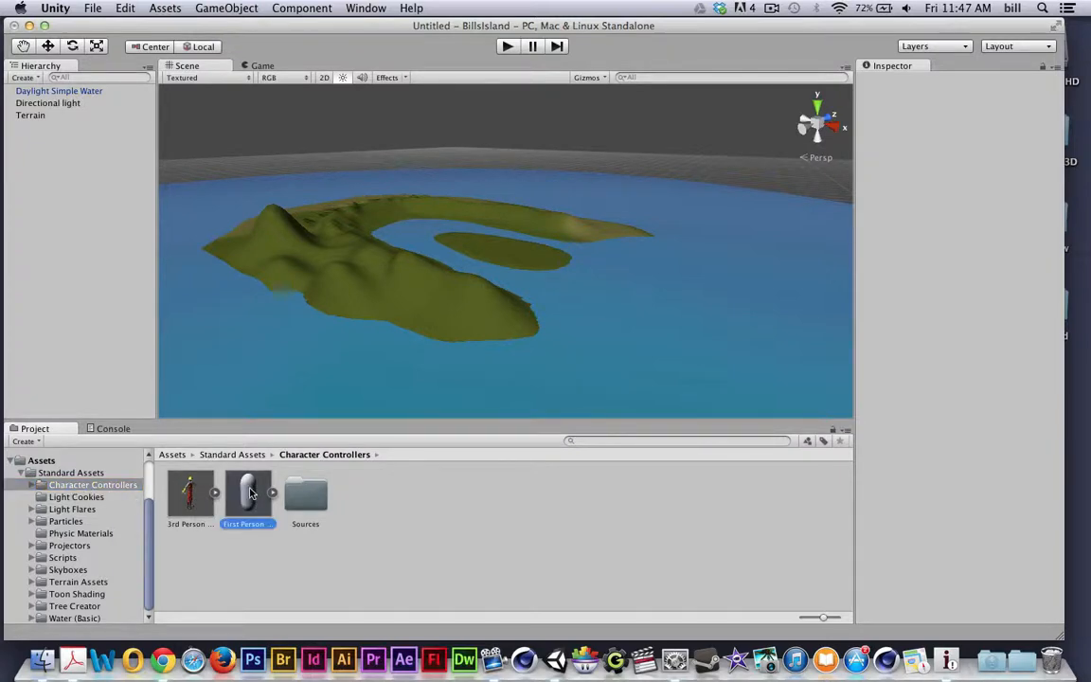
drag(251, 493, 428, 272)
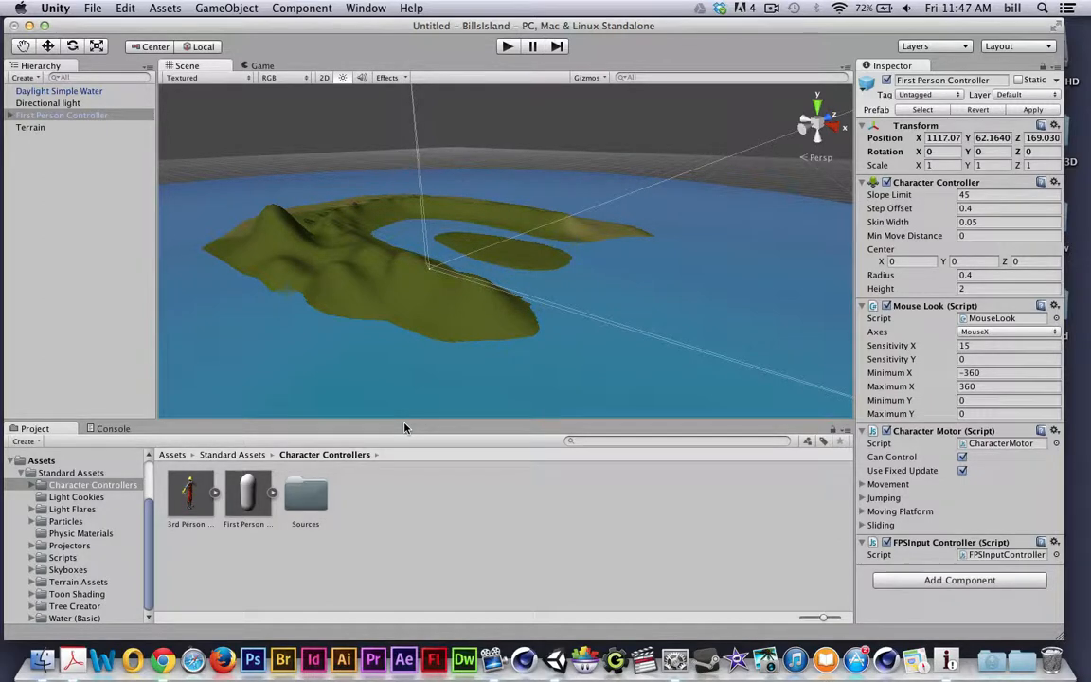
Play-test the scene twice from the First Person Controller's starting spot, stopping each run
click(507, 45)
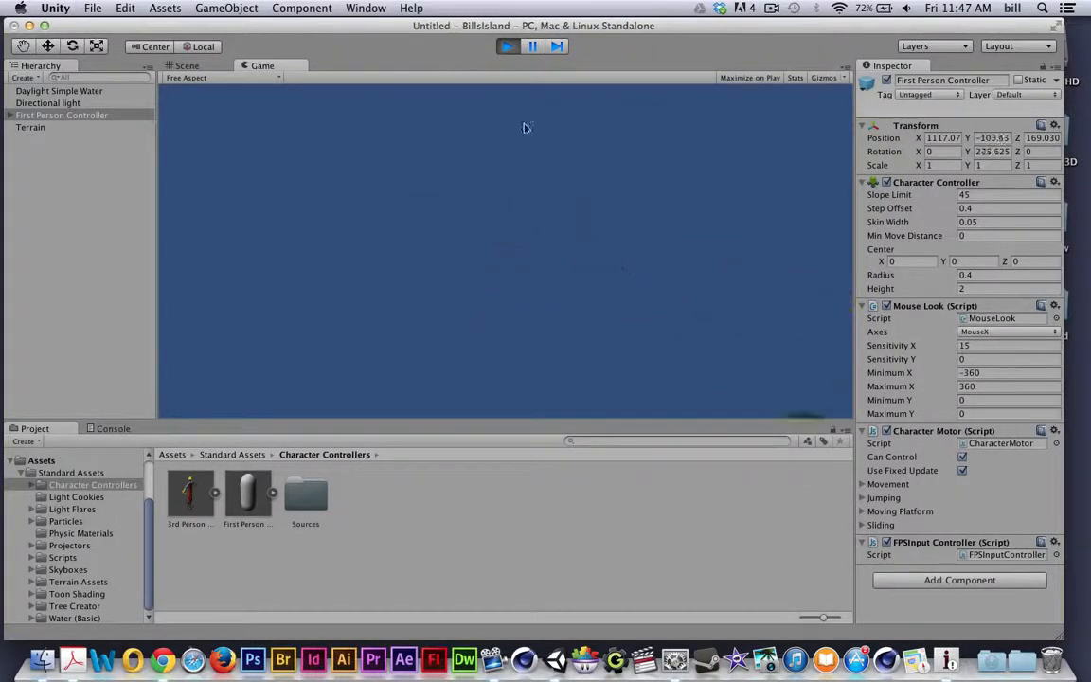
click(510, 48)
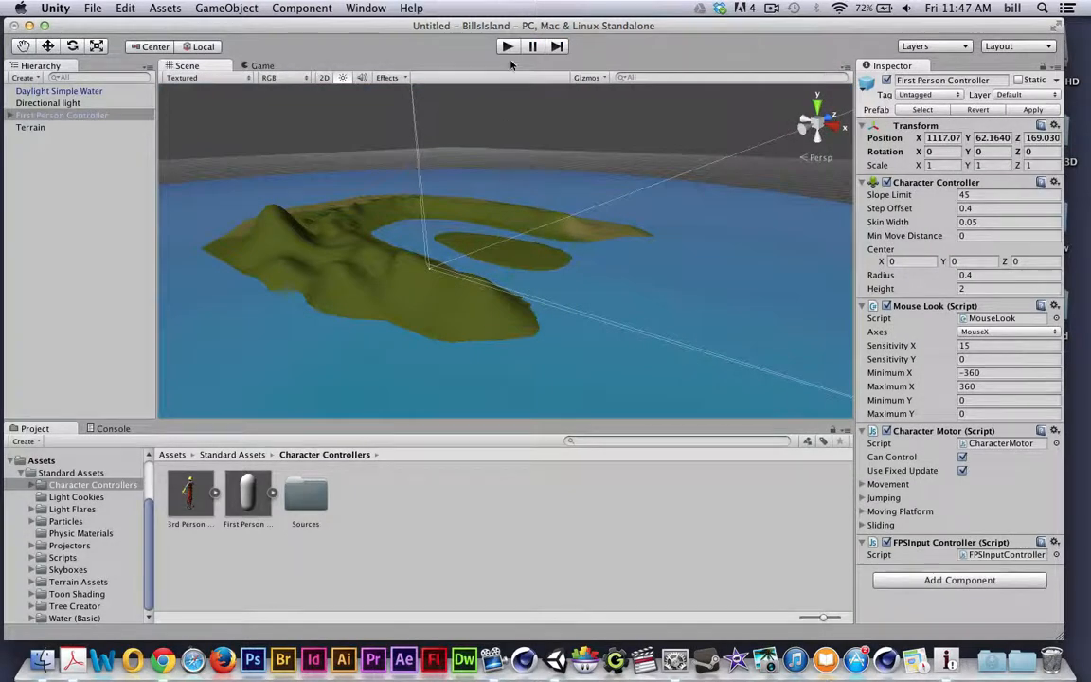
click(508, 47)
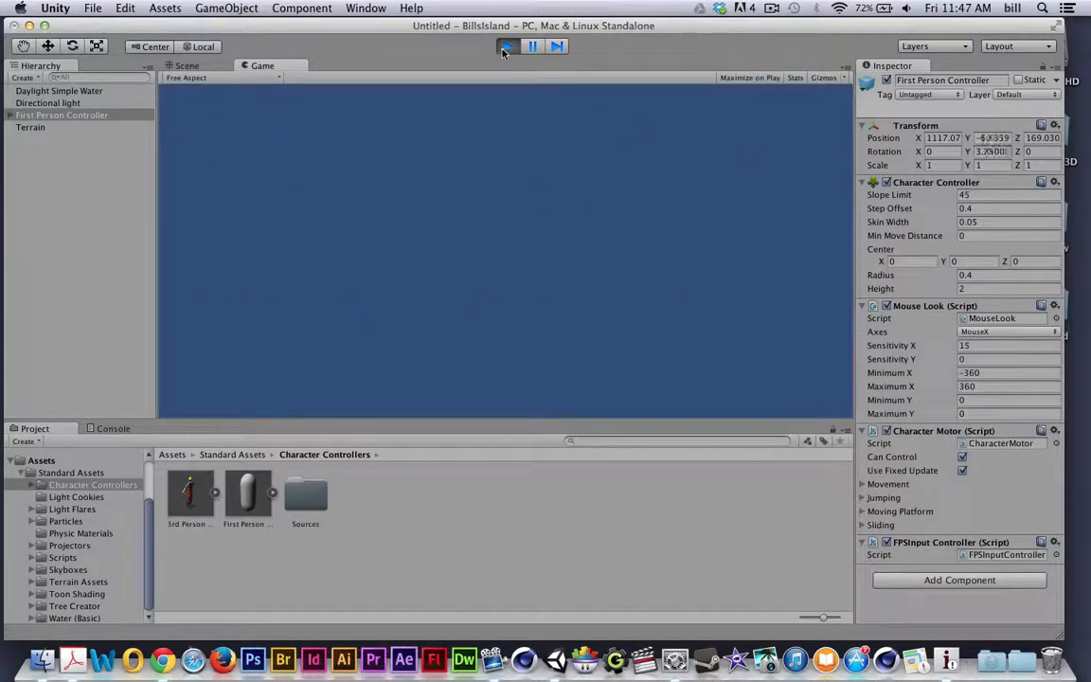
click(508, 46)
Raise the First Person Controller out of the terrain with the Move tool to a Y position of about 64.3
scroll(393, 341, up, 10)
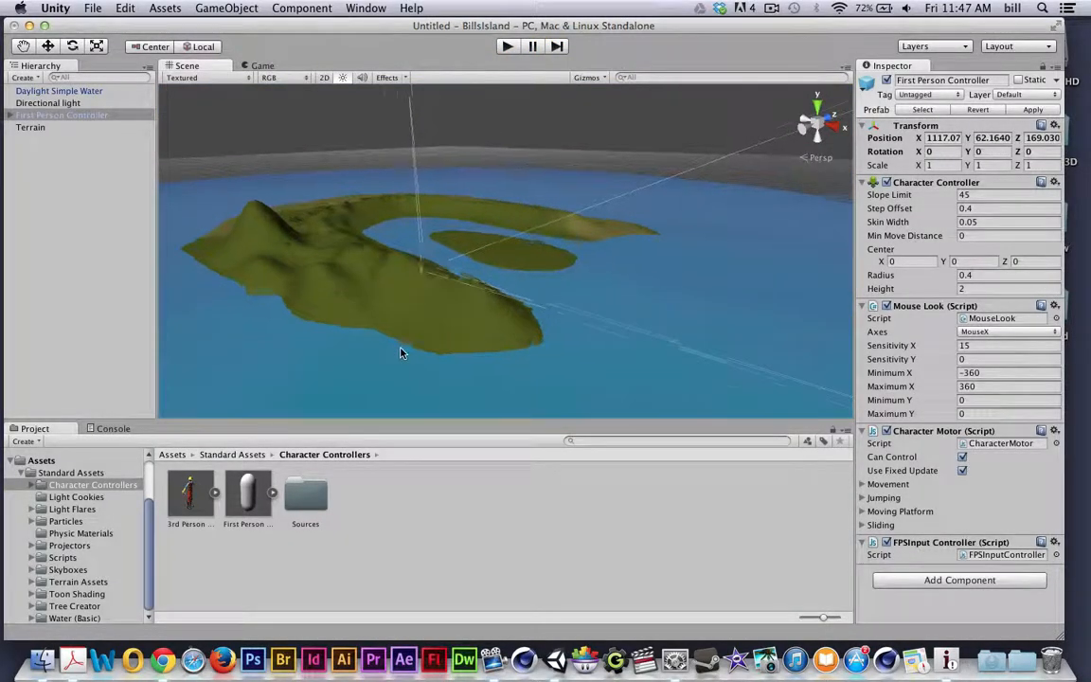
scroll(407, 360, down, 10)
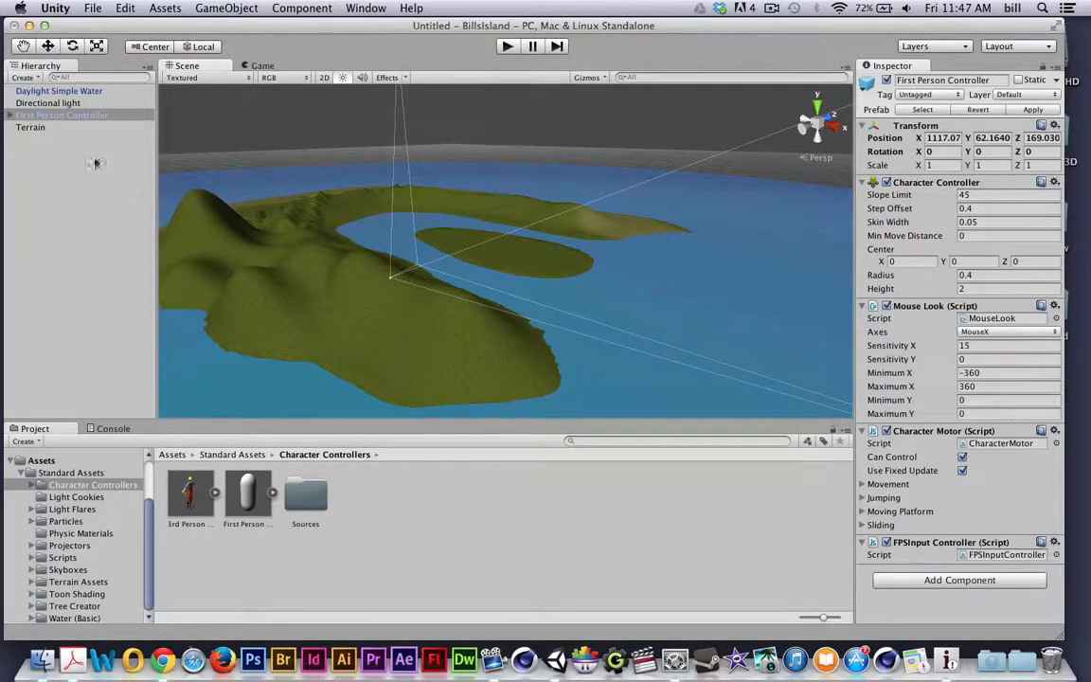
double_click(45, 115)
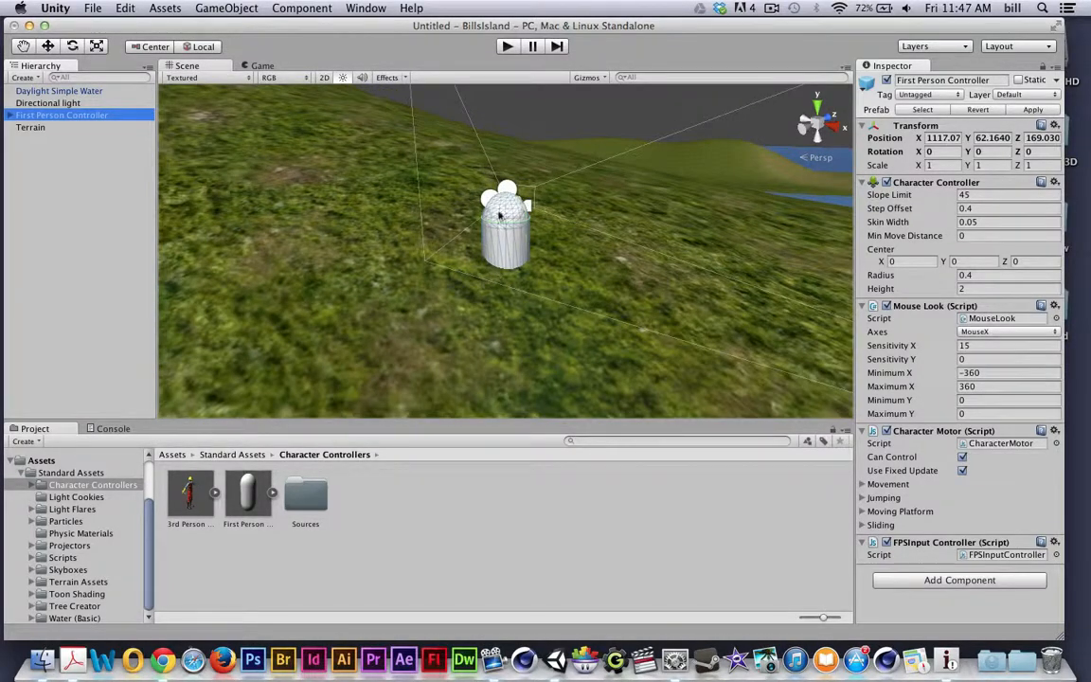
scroll(476, 259, down, 5)
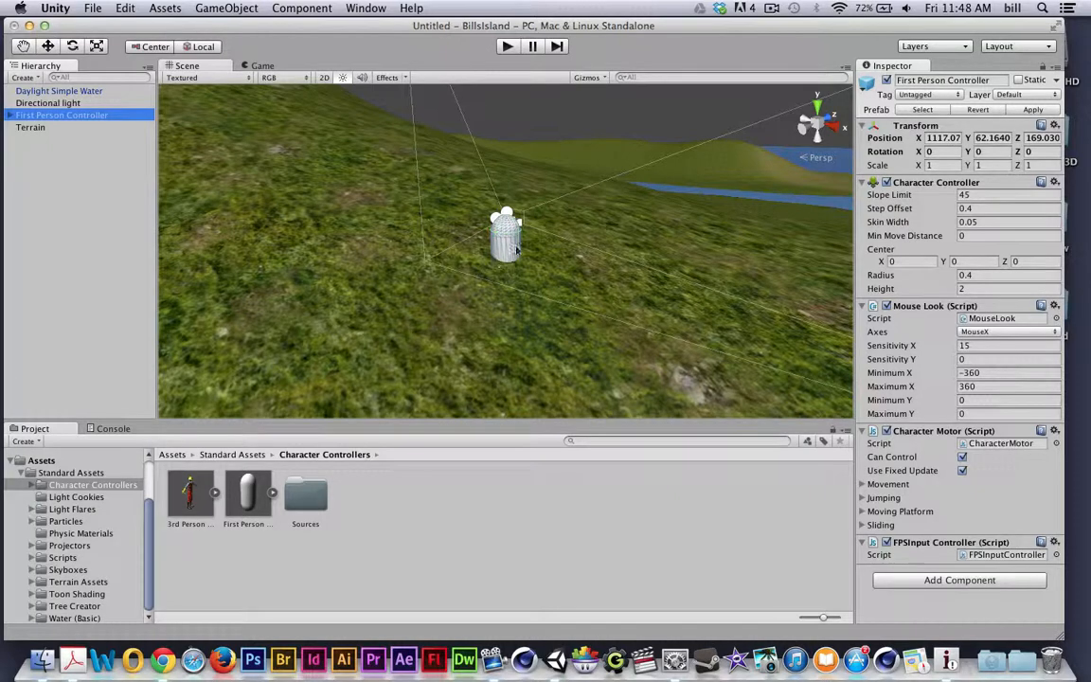
click(48, 46)
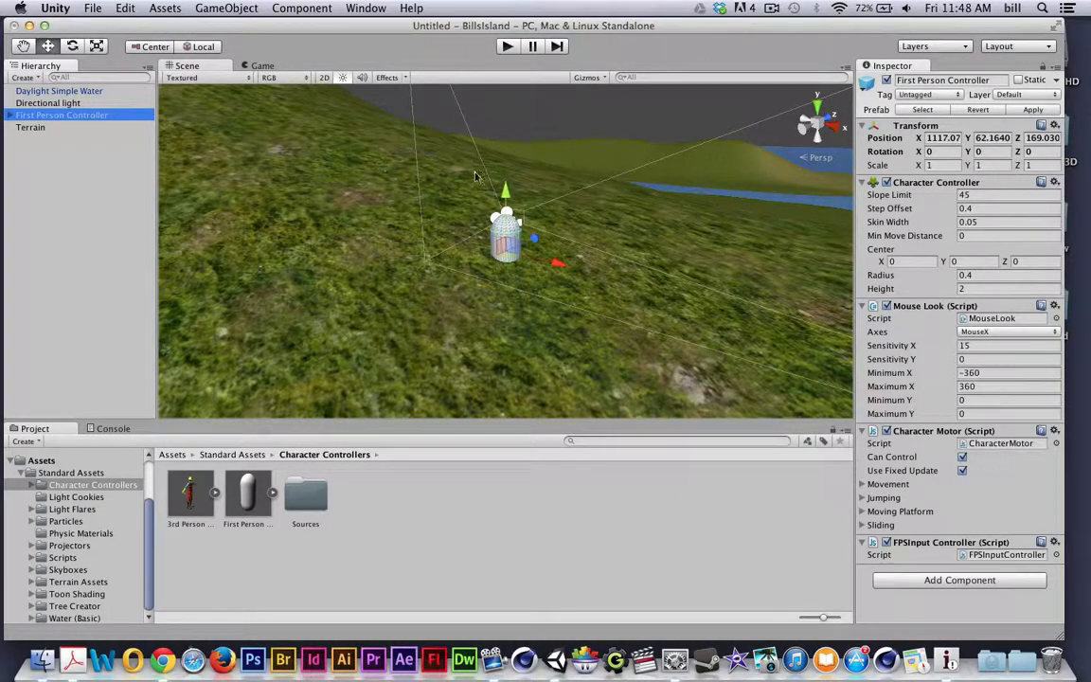
drag(504, 189, 509, 118)
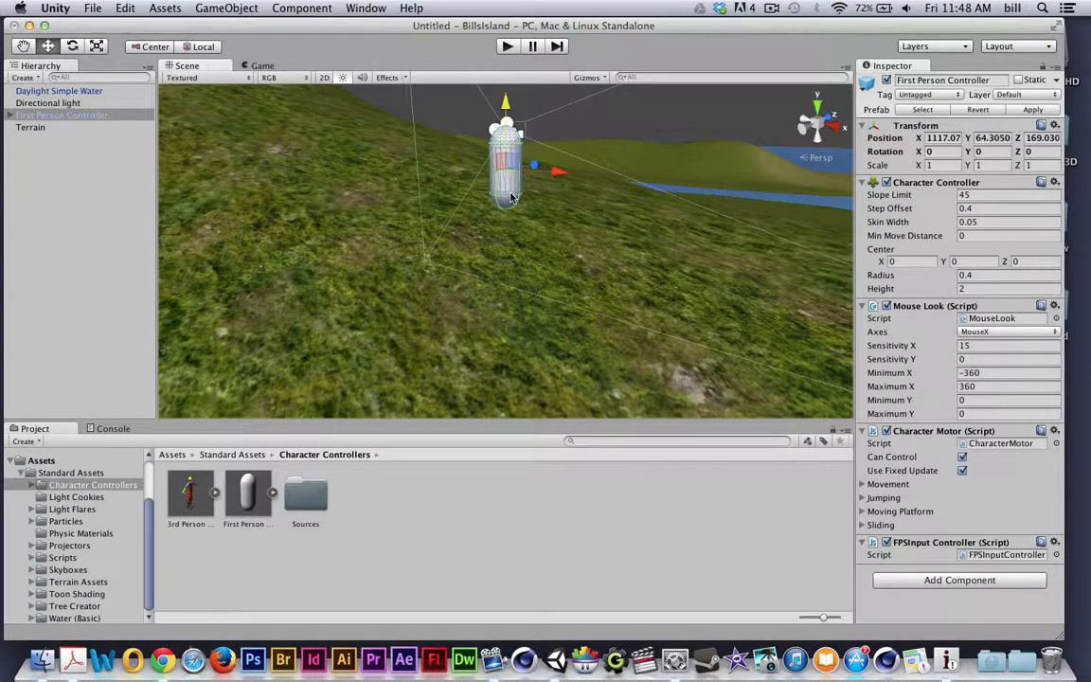
Run the game to test the raised controller standing and looking around on the hillside, ending each run
click(507, 45)
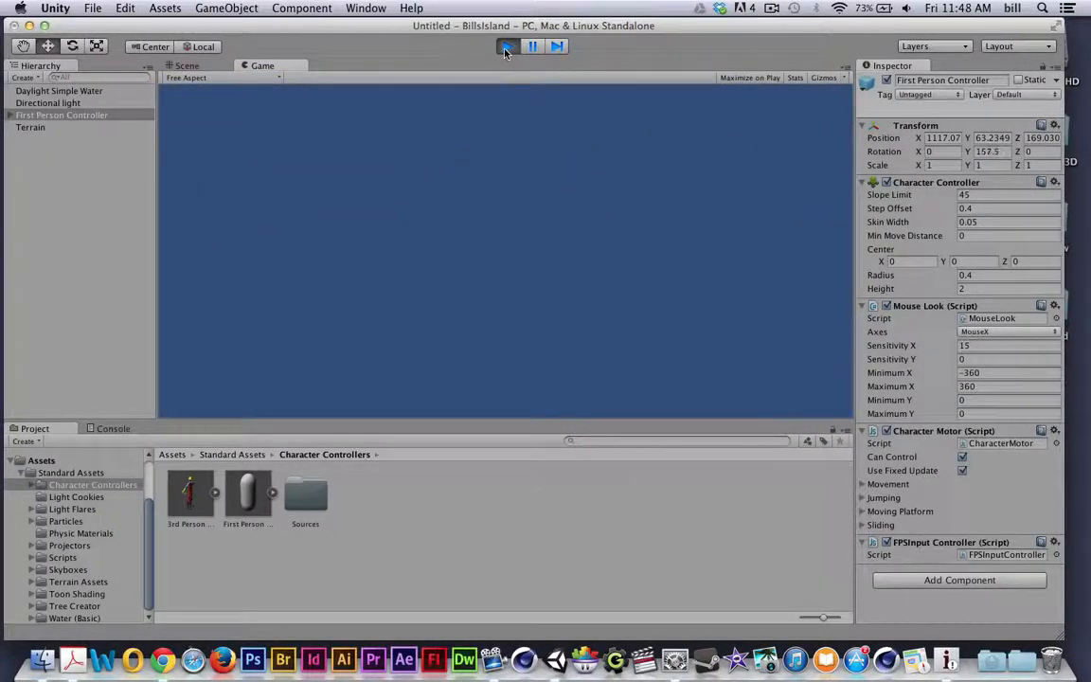
click(505, 47)
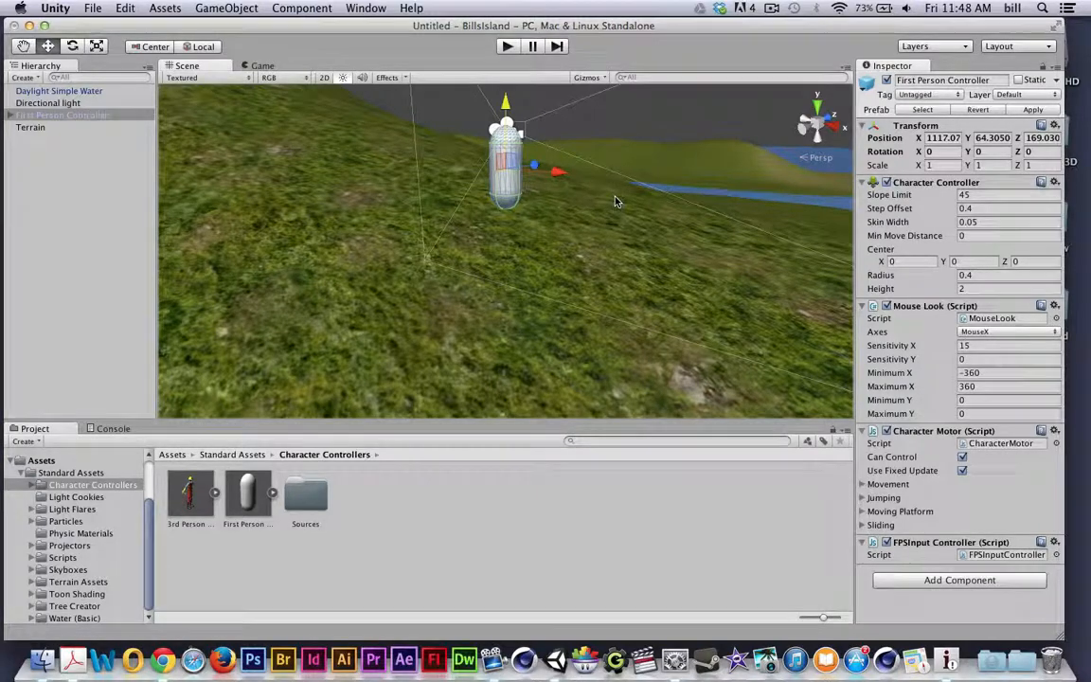
key(super+p)
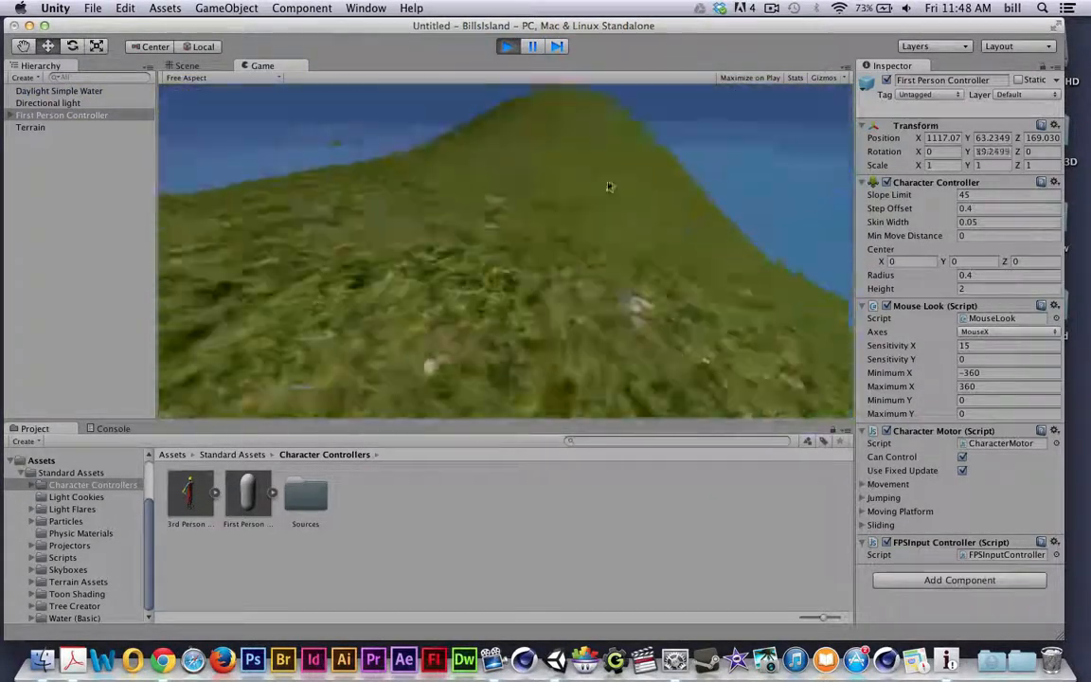
key(super+p)
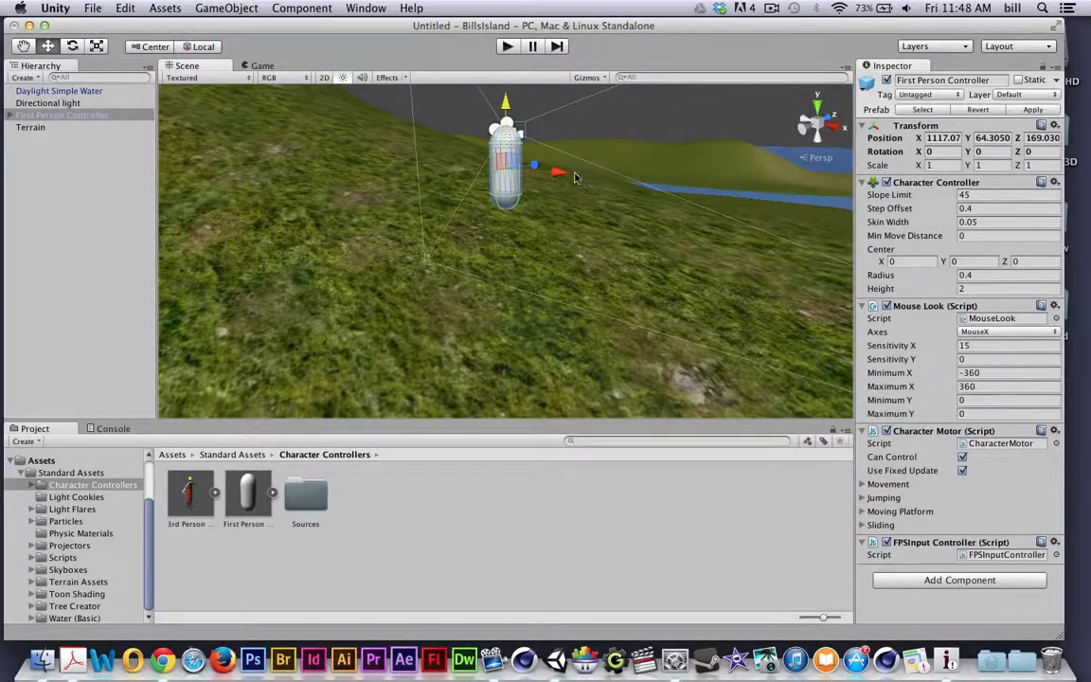
From the top view, move the First Person Controller along the near arm onto the tall hill, at X about 605 and Z about 130
scroll(499, 198, down, 10)
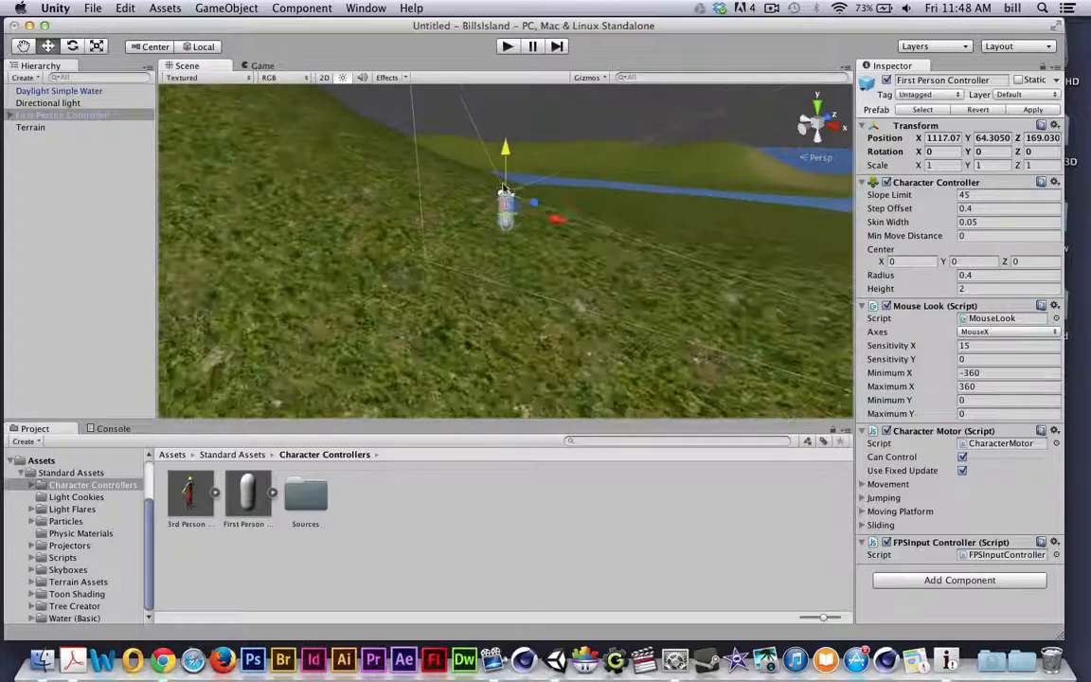
scroll(536, 263, up, 2)
scroll(535, 262, down, 3)
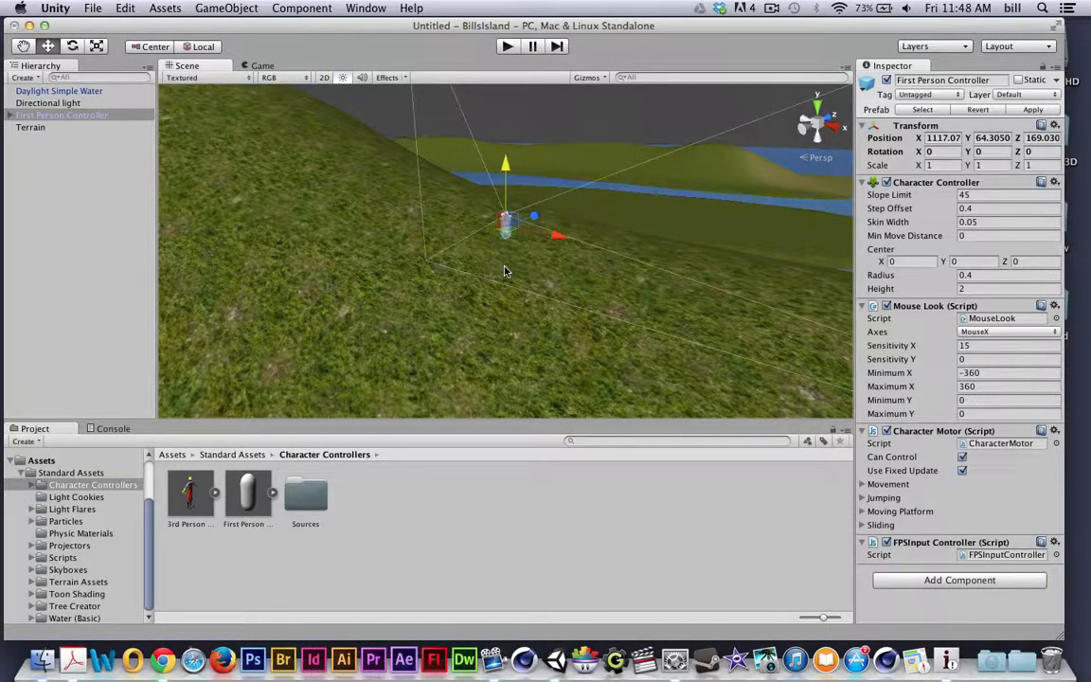
click(820, 106)
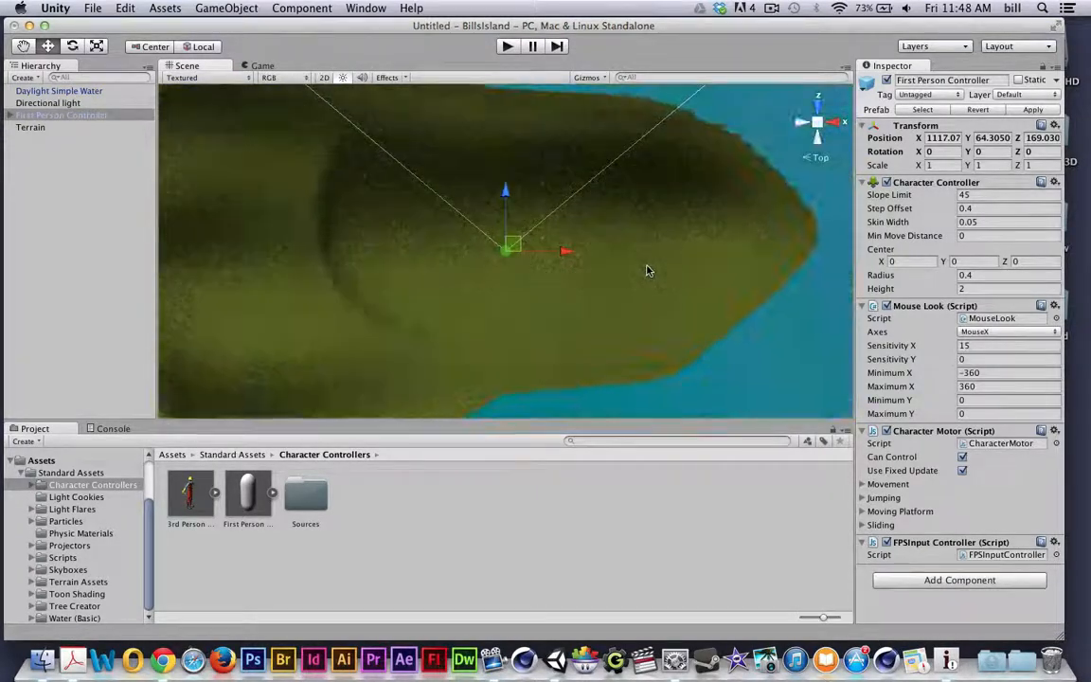
click(31, 115)
scroll(360, 208, down, 6)
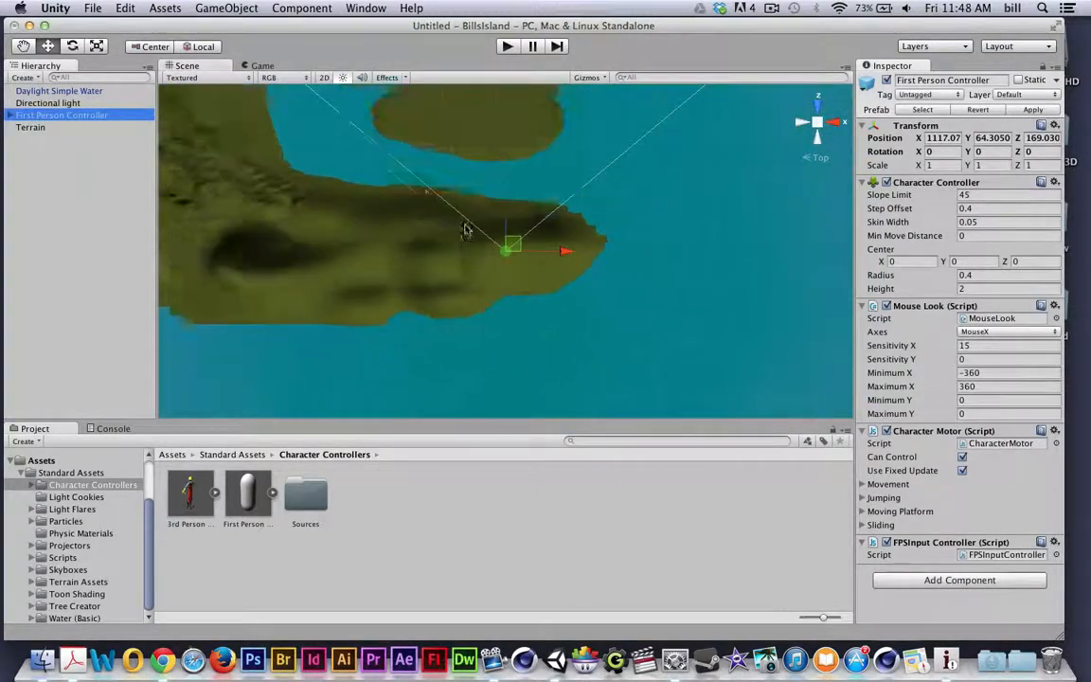
scroll(531, 242, up, 2)
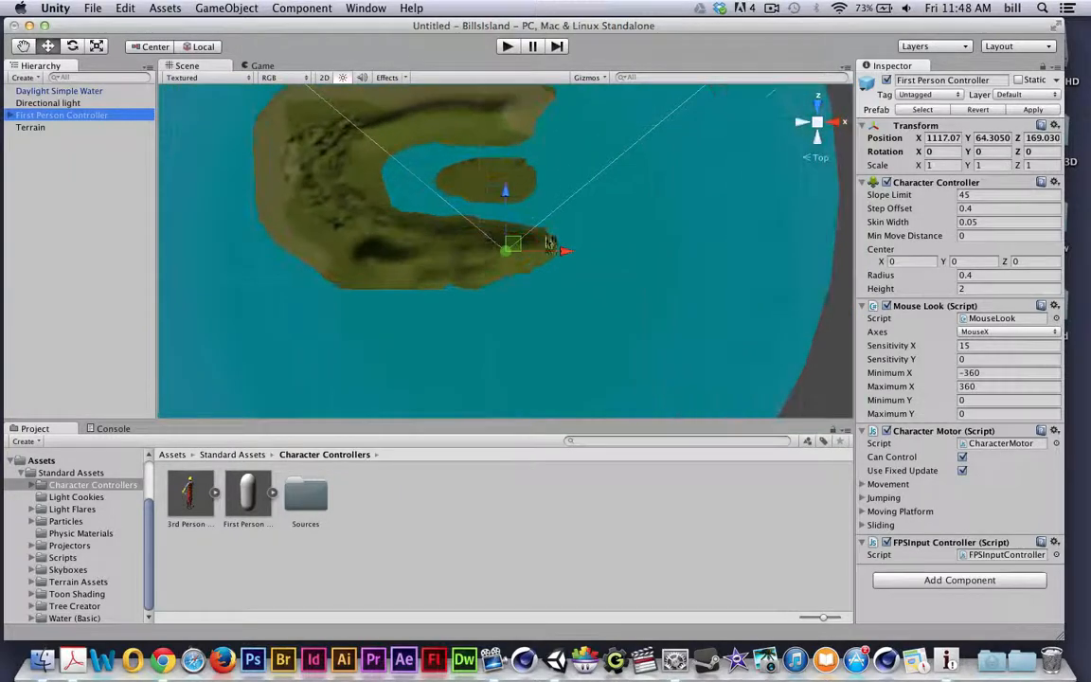
click(818, 122)
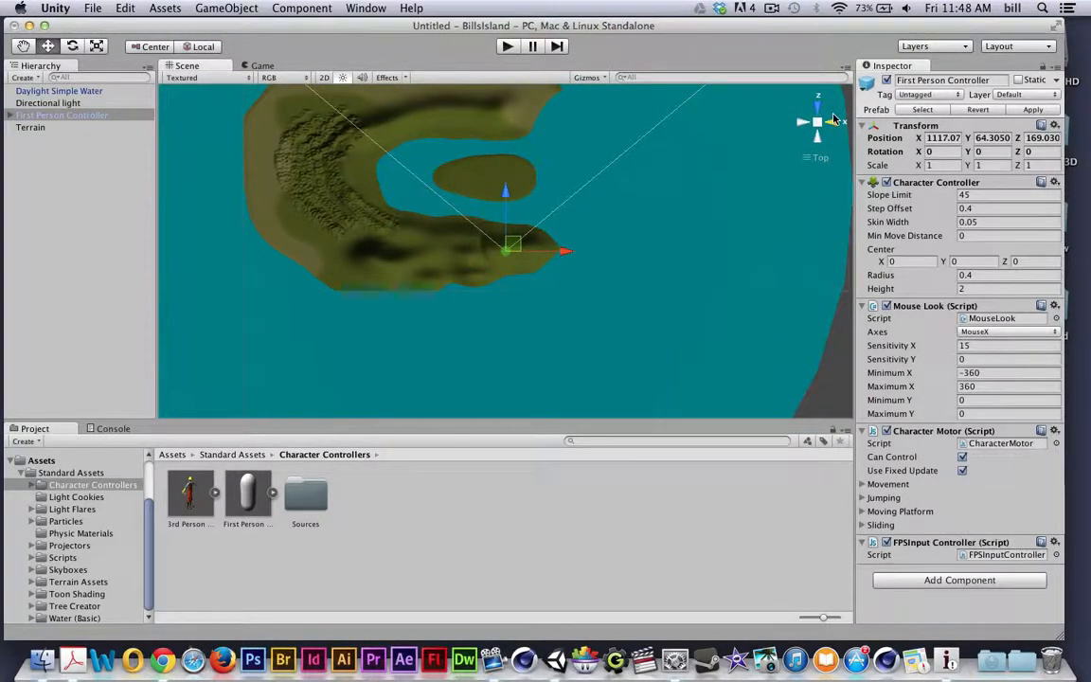
alt+drag(739, 114, 495, 254)
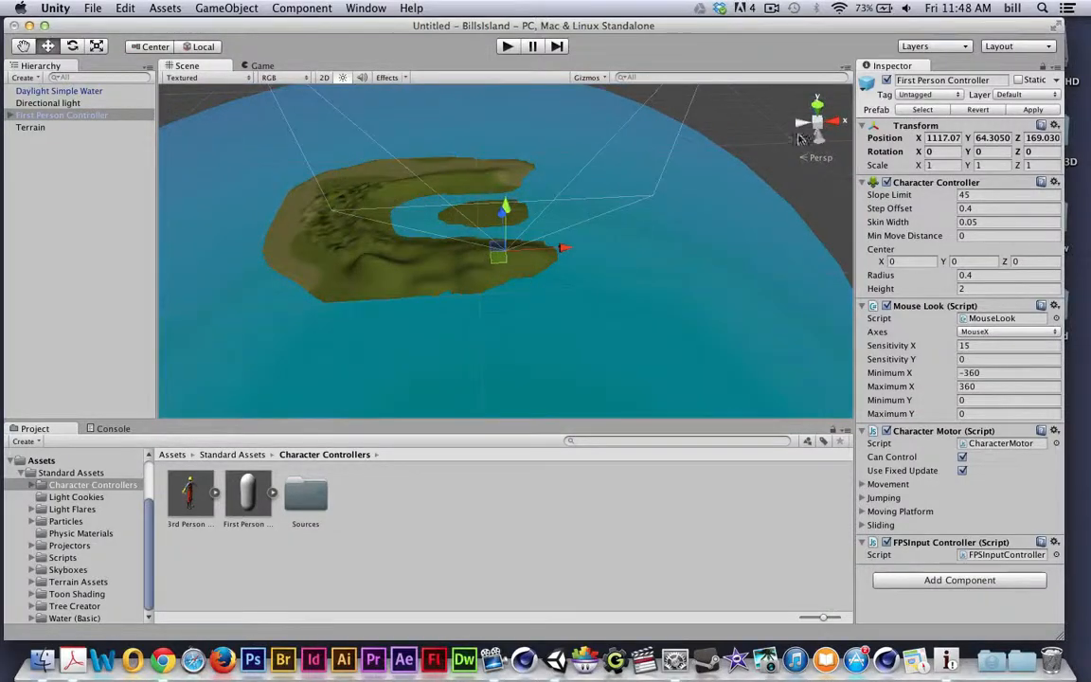
click(822, 108)
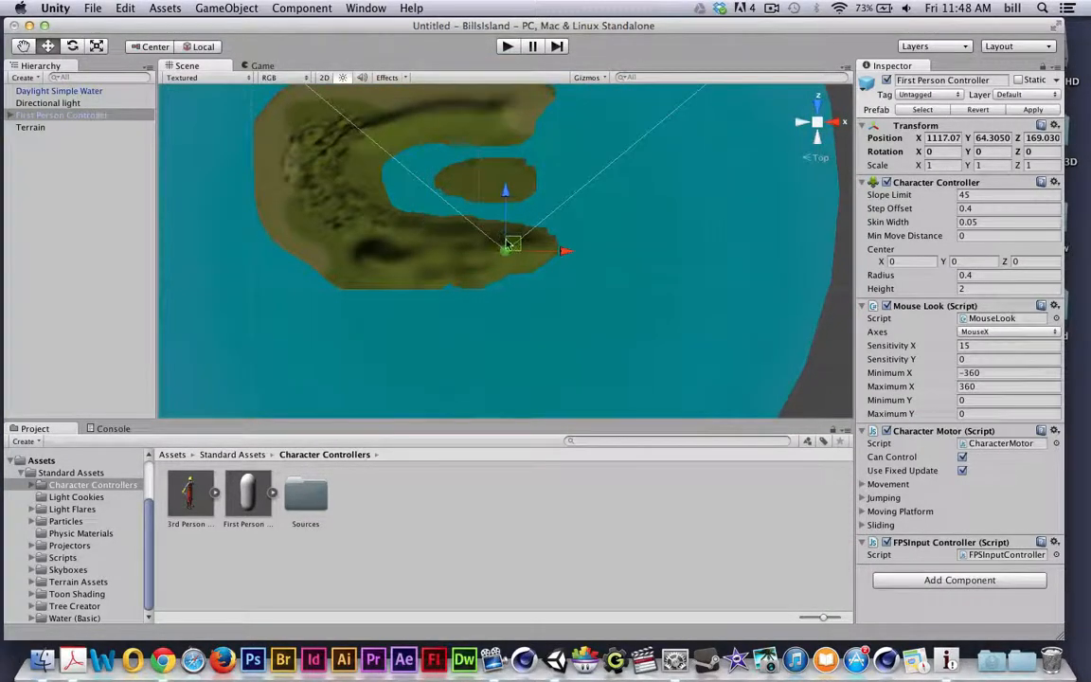
drag(511, 246, 386, 258)
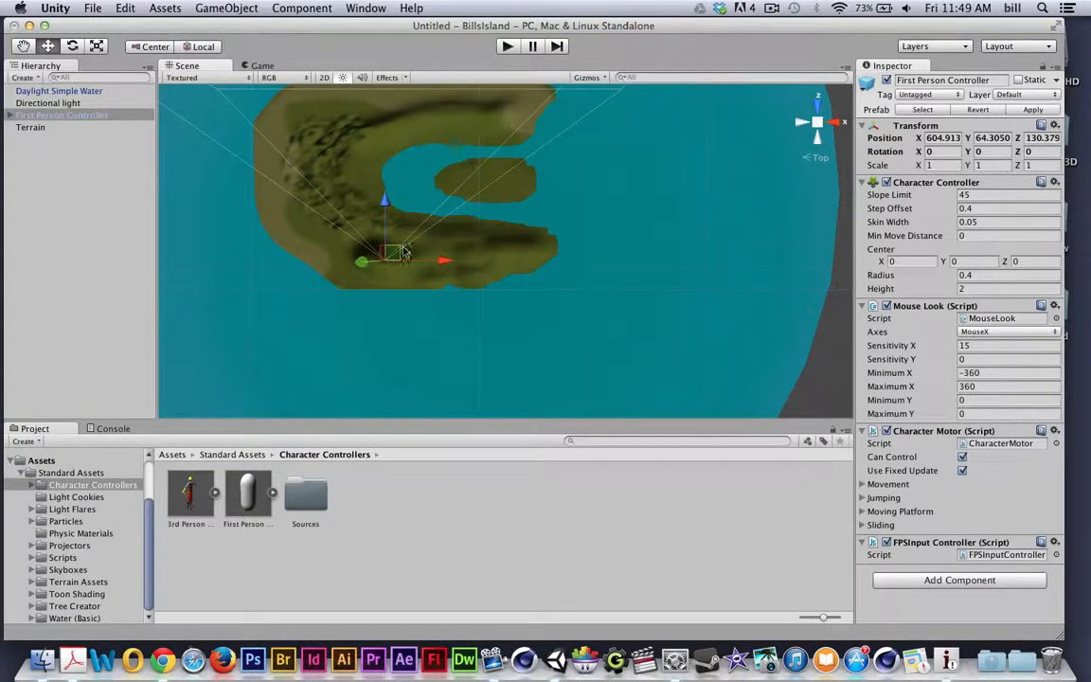
Raise the First Person Controller from inside the tall hill to near its summit, at Y about 119
click(834, 123)
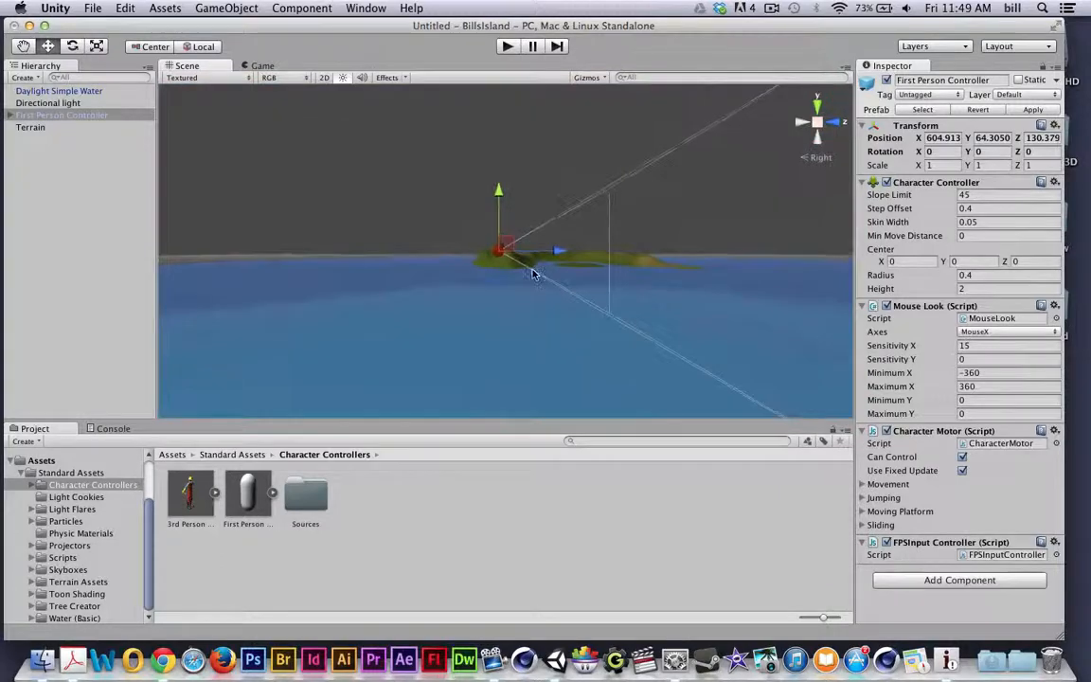
scroll(533, 274, up, 3)
scroll(535, 275, up, 10)
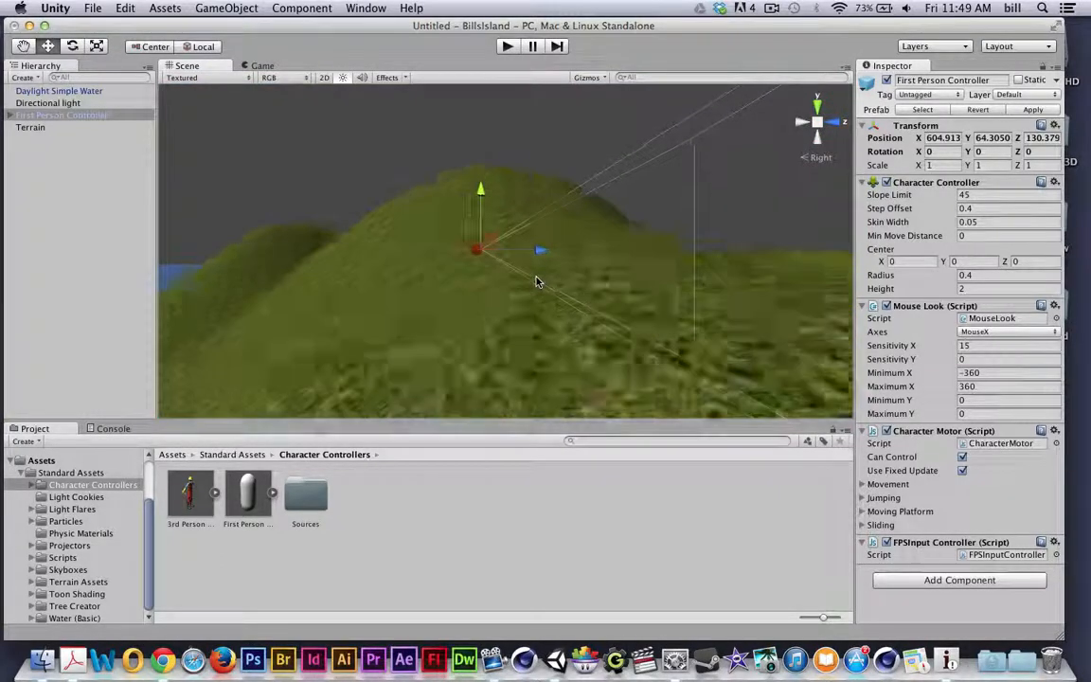
scroll(537, 282, down, 6)
scroll(538, 284, up, 6)
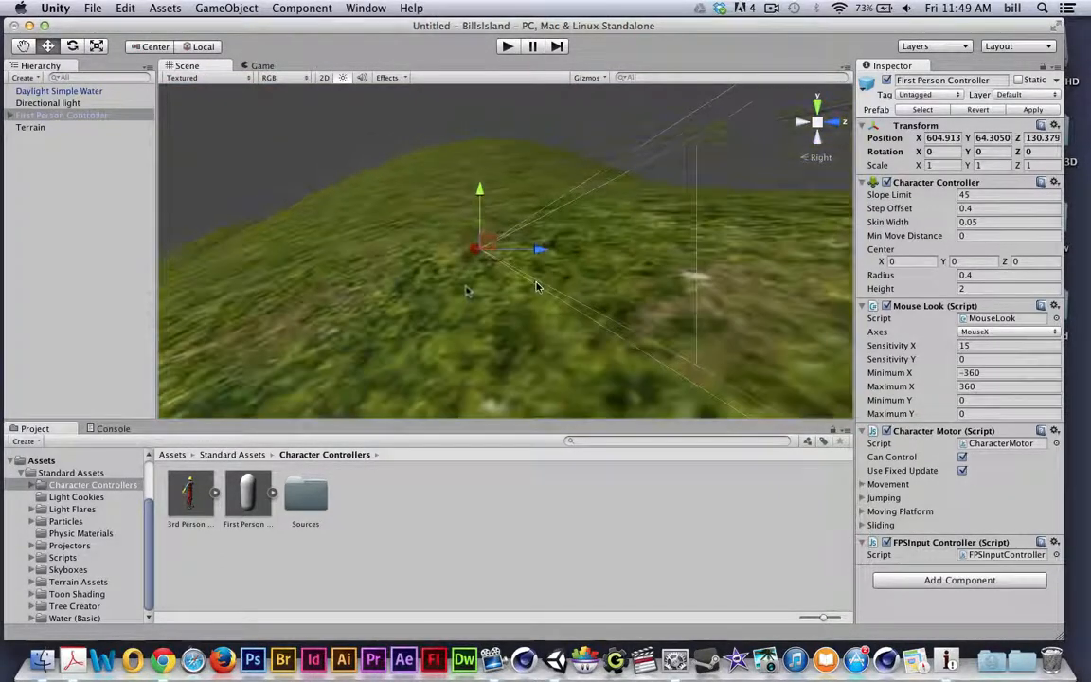
right_drag(536, 284, 464, 279)
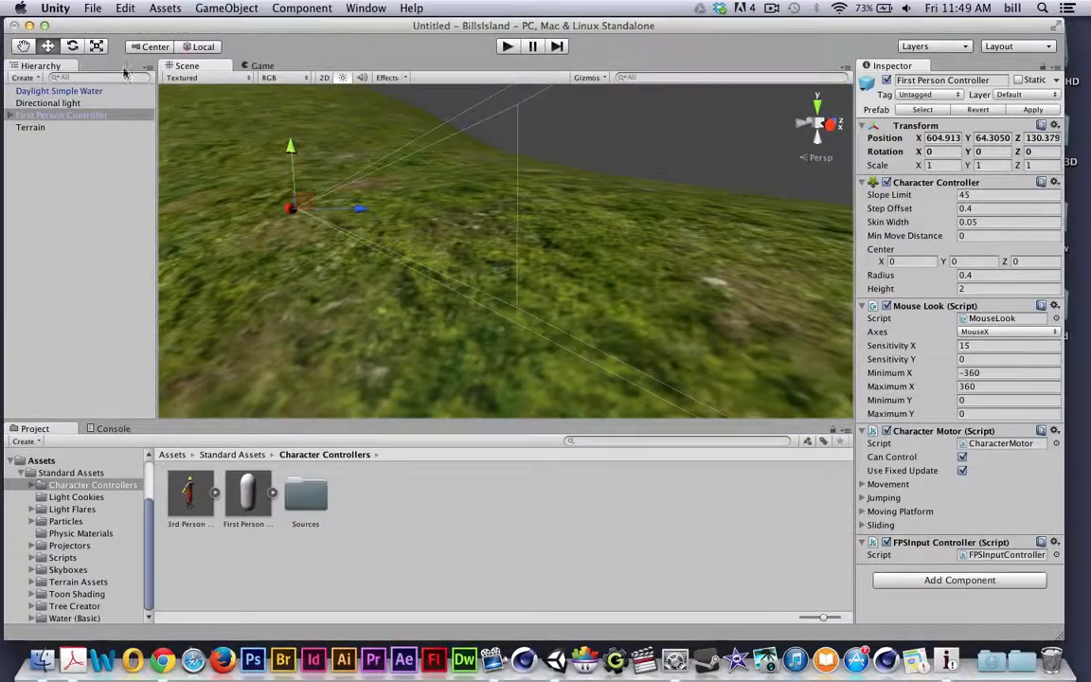
double_click(49, 115)
scroll(538, 333, down, 10)
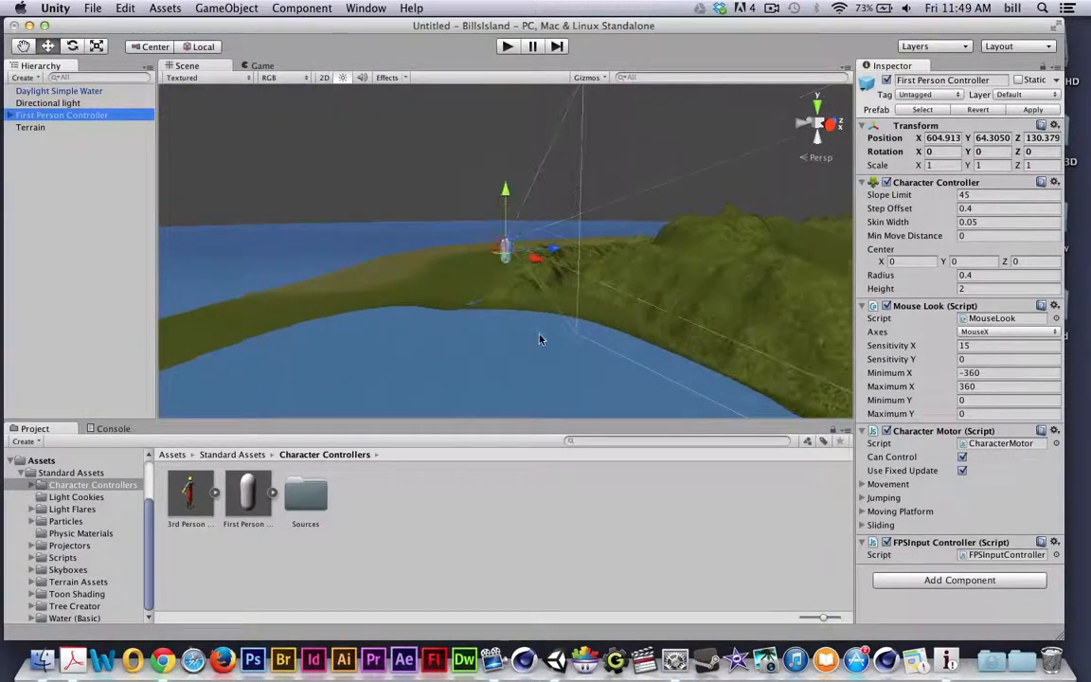
alt+drag(487, 286, 670, 281)
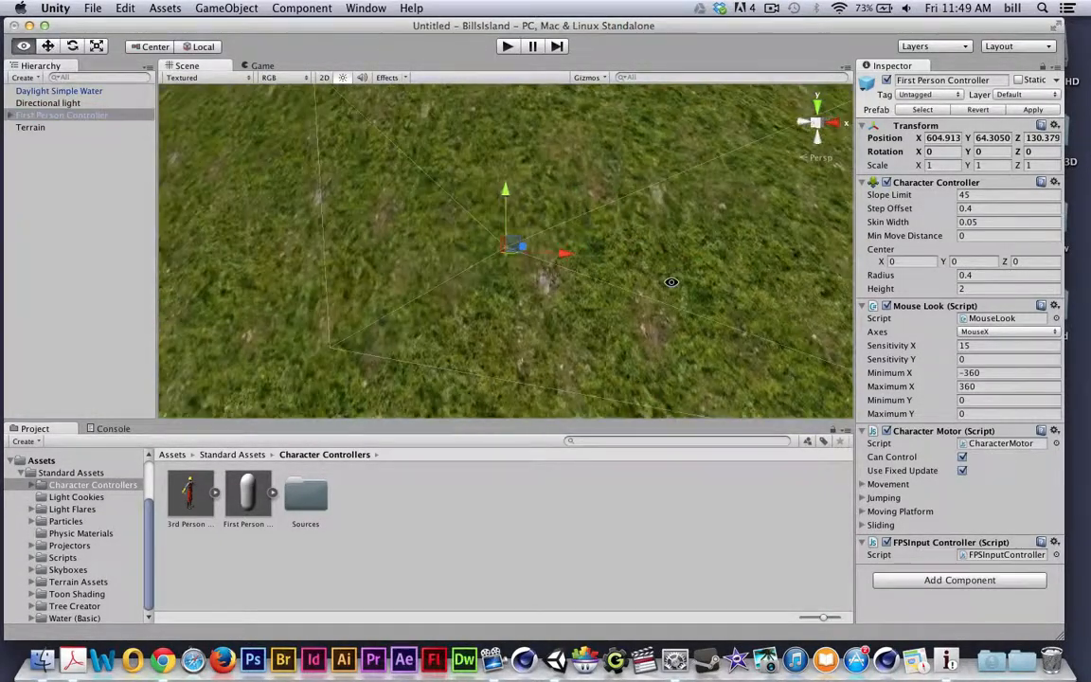
alt+drag(536, 193, 695, 211)
click(817, 123)
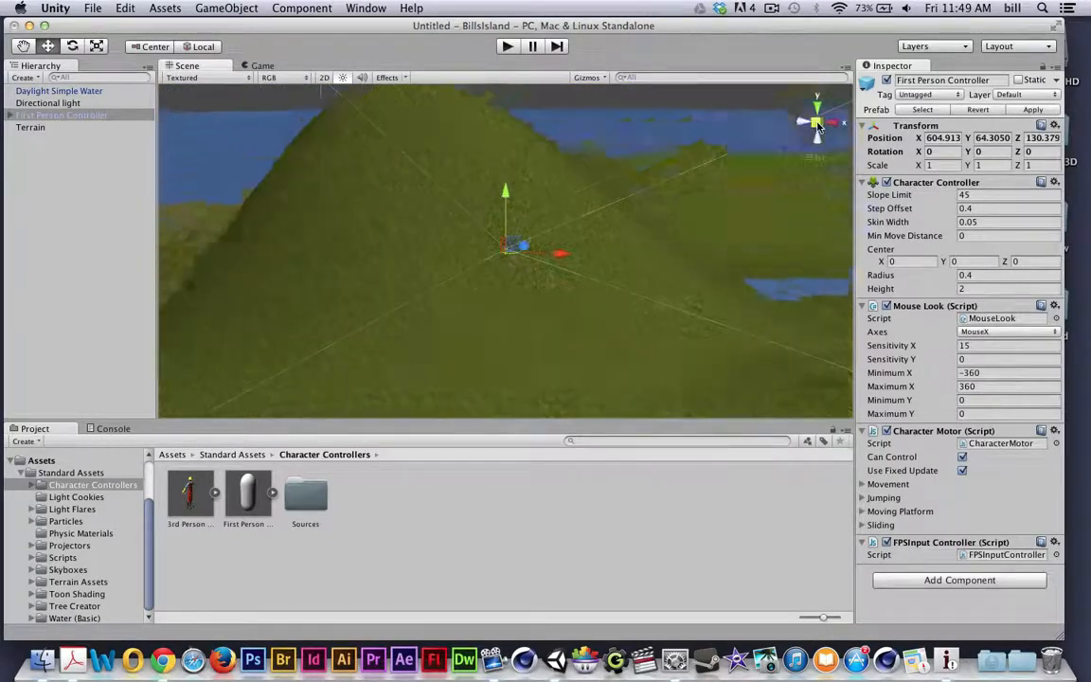
drag(509, 49, 509, 39)
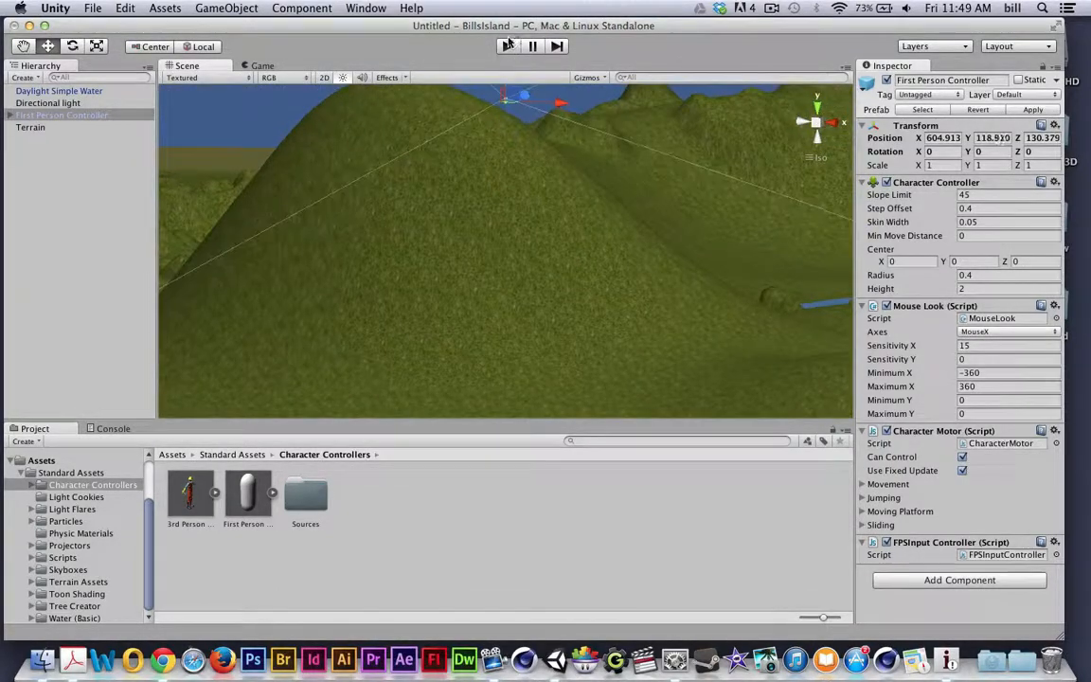
Check the First Person Controller's placement against the tall hill's summit from the top and right-side views
click(818, 124)
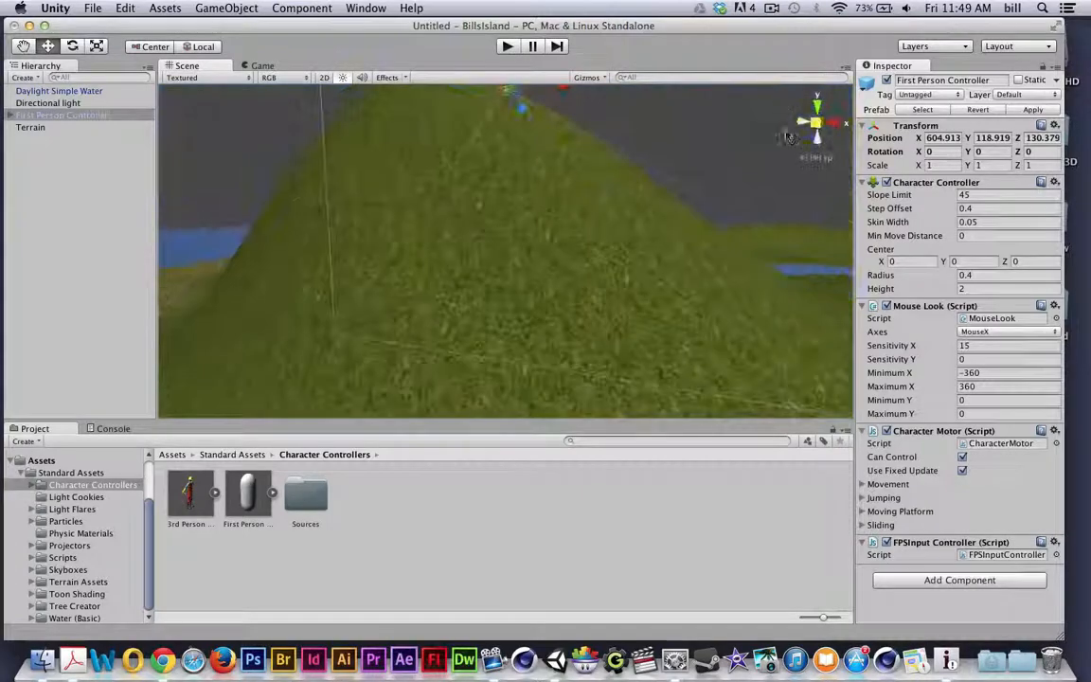
click(818, 107)
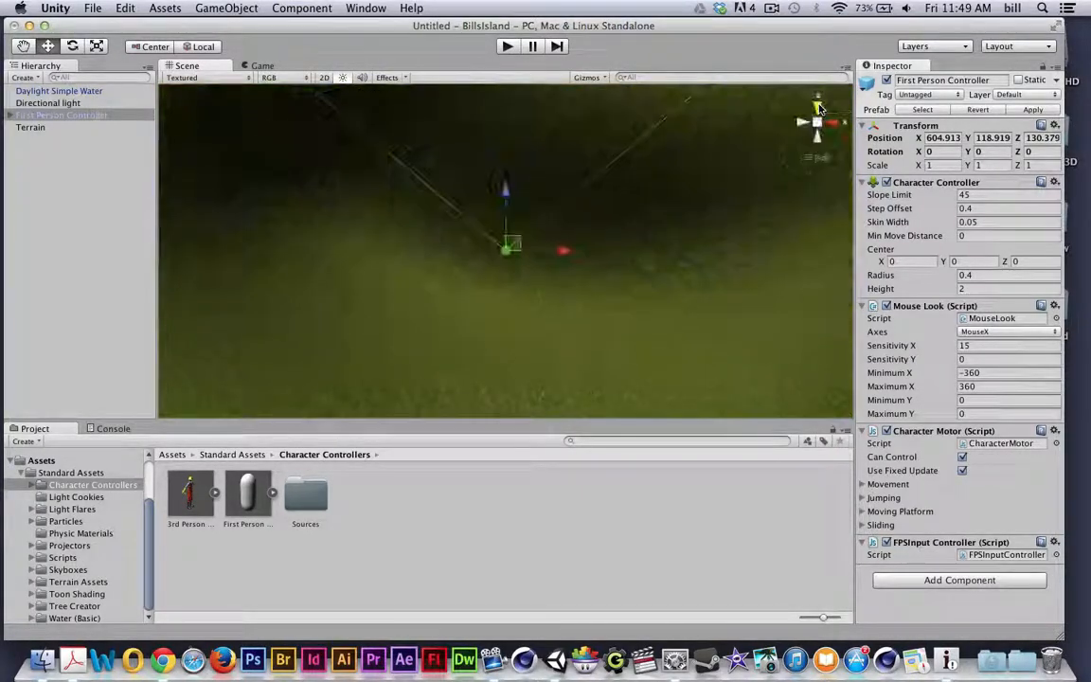
click(818, 126)
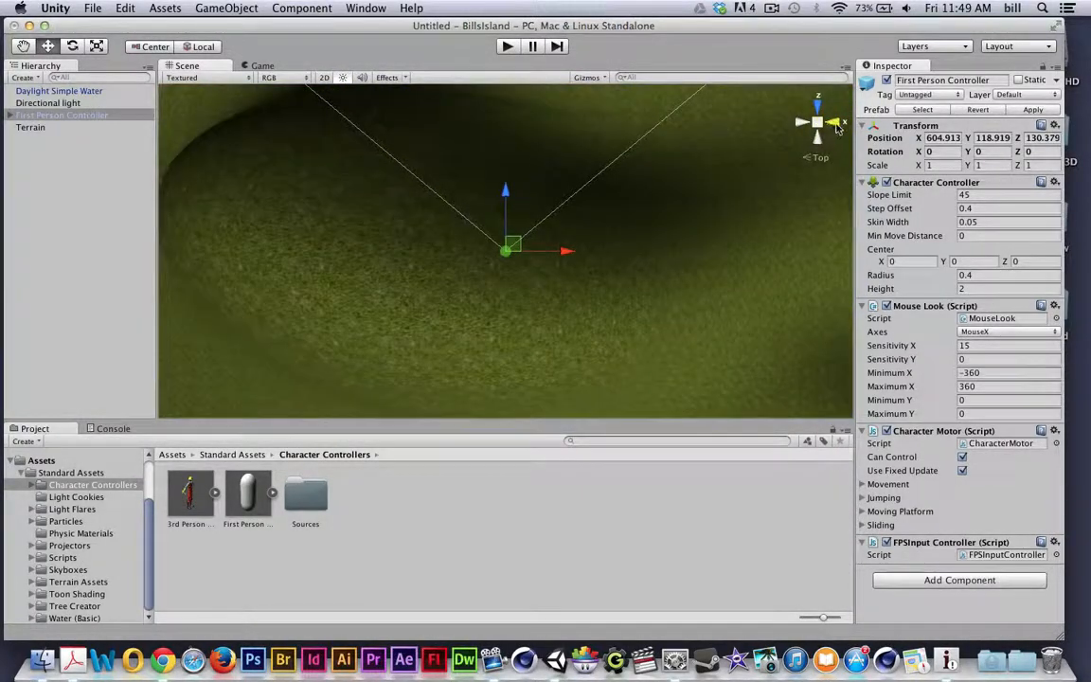
click(837, 126)
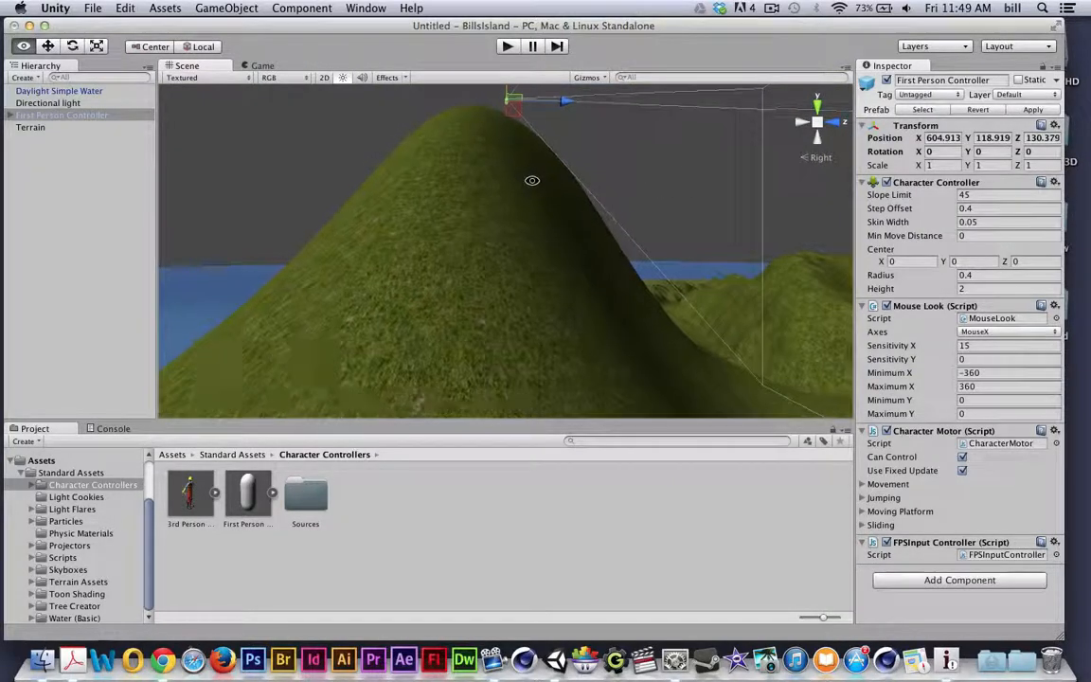
alt+drag(530, 178, 592, 254)
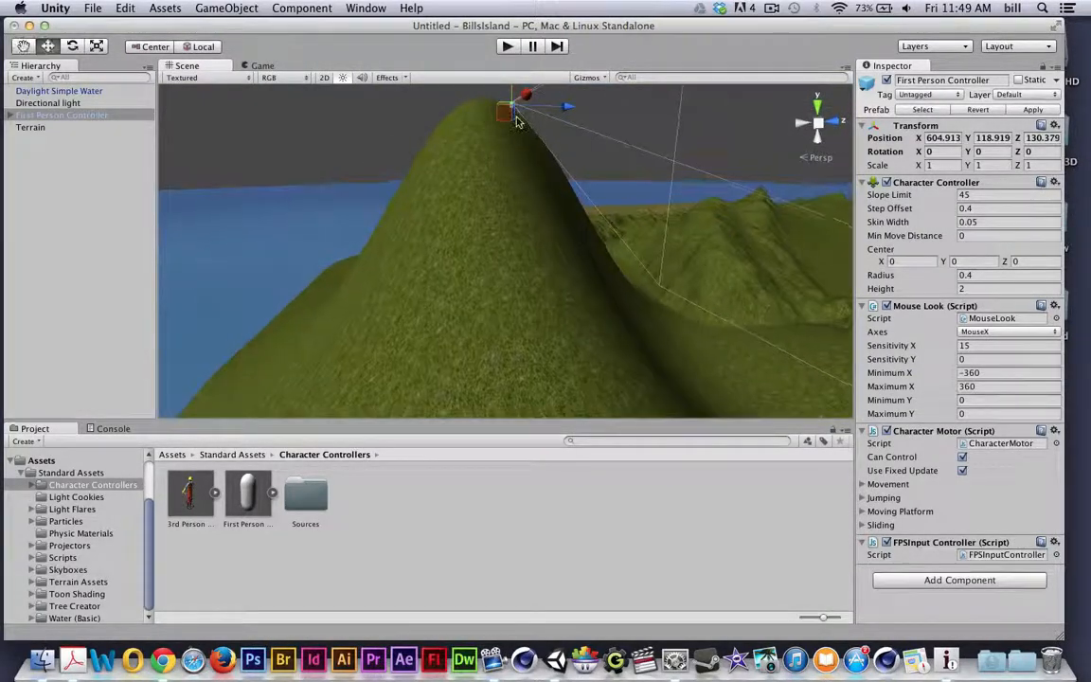
Run the game and walk the First Person Controller up and across the tall hill, looking around at the island and water
click(507, 45)
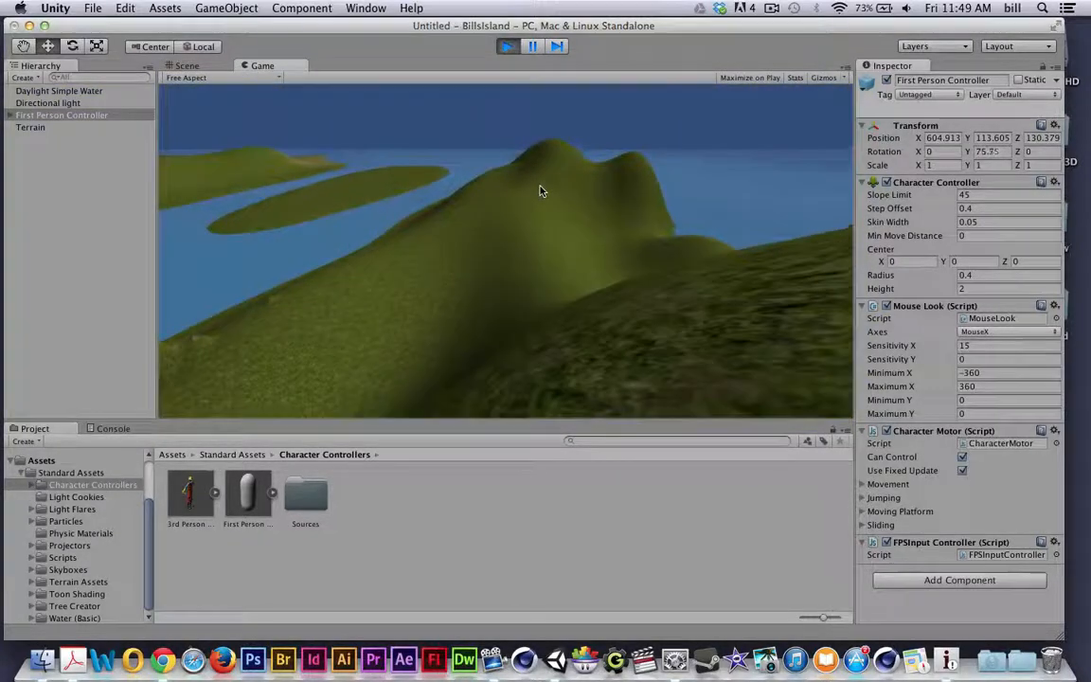
key(w)
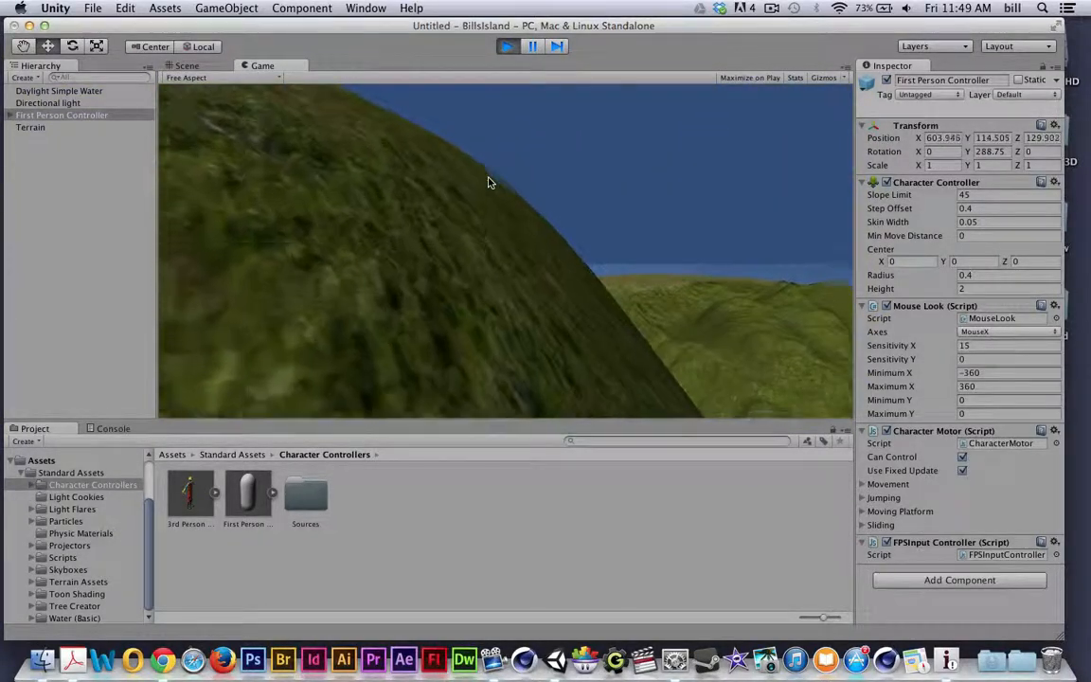
key(a)
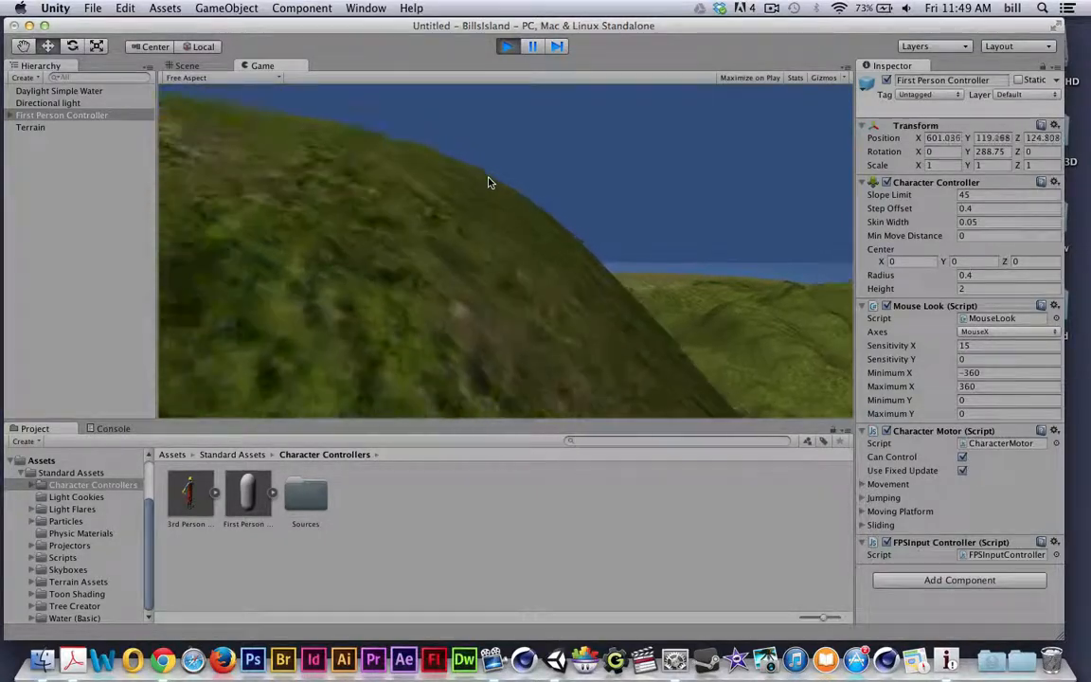
key(a)
key(w)
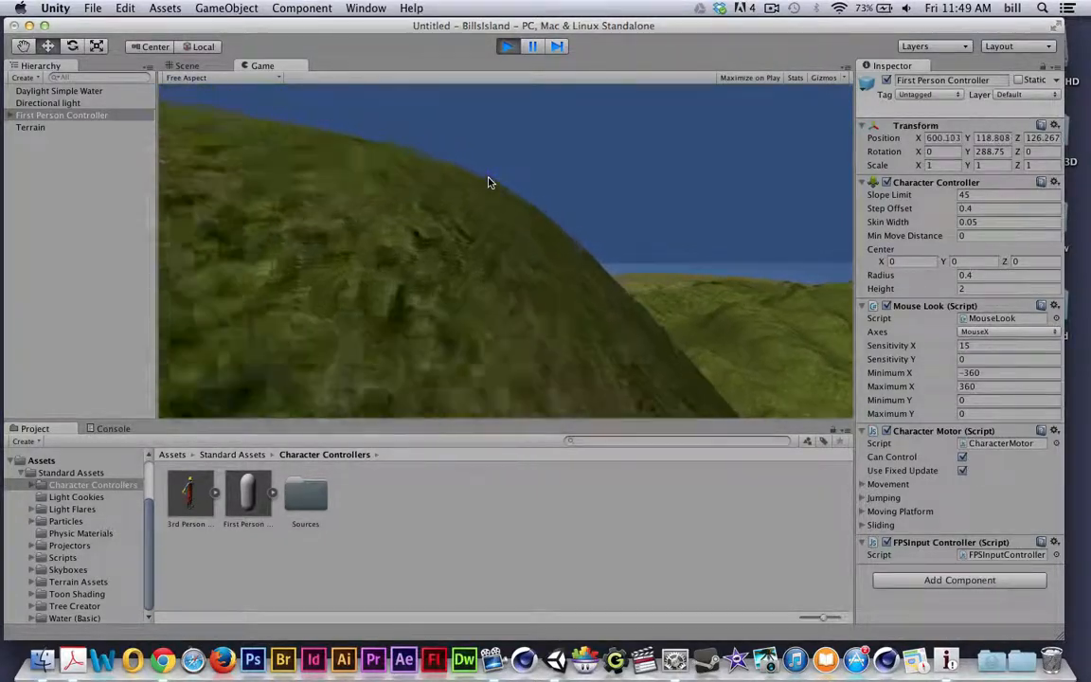
key(w)
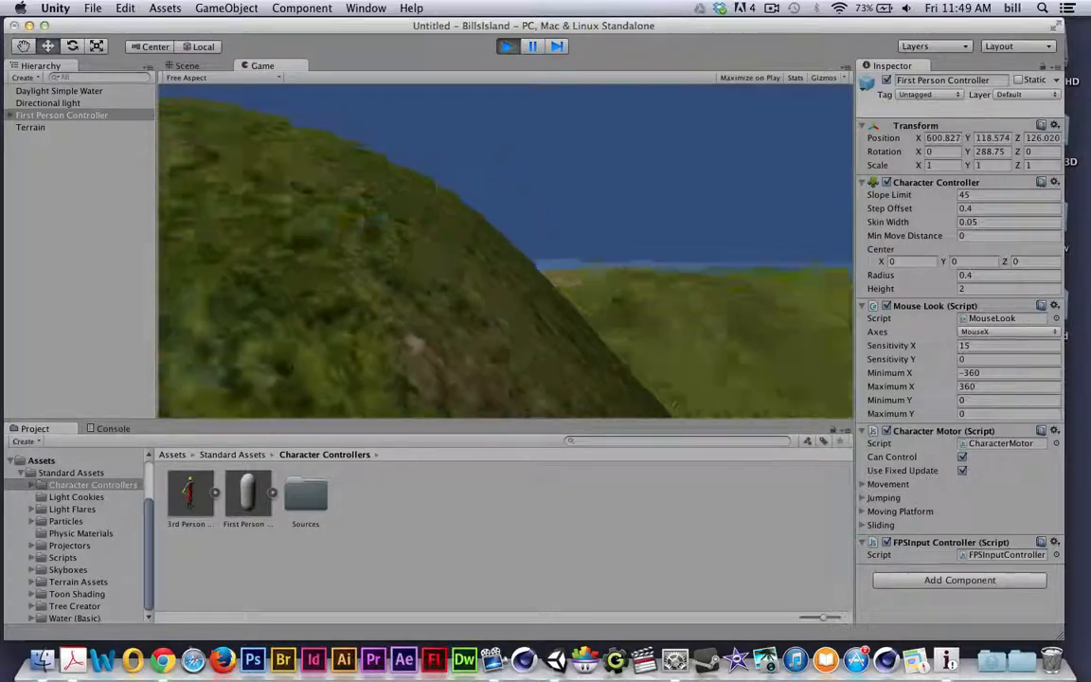
key(a)
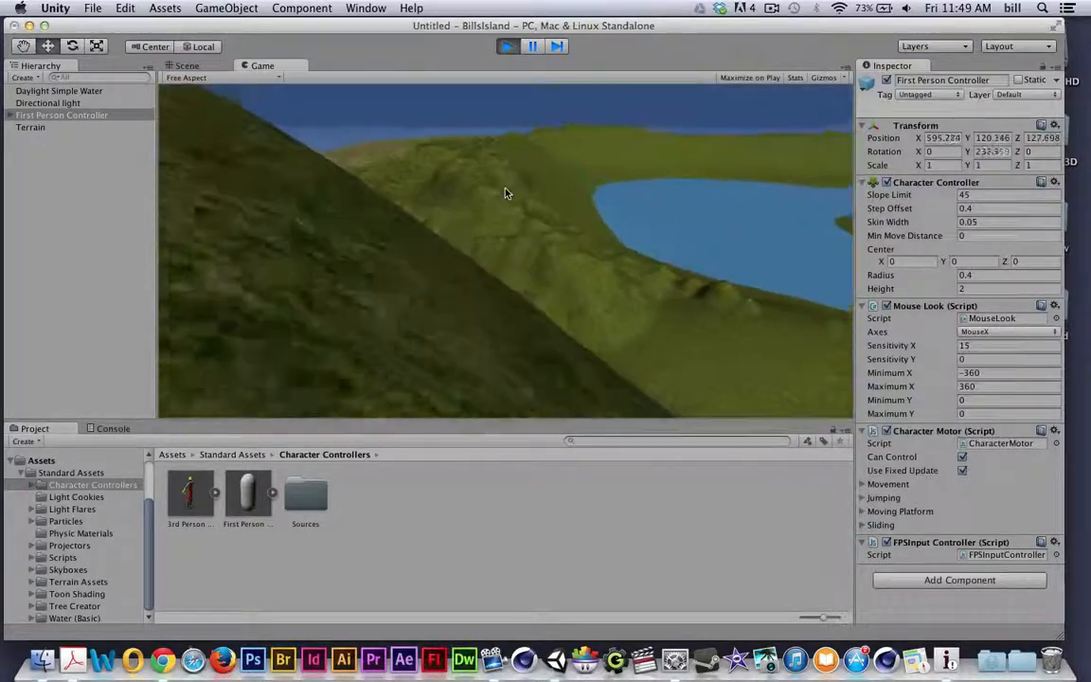
key(w)
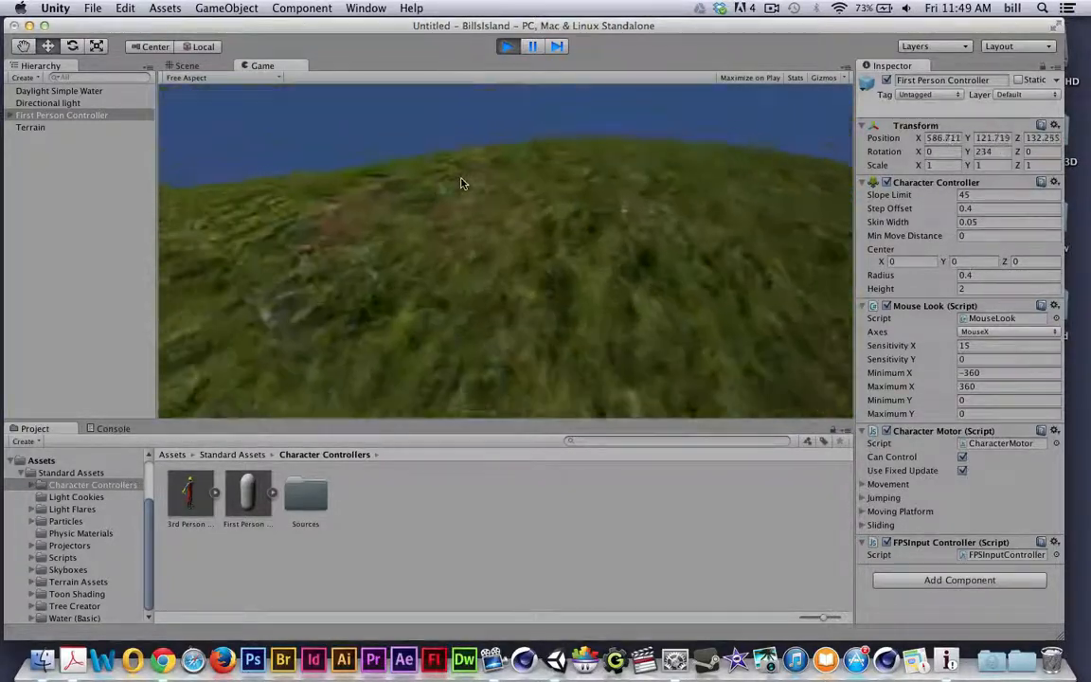
key(w)
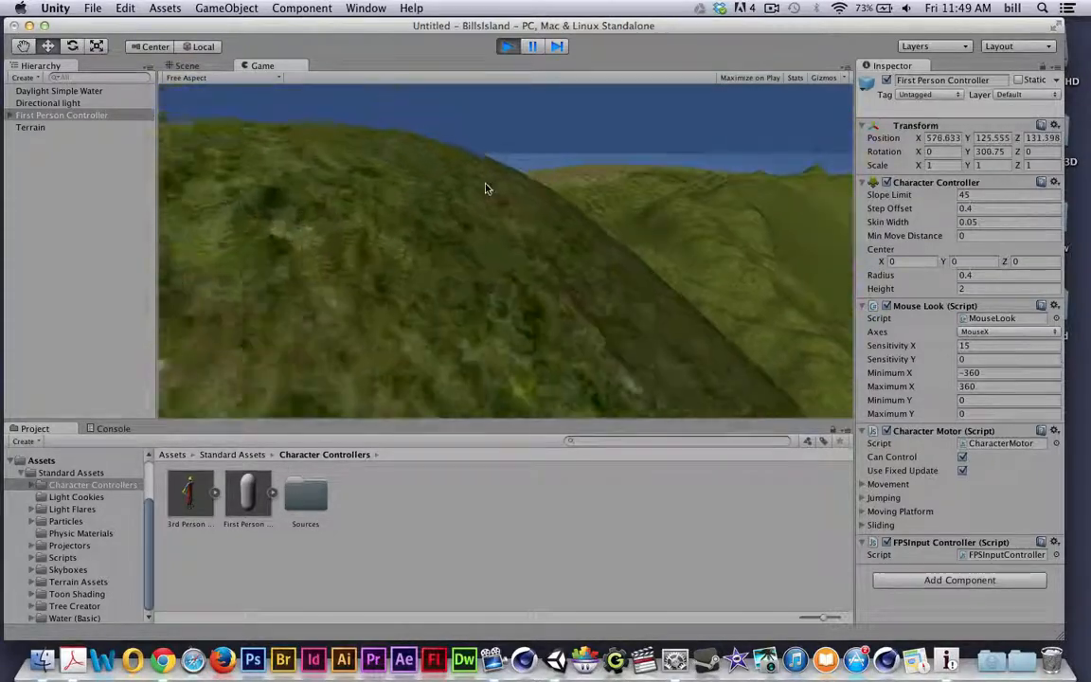
key(w)
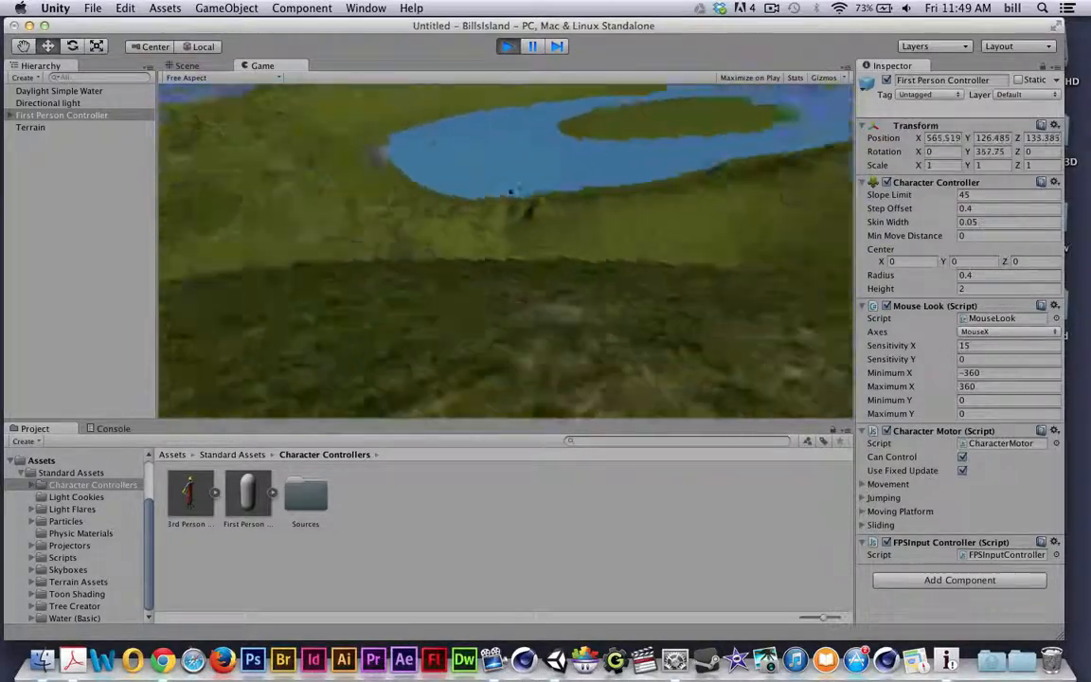
key(w)
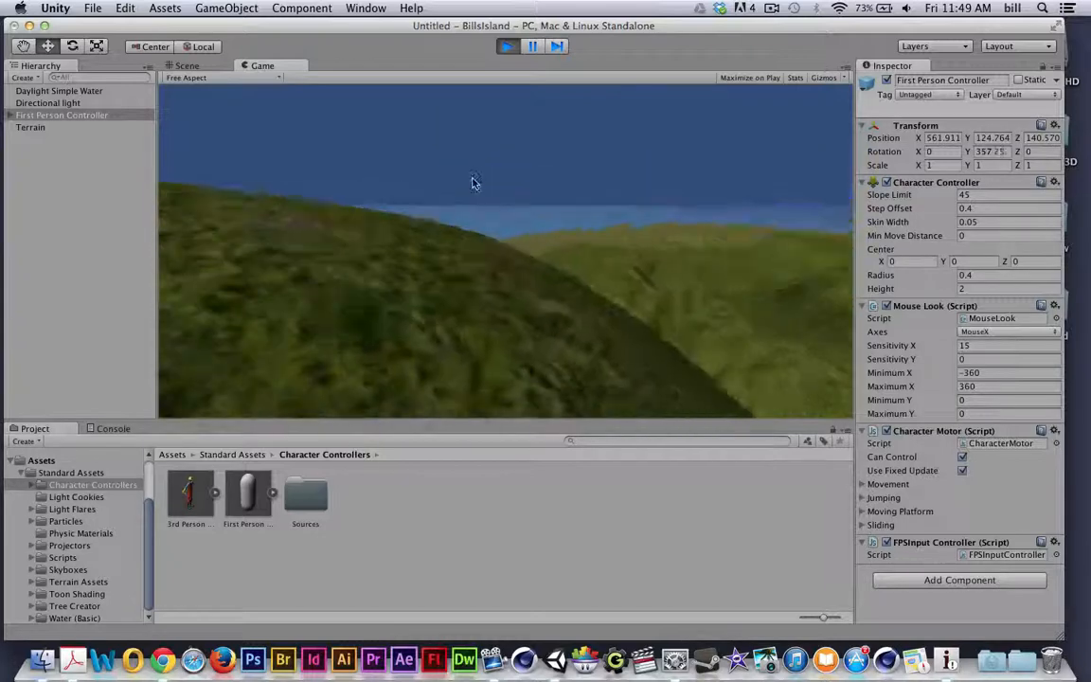